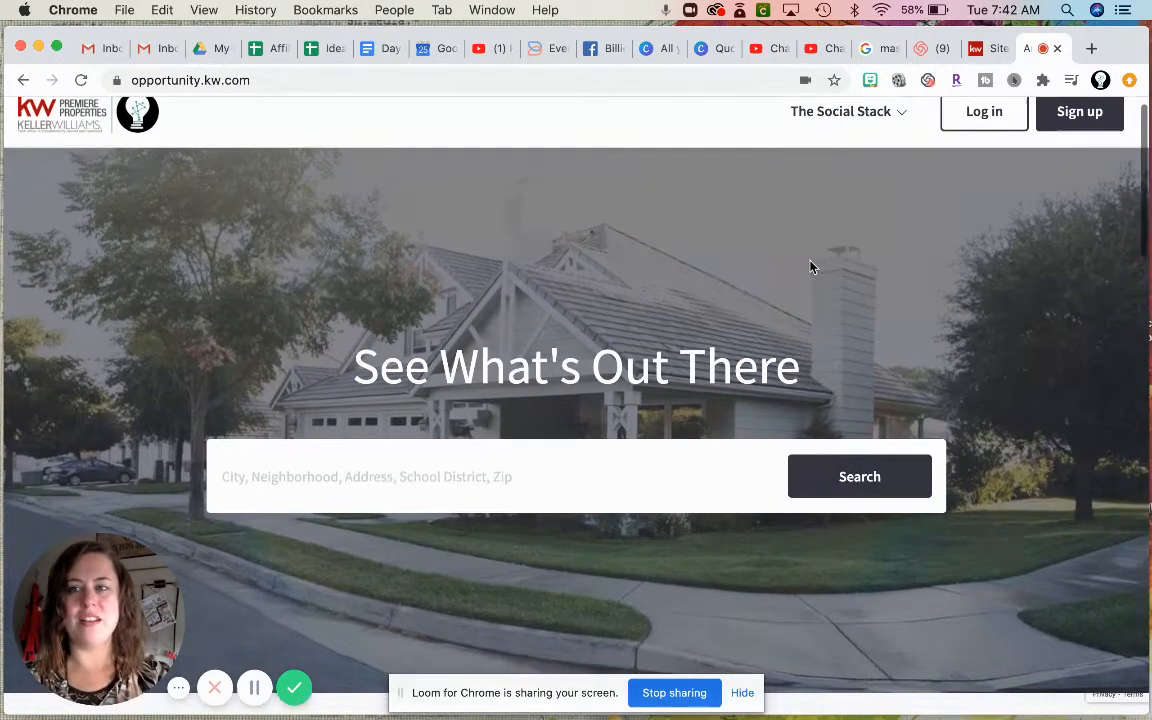
Step: Examine the agent site's home page, from the hero search banner down to the Featured Listings section
scroll(811, 266, "down", 2)
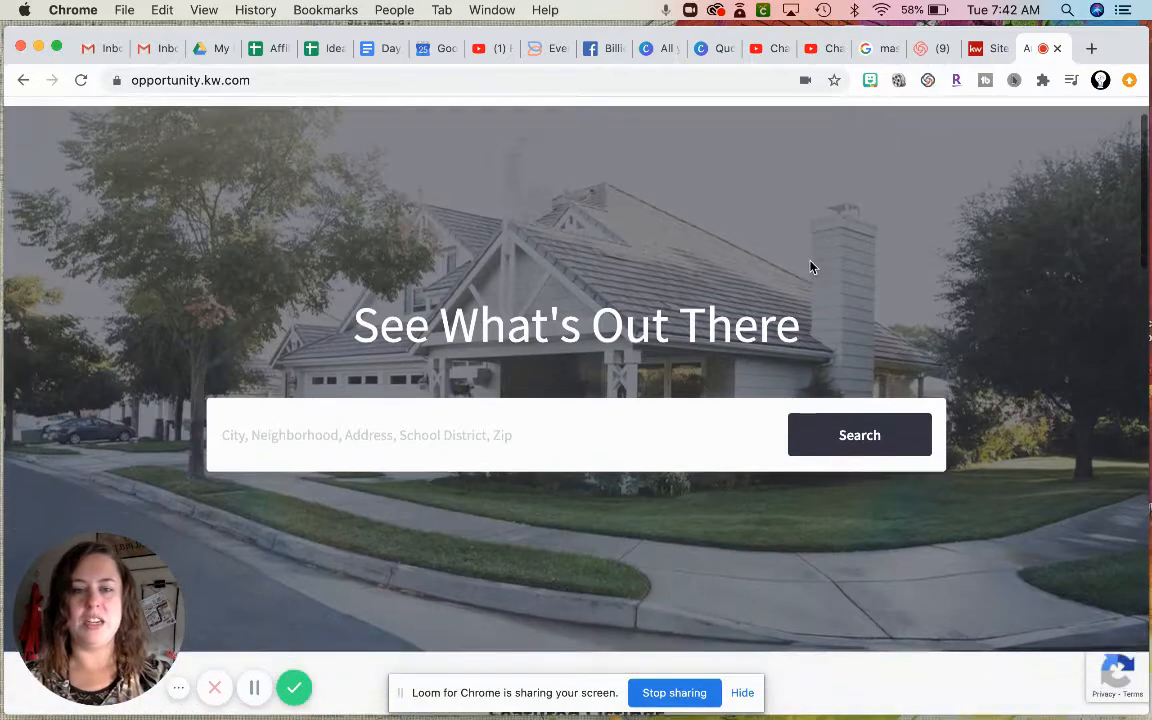
scroll(811, 266, "up", 1)
scroll(811, 266, "up", 1)
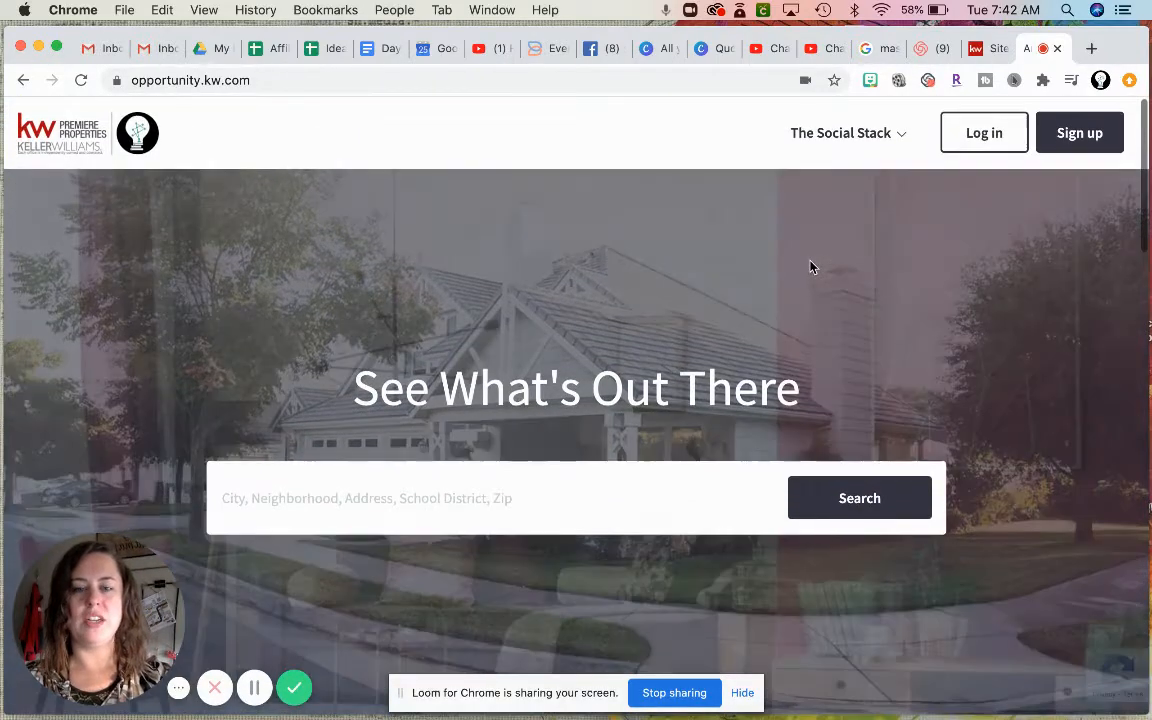
left_click(744, 693)
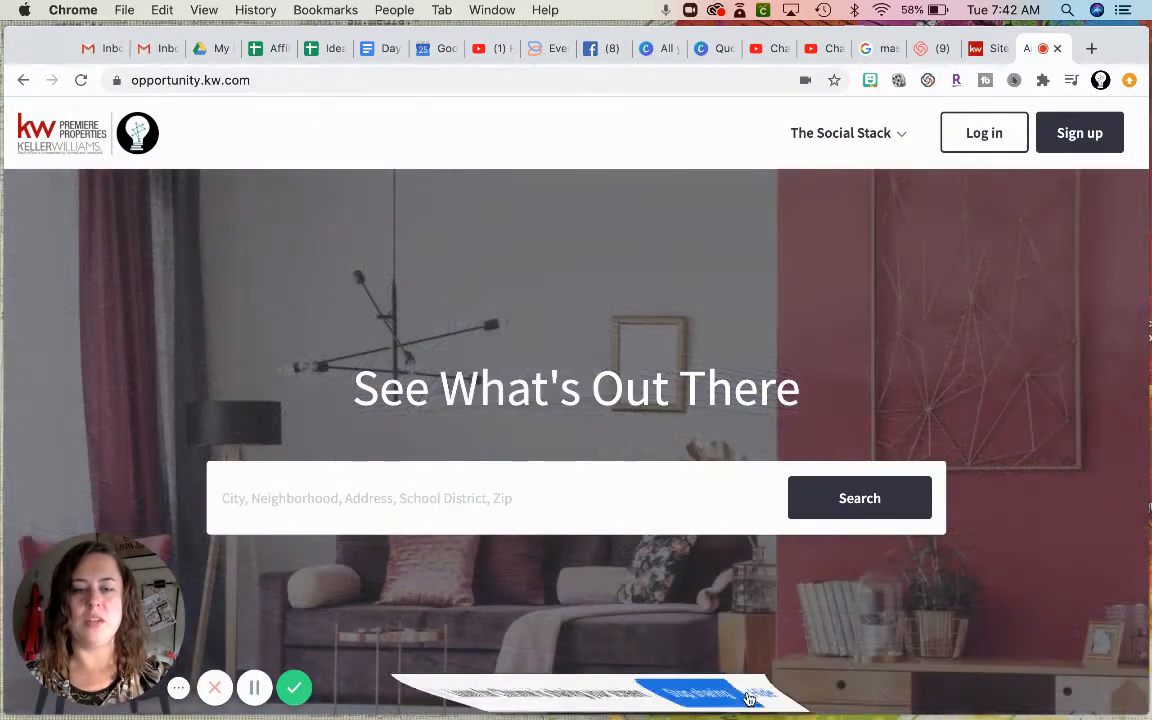
scroll(746, 606, "down", 1)
scroll(746, 606, "down", 5)
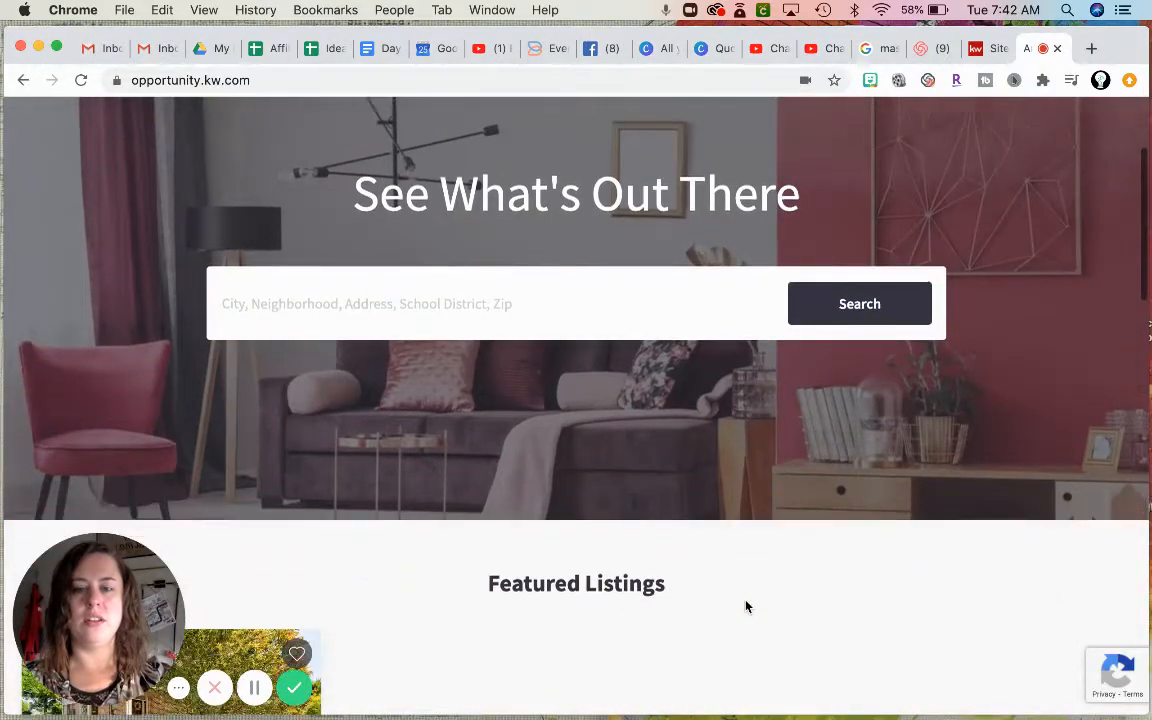
scroll(746, 606, "down", 5)
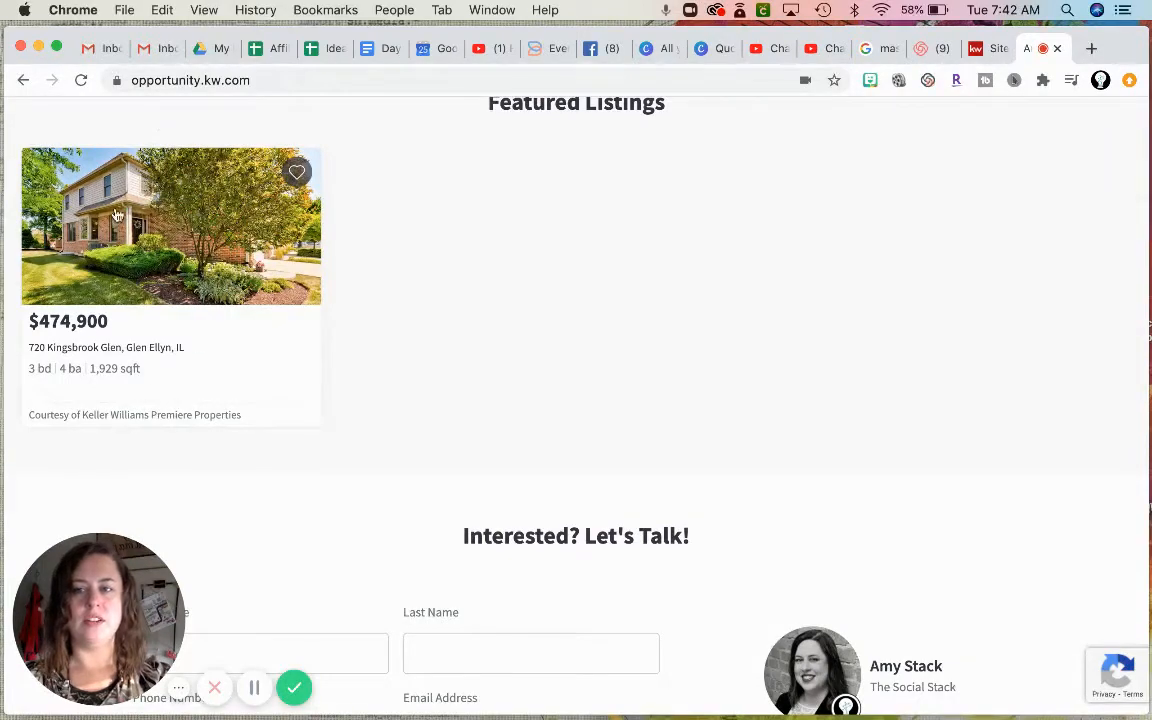
scroll(248, 337, "up", 2)
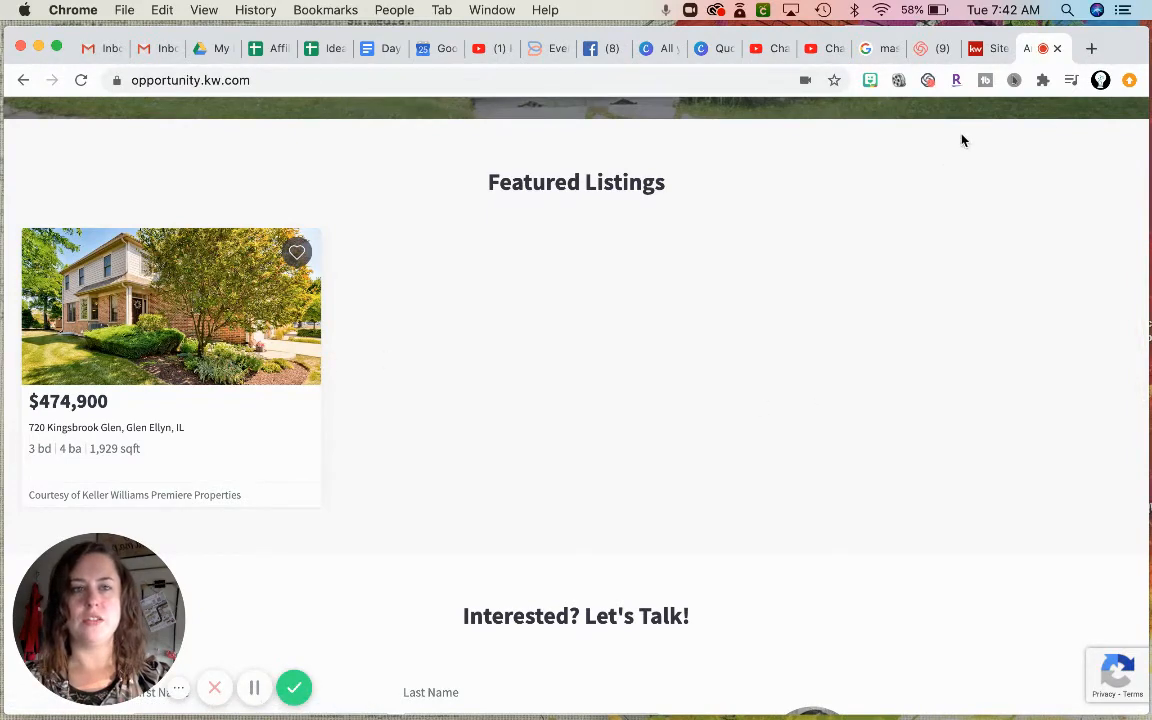
scroll(961, 139, "up", 5)
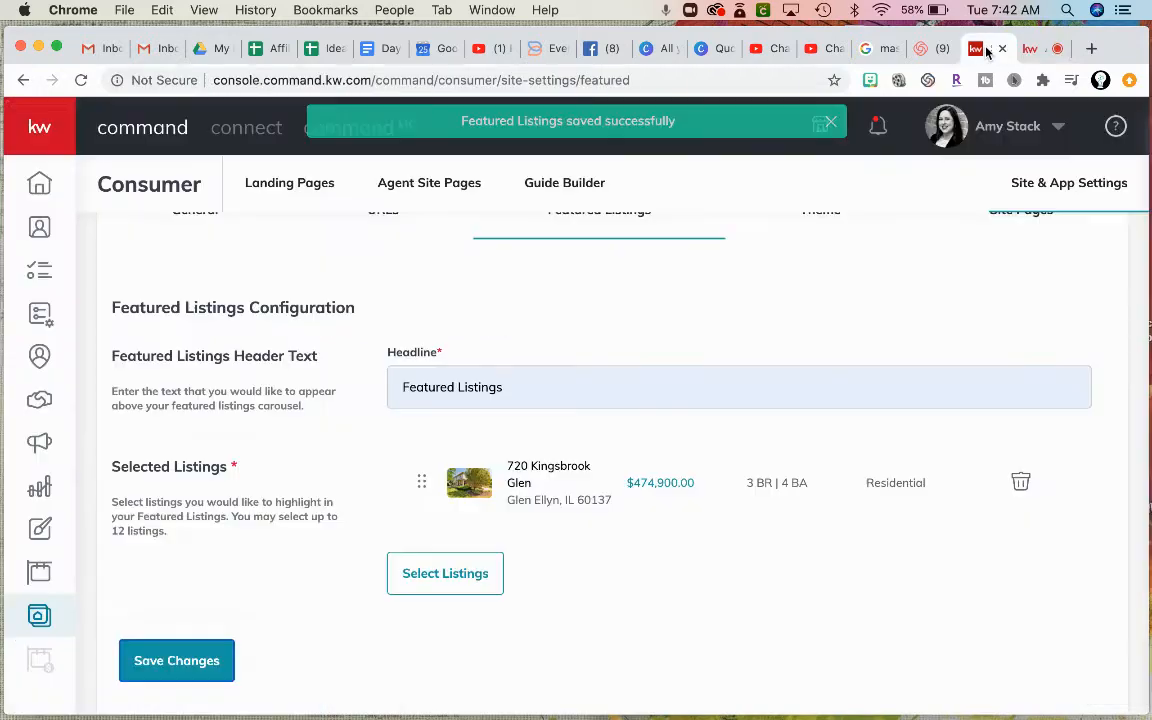
Step: Switch to the KW Command console and open the Featured Listings configuration in the Consumer Site & App Settings
left_click(989, 52)
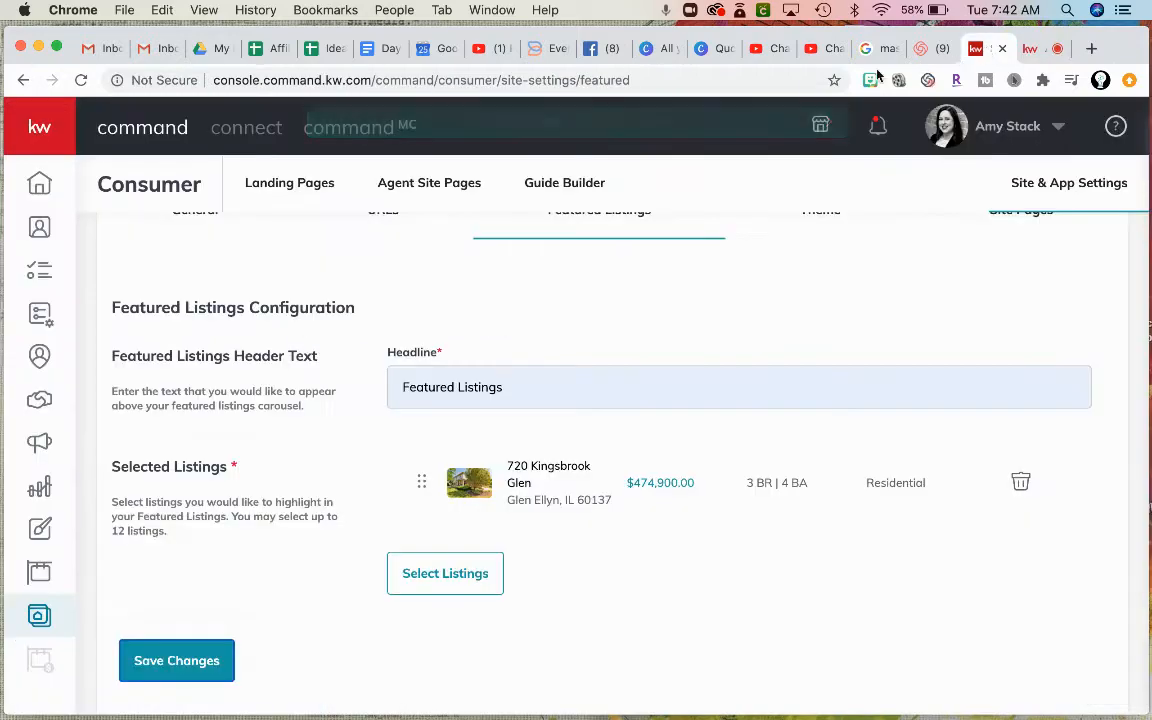
left_click(40, 186)
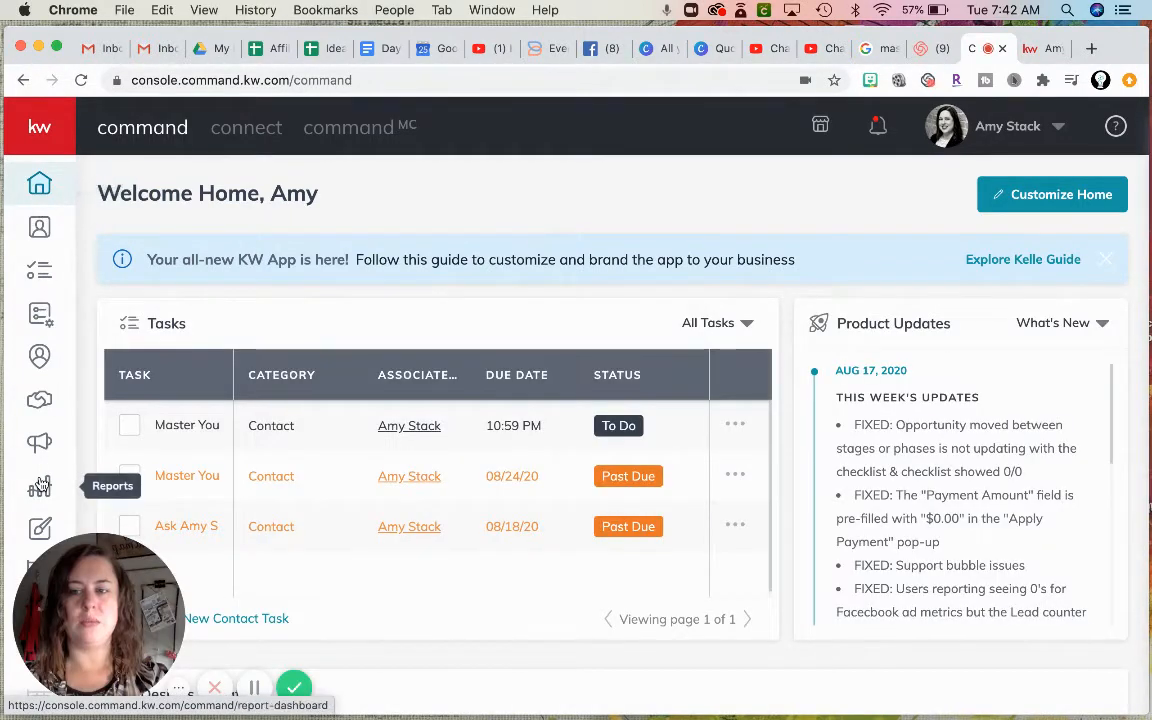
scroll(40, 485, "down", 1)
left_click_drag(274, 576, 345, 600)
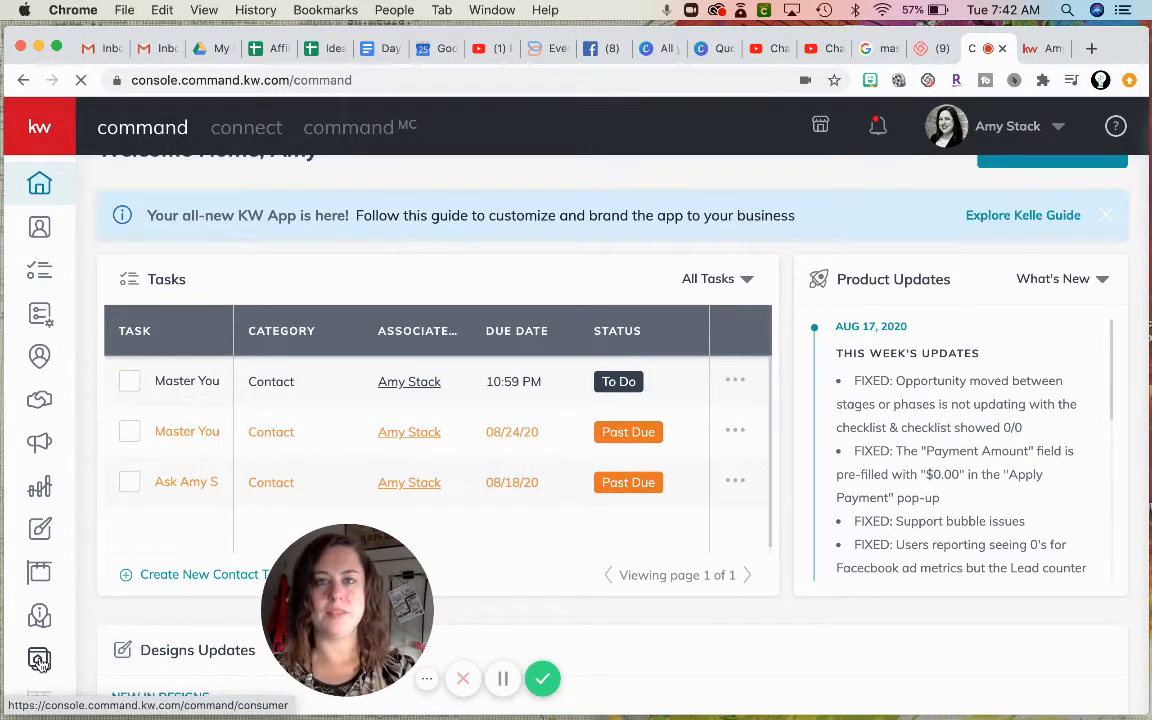
left_click(39, 660)
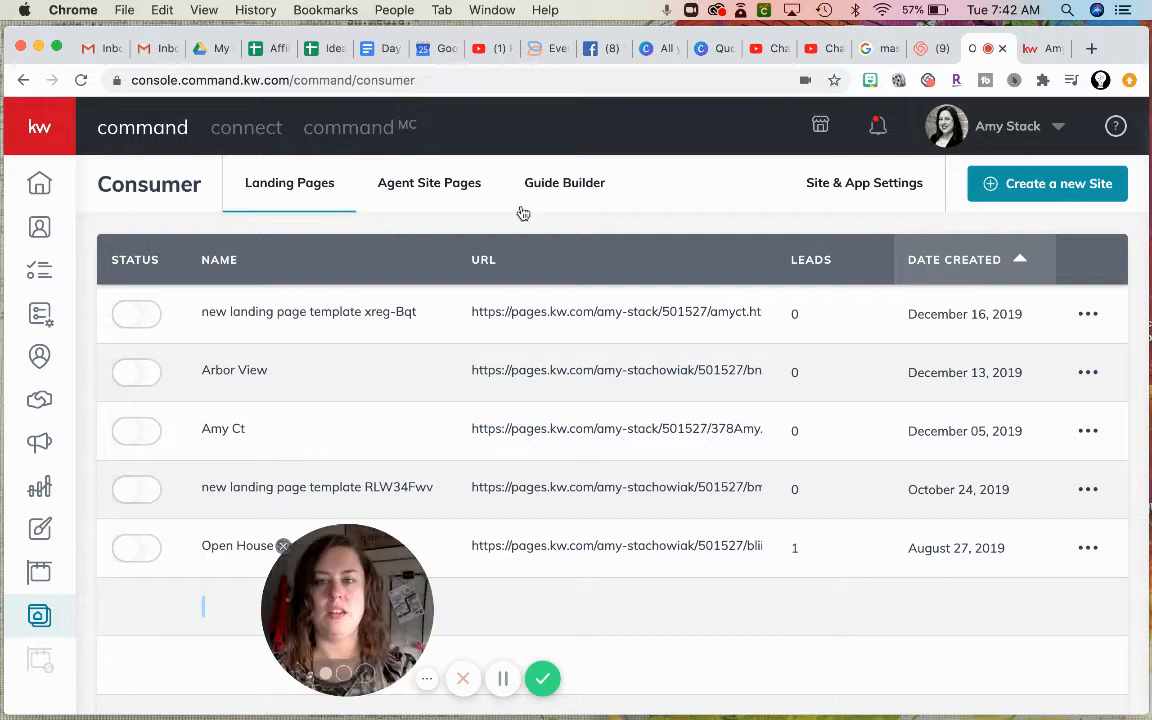
left_click(846, 190)
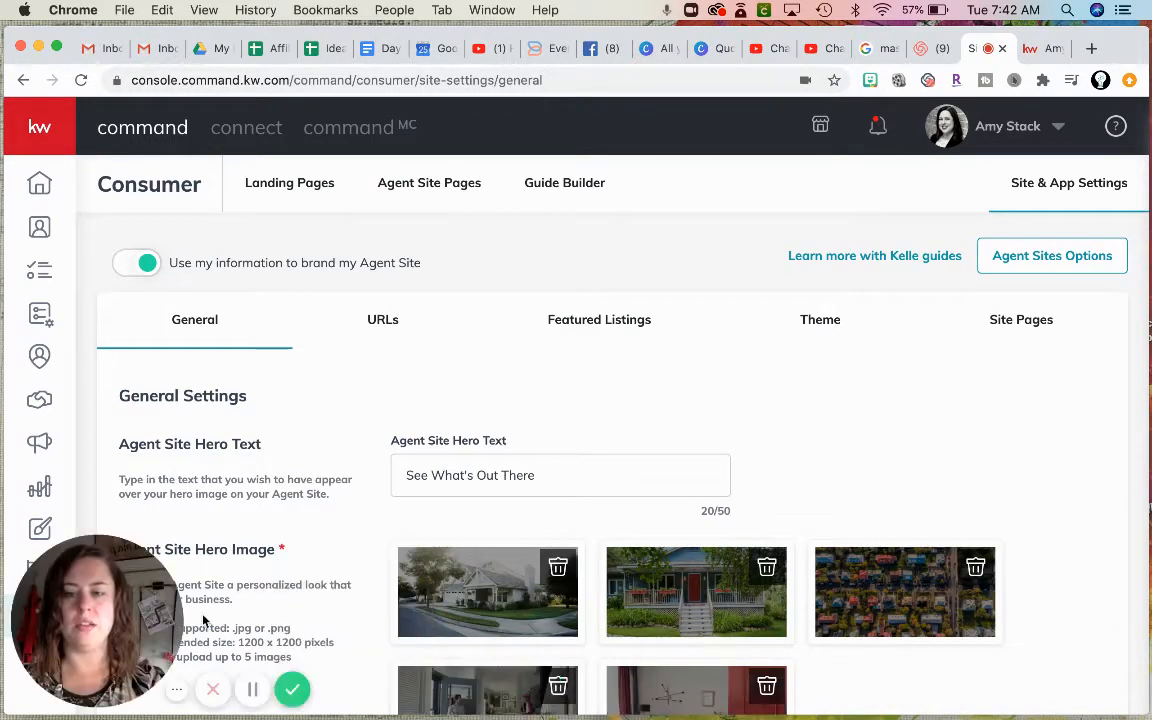
left_click(605, 322)
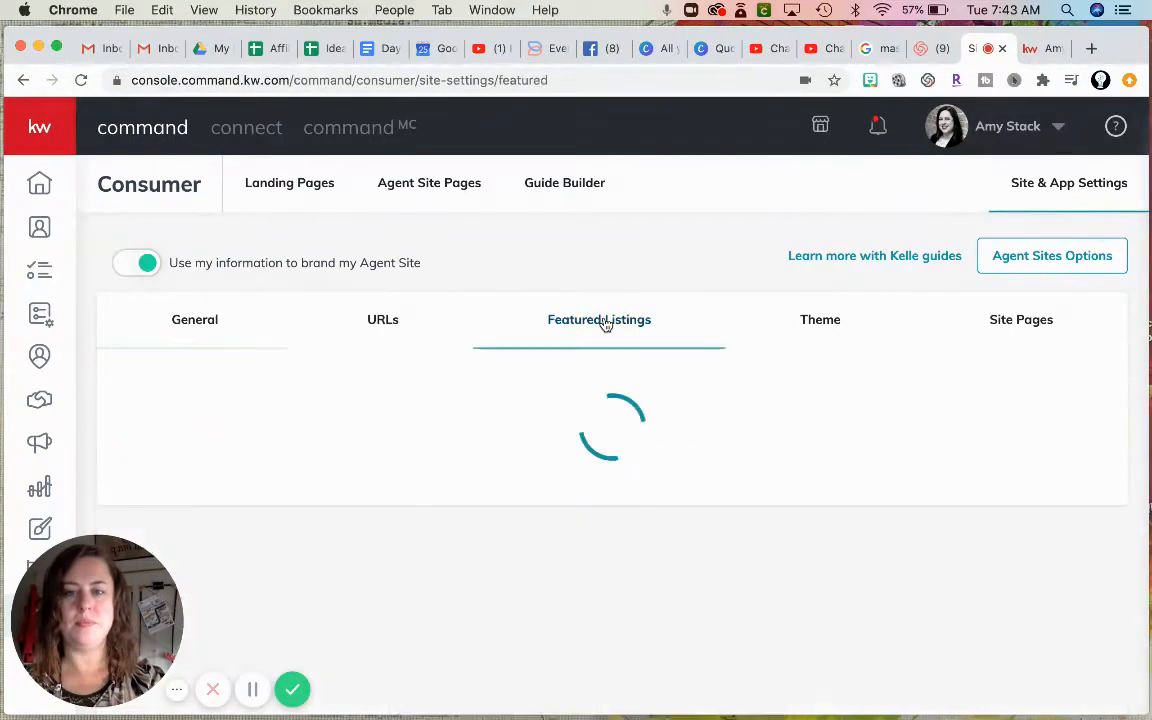
Step: Change the Featured Listings headline to "Hot Homes In Glen Ellyn"
scroll(610, 430, "down", 2)
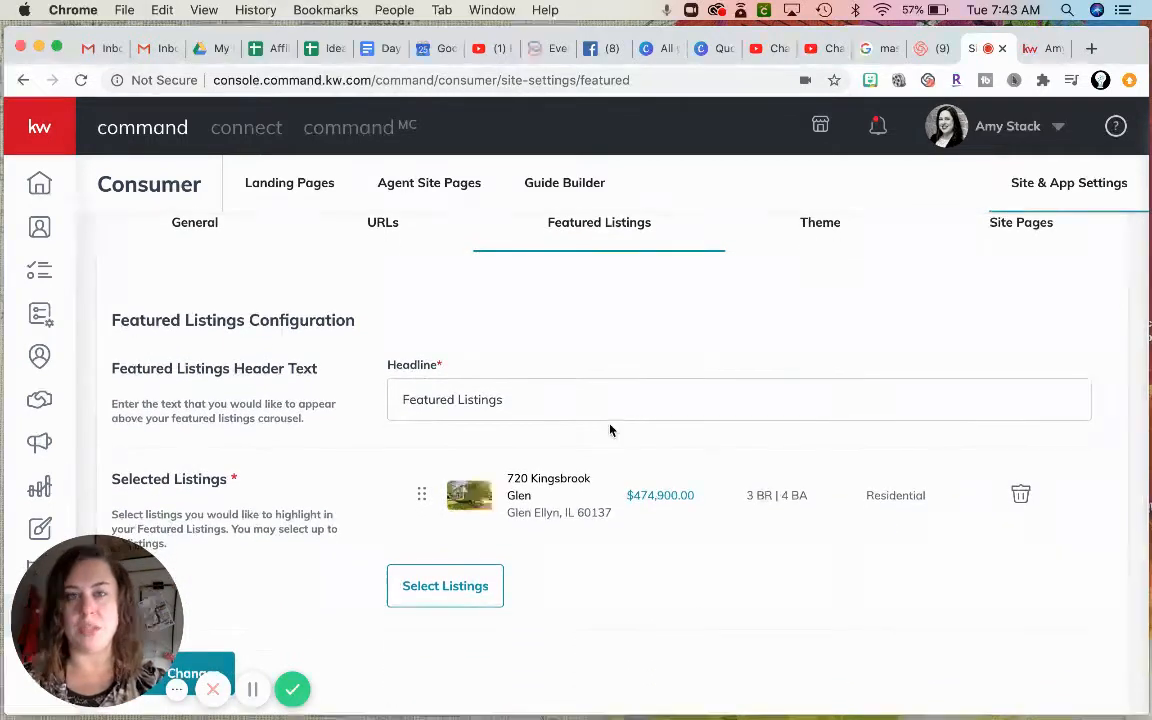
scroll(609, 428, "down", 1)
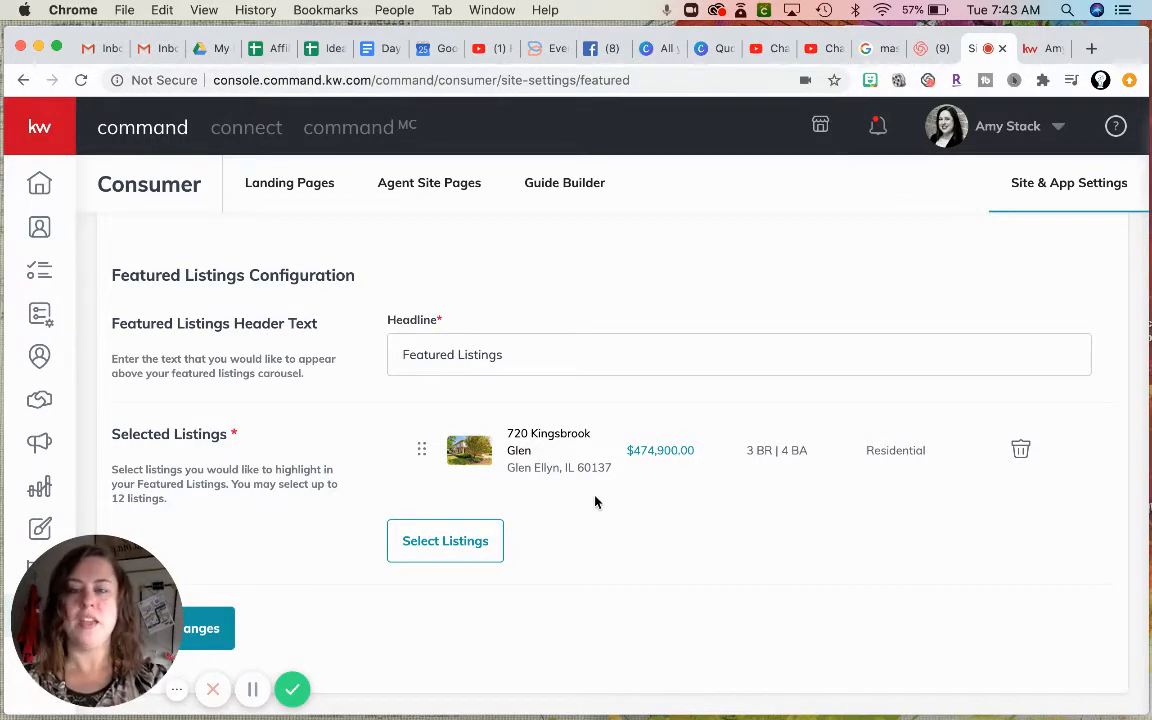
triple_click(479, 358)
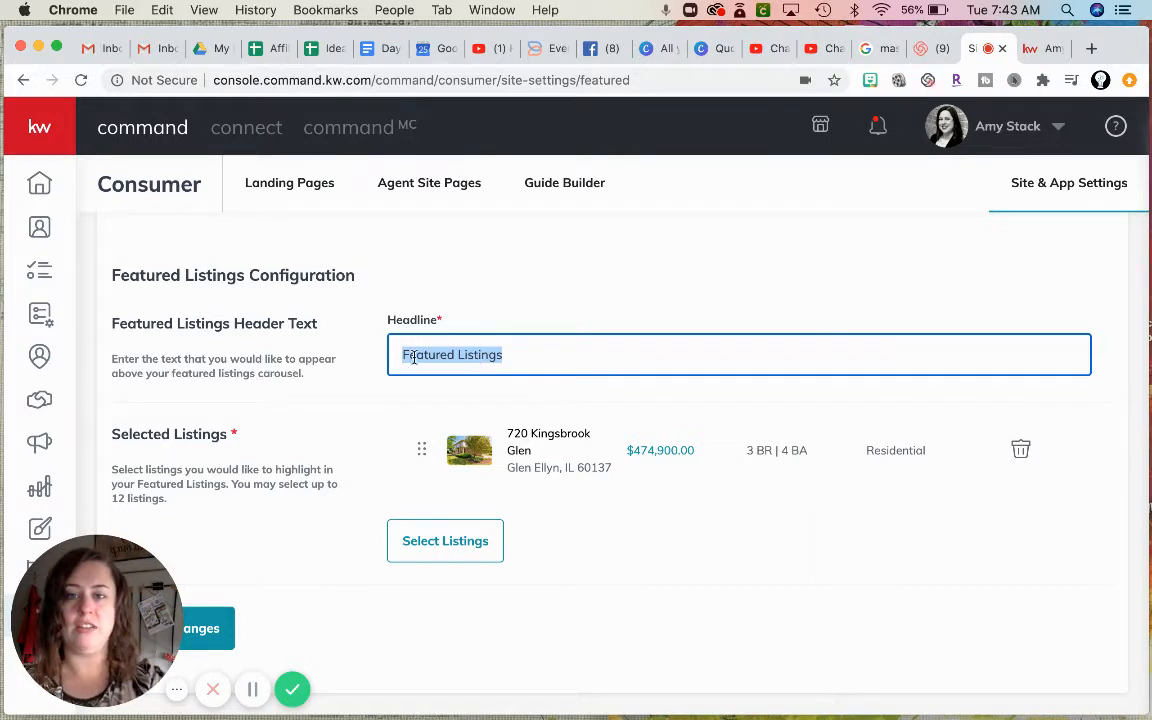
type("Hot Homes In Glen Ellyn")
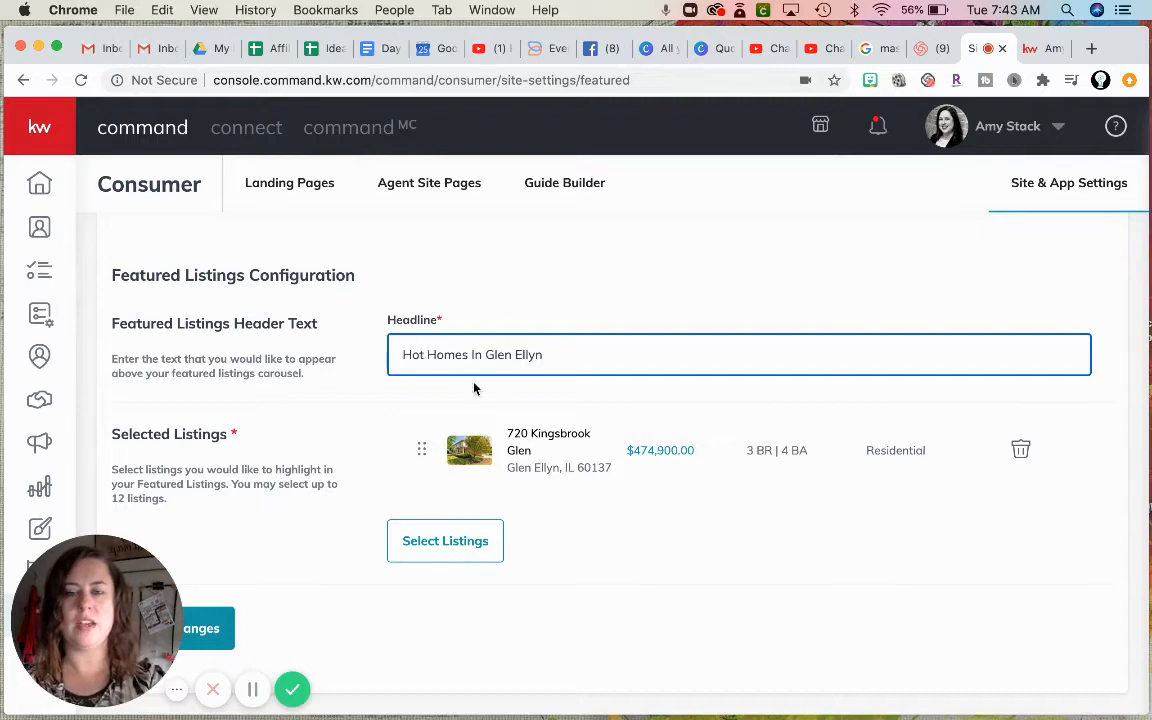
Step: Return to the public agent site and check where the featured listings headline and listing card appear
left_click(1036, 47)
scroll(471, 329, "down", 5)
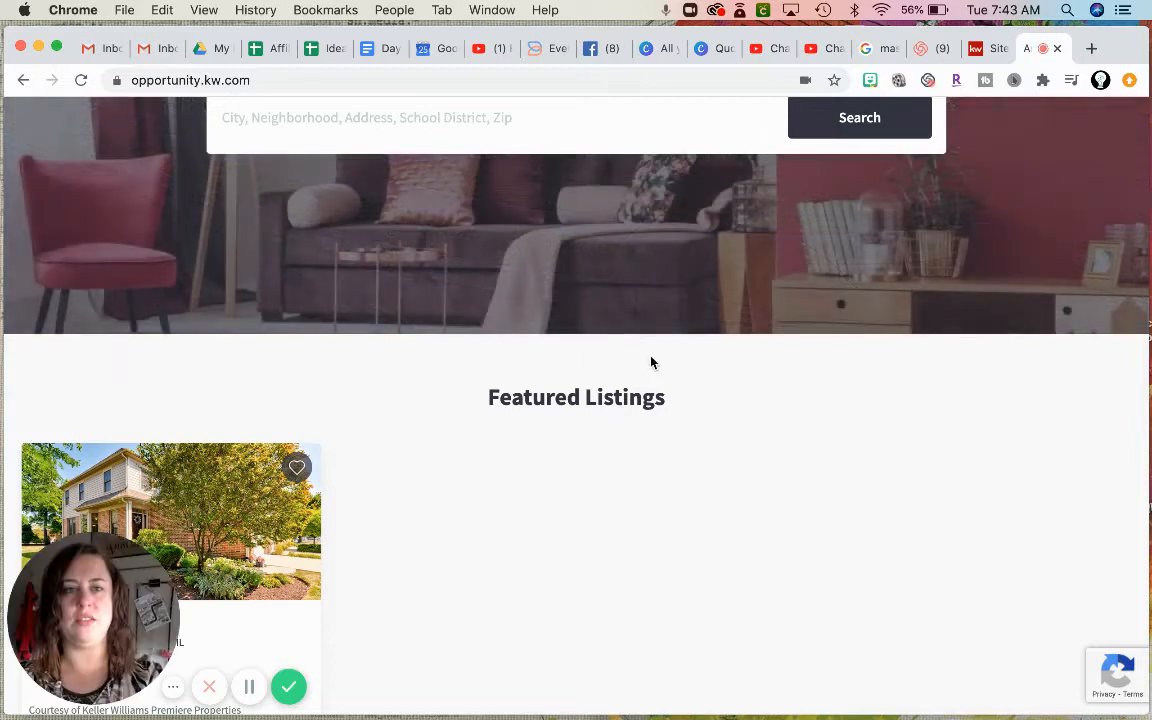
left_click(985, 48)
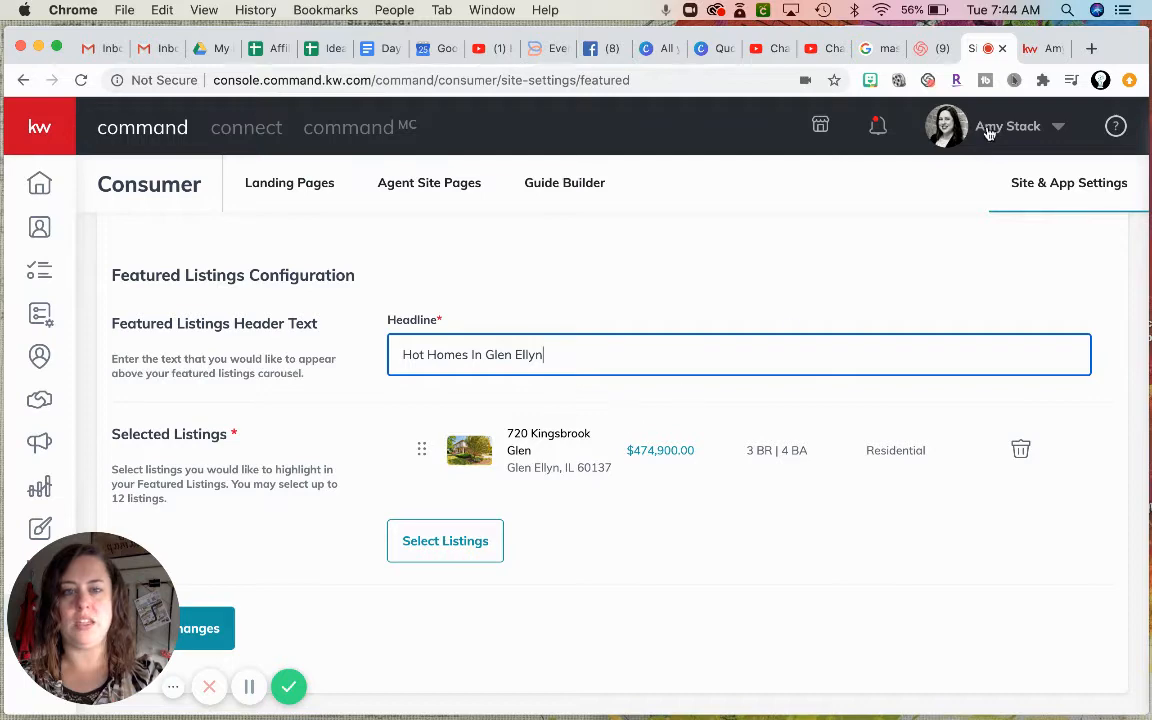
left_click(1039, 50)
scroll(362, 584, "down", 2)
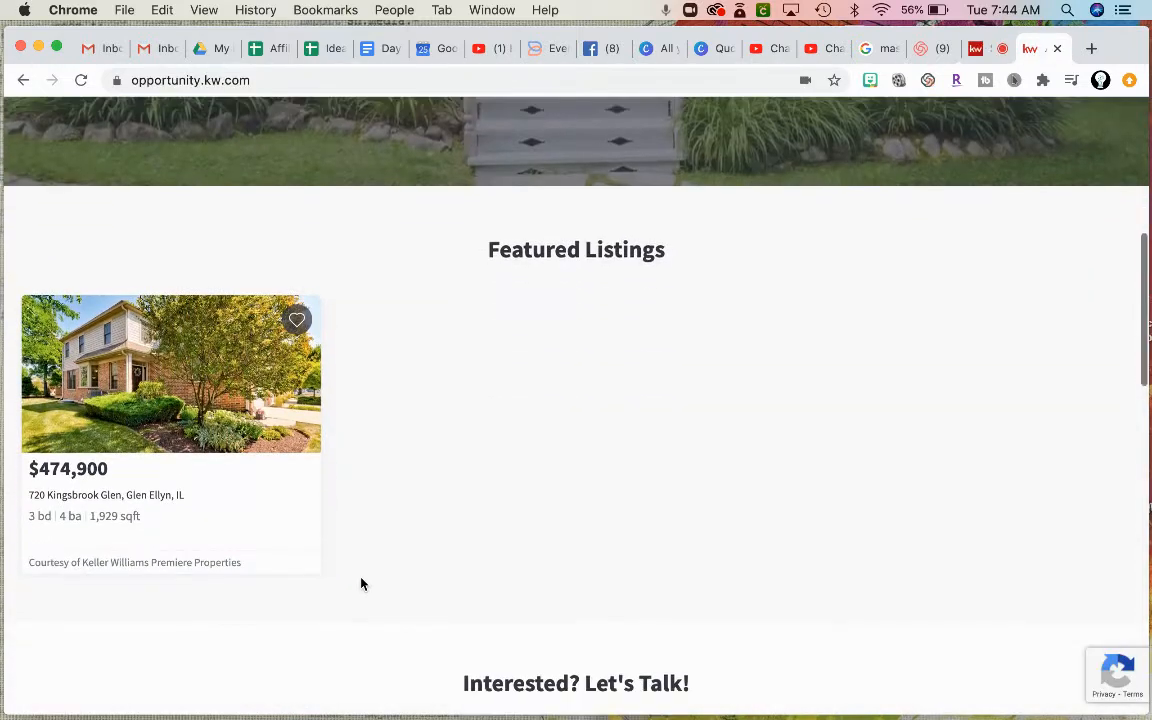
scroll(164, 505, "down", 3)
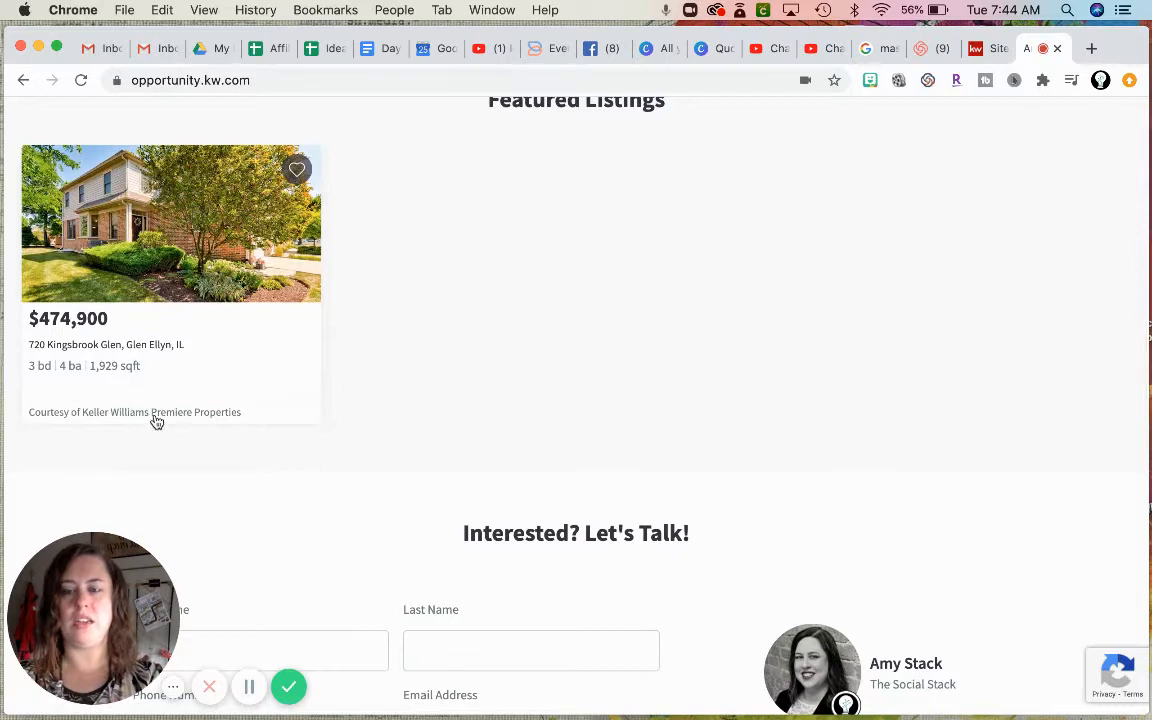
Step: Open the featured home's detail page and review its description, home facts and neighborhood map
left_click(236, 250)
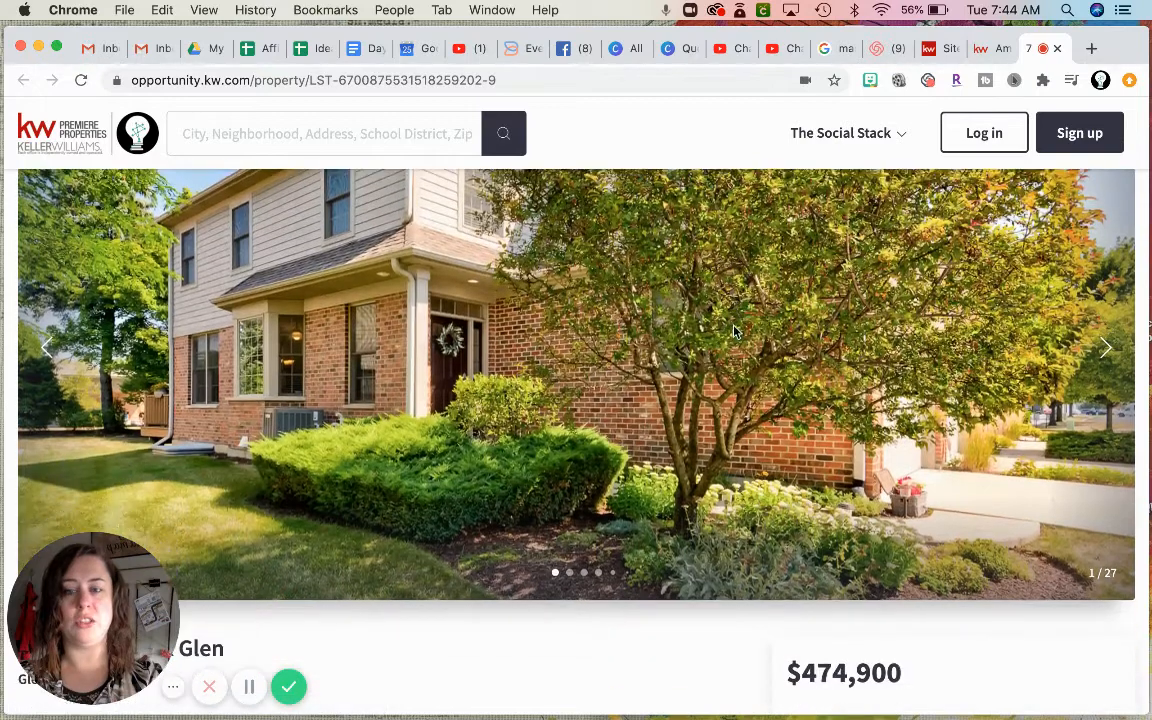
scroll(733, 330, "down", 1)
scroll(588, 457, "down", 1)
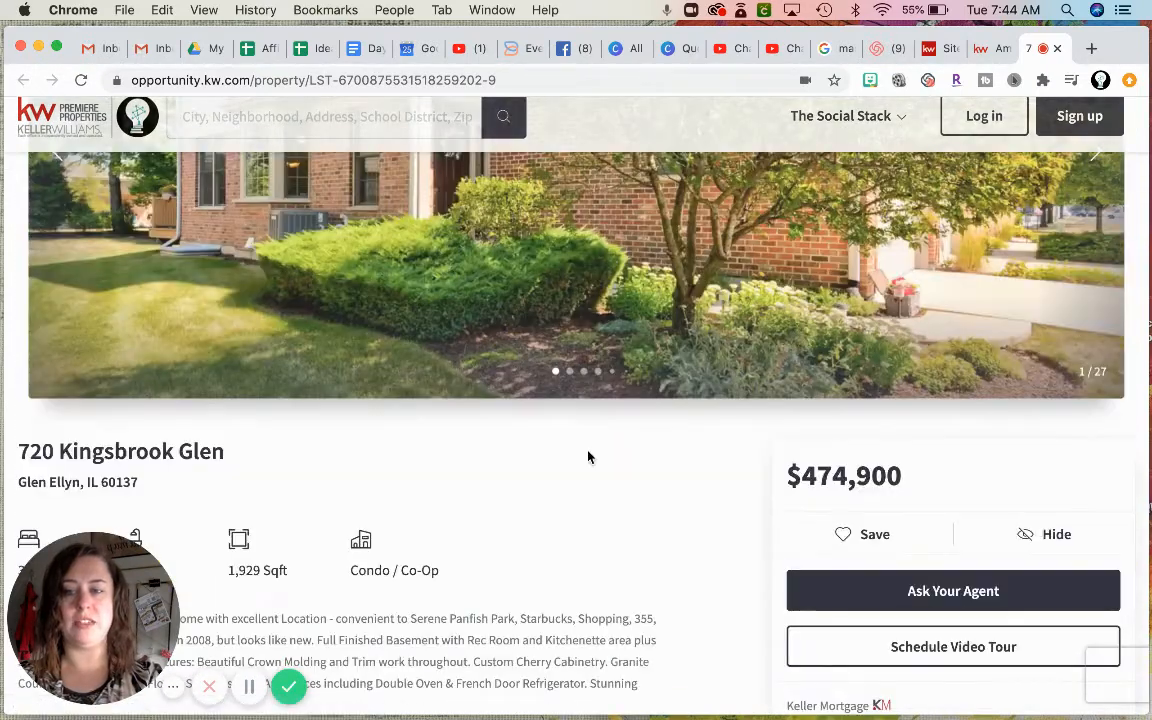
scroll(588, 457, "down", 2)
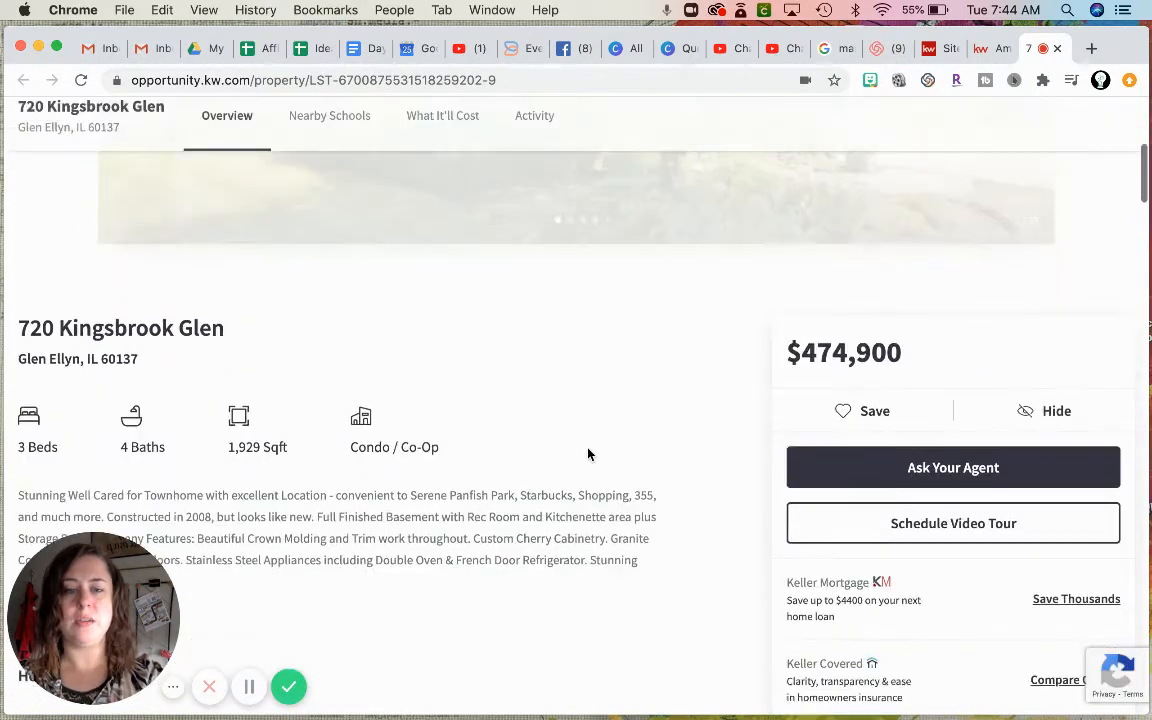
scroll(588, 455, "down", 1)
scroll(588, 455, "down", 4)
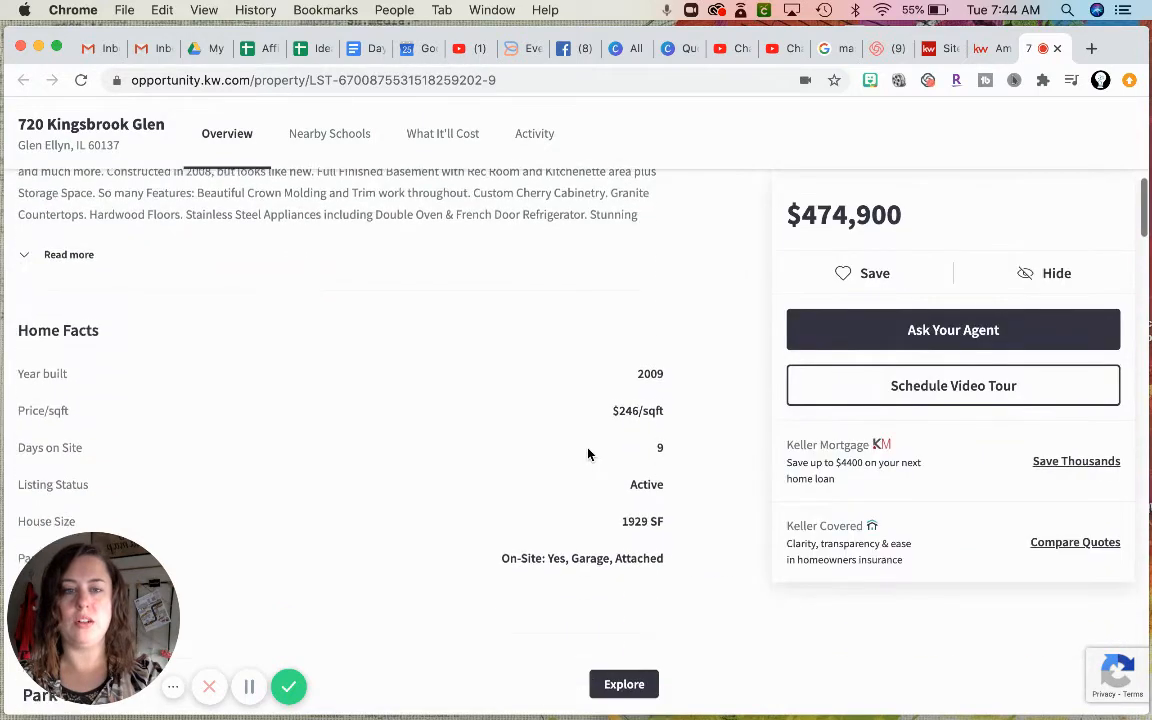
scroll(588, 455, "down", 5)
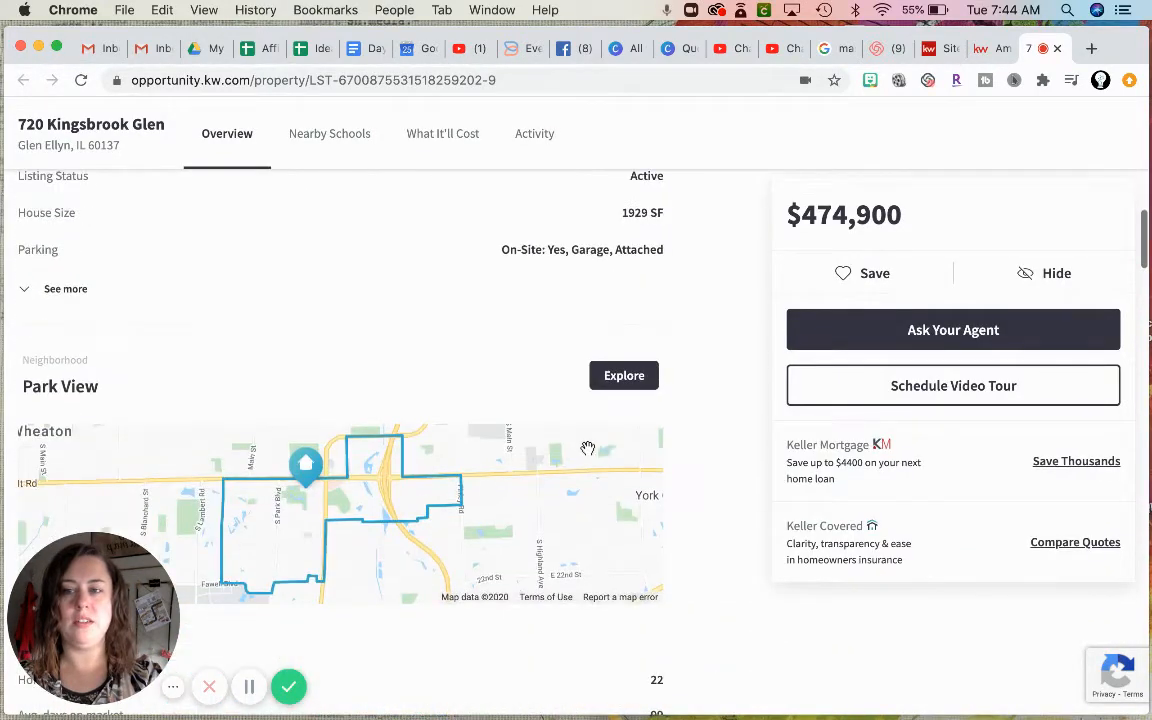
scroll(588, 450, "down", 3)
scroll(588, 455, "up", 1)
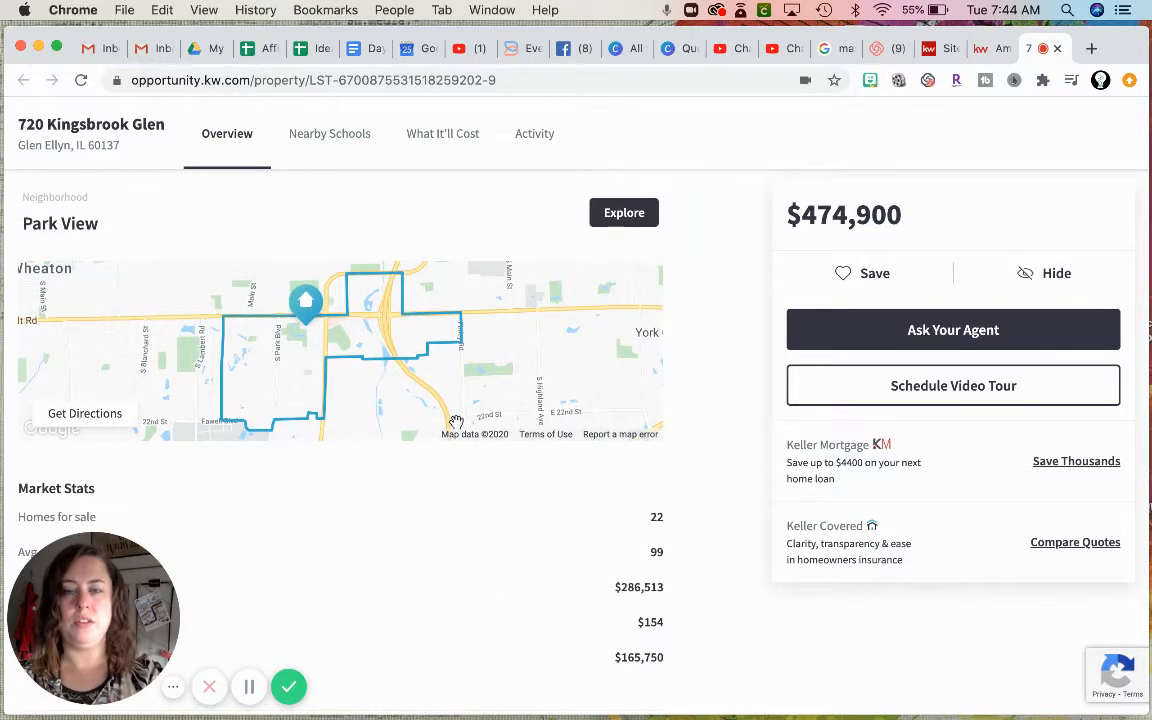
Step: Review the listing's market stats, nearby schools, mortgage payment, Keller Mortgage and Keller Covered offers, and activity sections
scroll(455, 421, "down", 5)
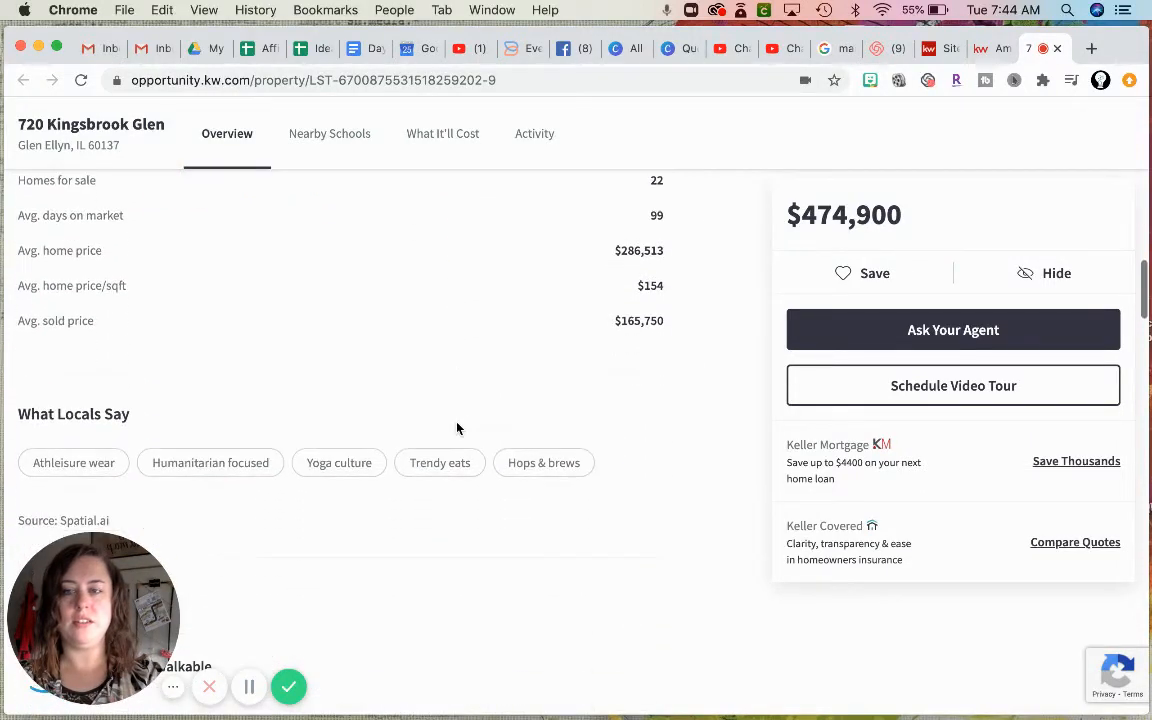
scroll(457, 428, "down", 7)
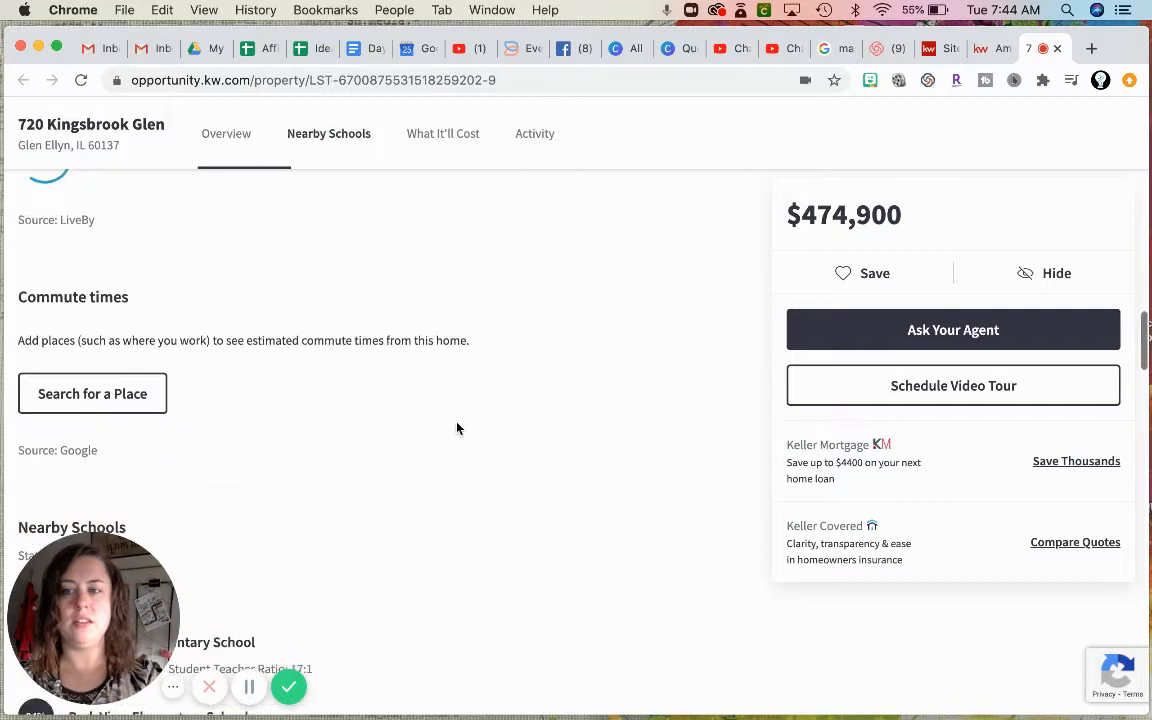
scroll(457, 428, "down", 7)
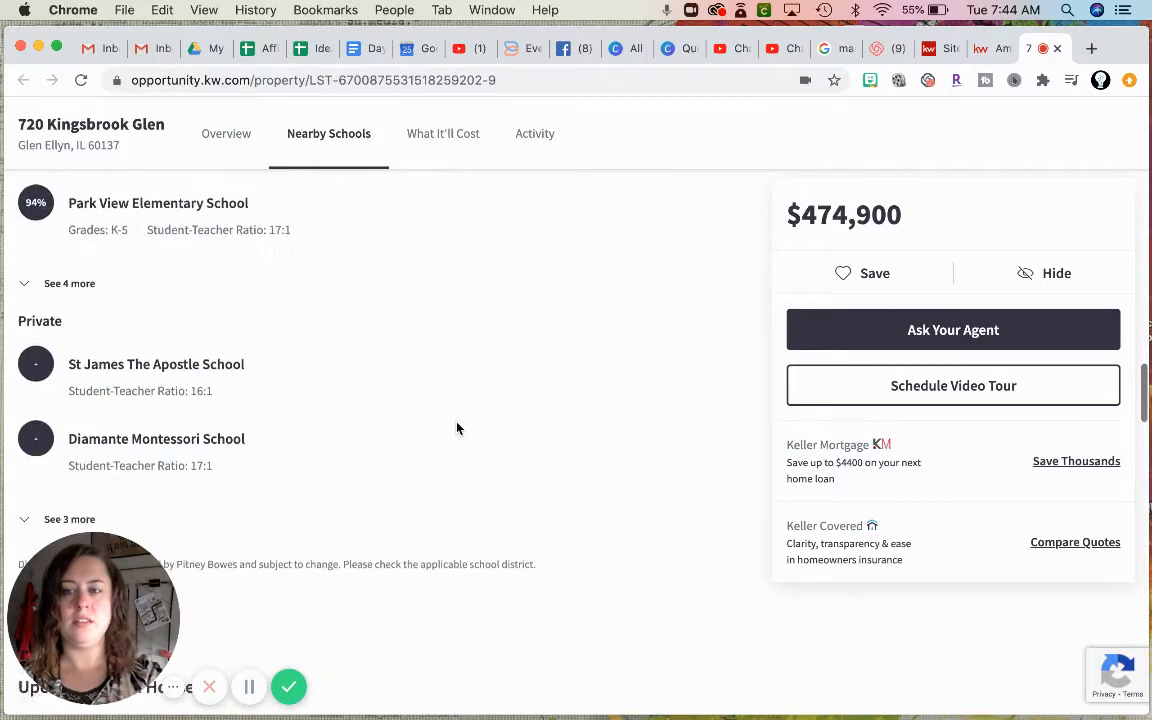
scroll(457, 428, "down", 7)
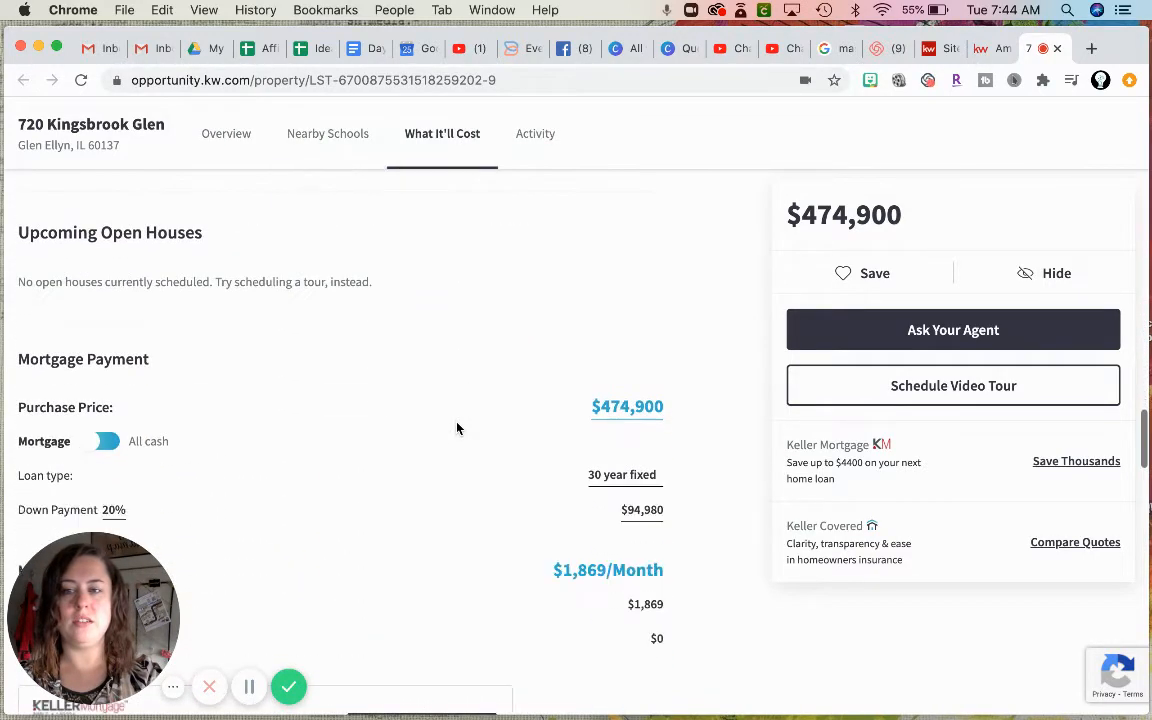
scroll(457, 426, "down", 1)
scroll(381, 302, "up", 1)
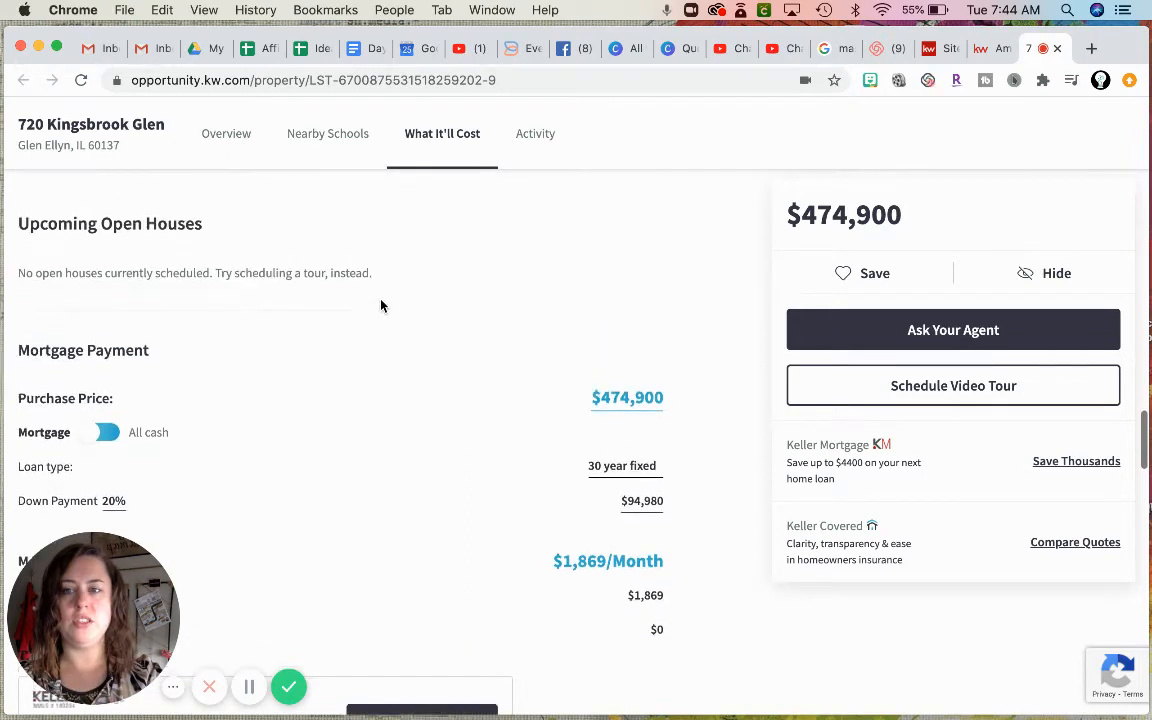
scroll(391, 305, "down", 1)
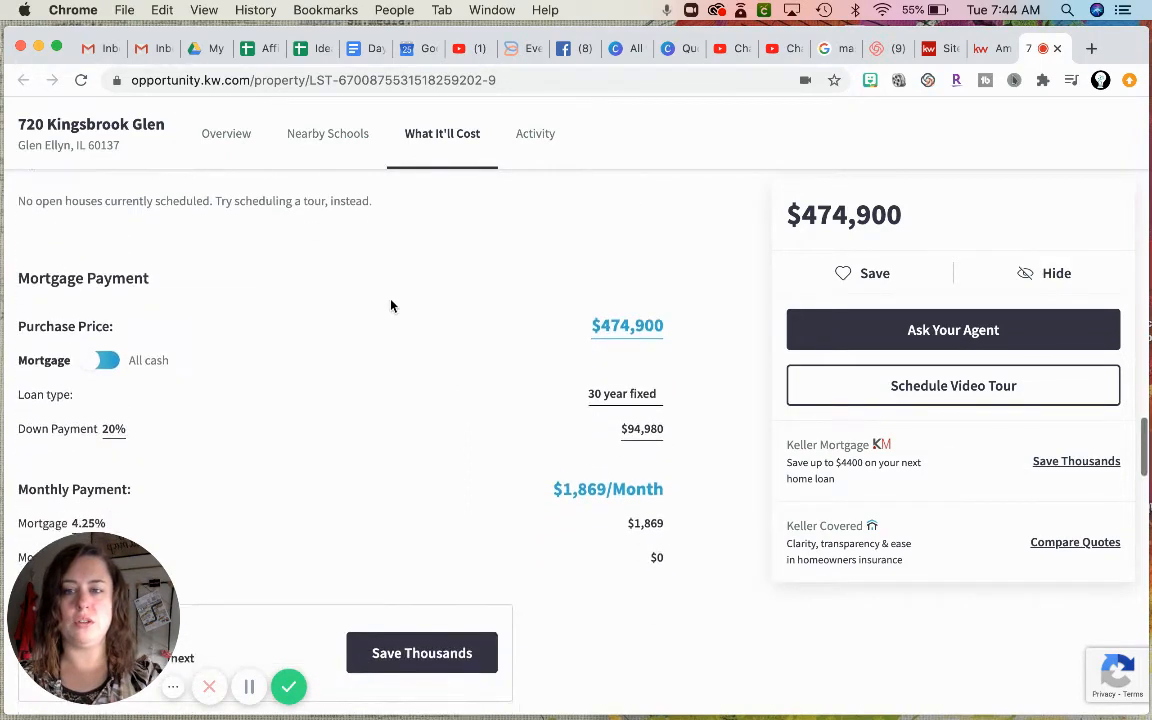
scroll(391, 305, "down", 5)
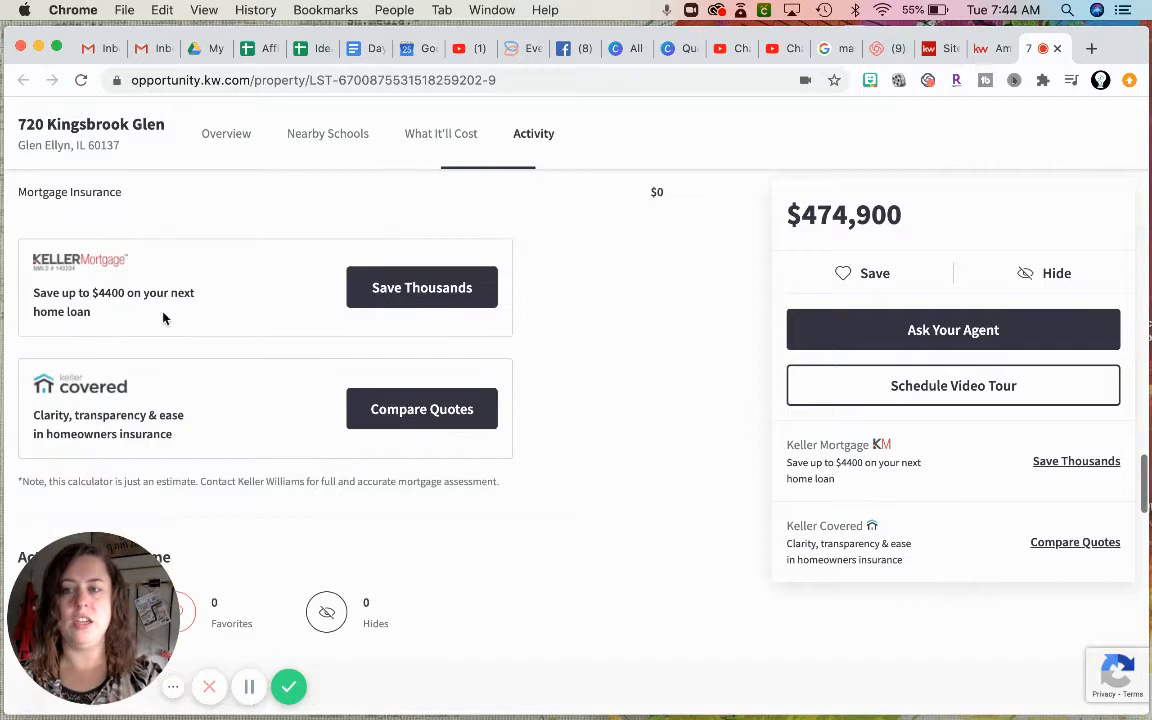
scroll(270, 380, "down", 1)
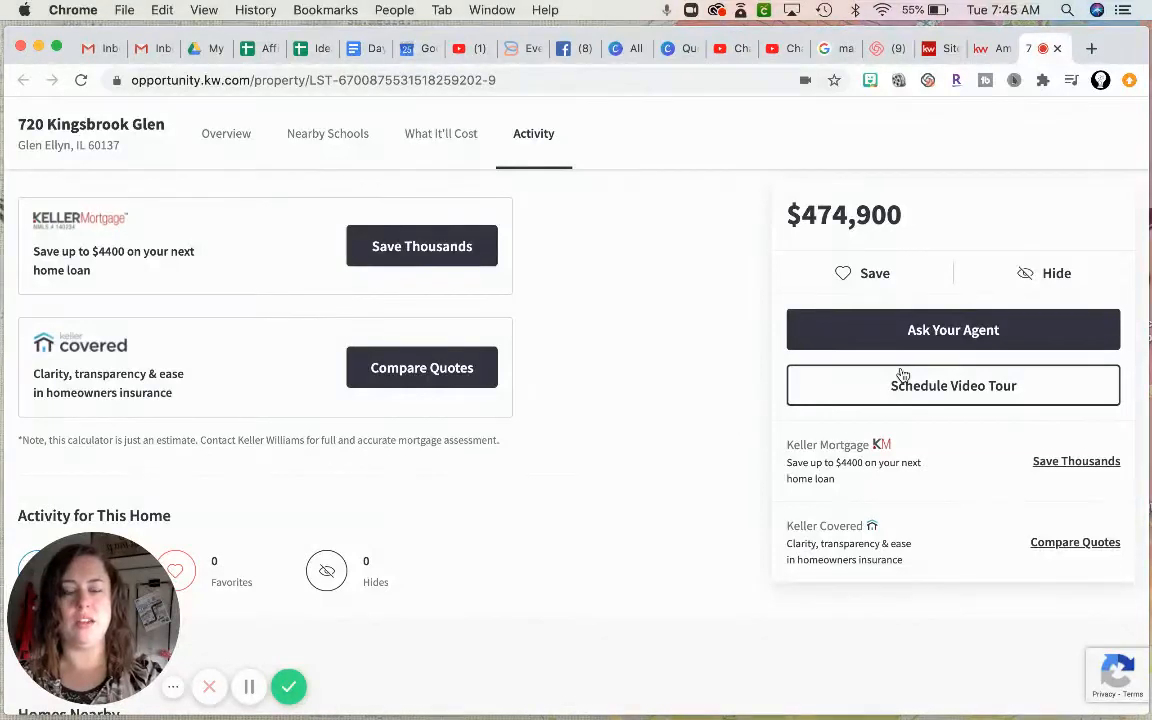
Step: Review the Homes Nearby listings and the contact form on the property page, and return to the main photo
scroll(451, 487, "down", 5)
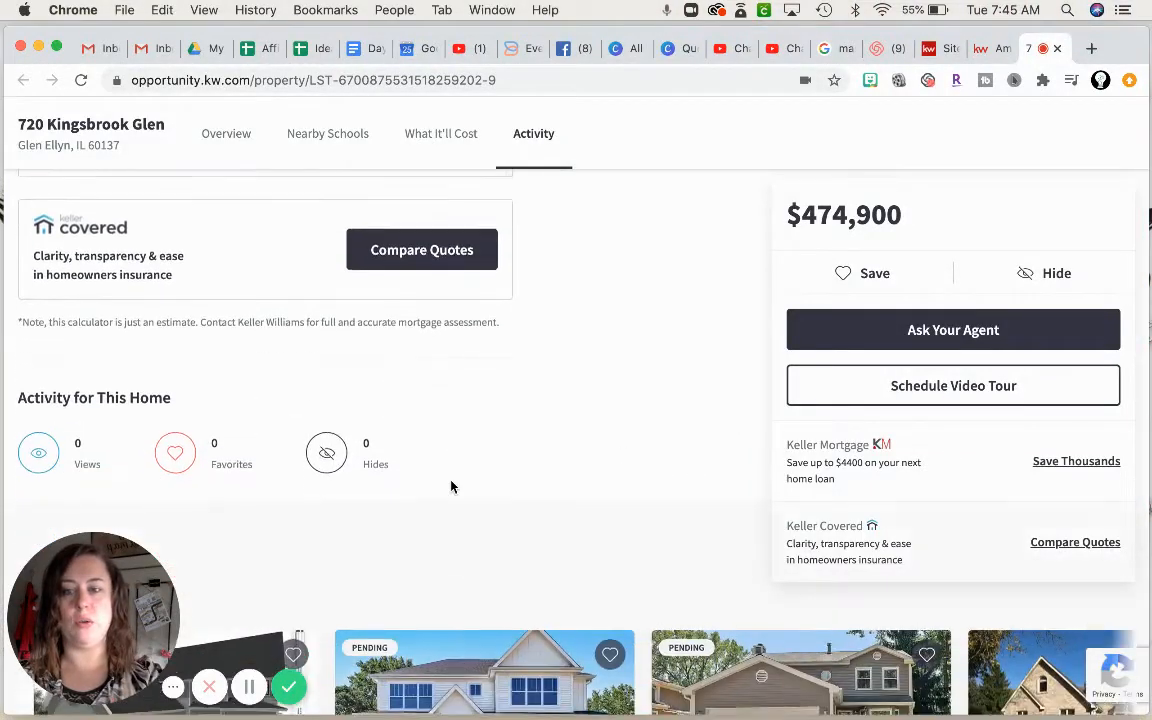
scroll(451, 487, "down", 2)
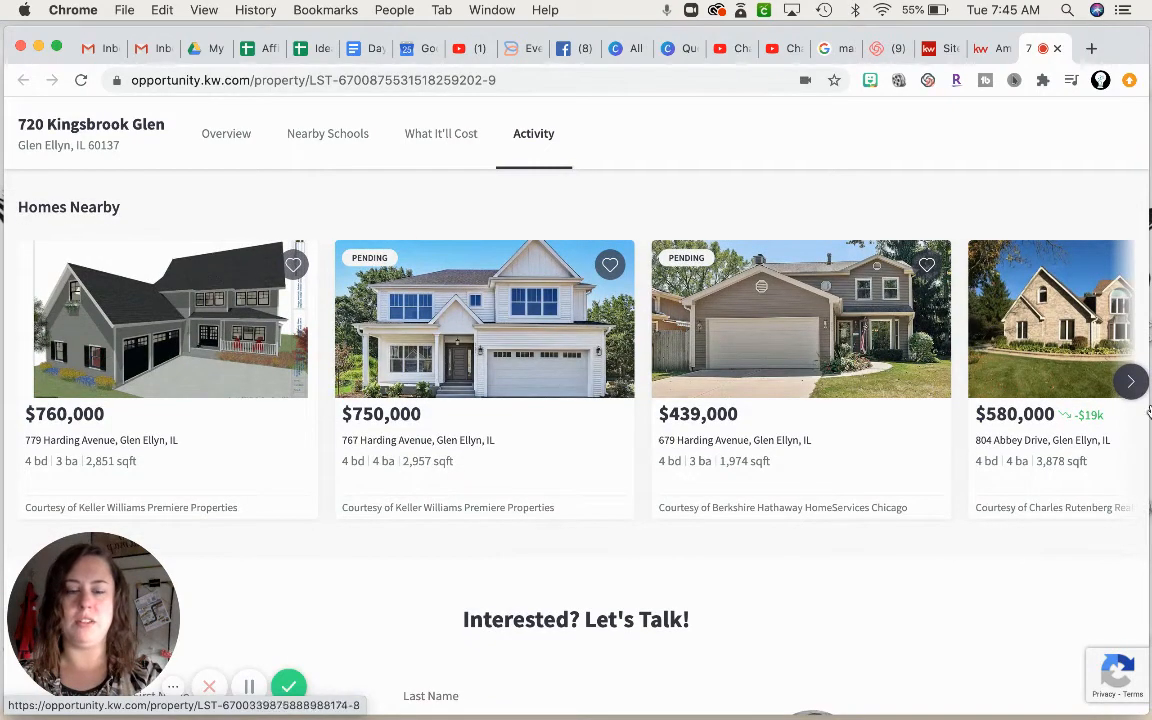
scroll(765, 433, "down", 3)
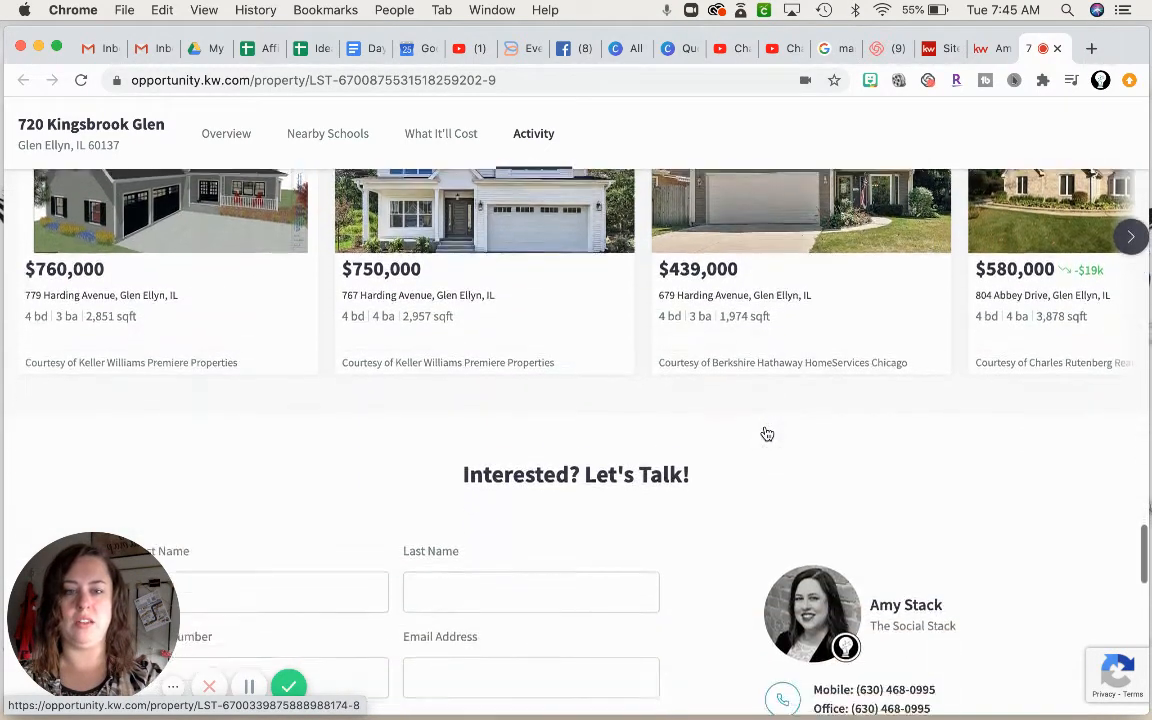
scroll(765, 433, "up", 6)
scroll(765, 433, "up", 15)
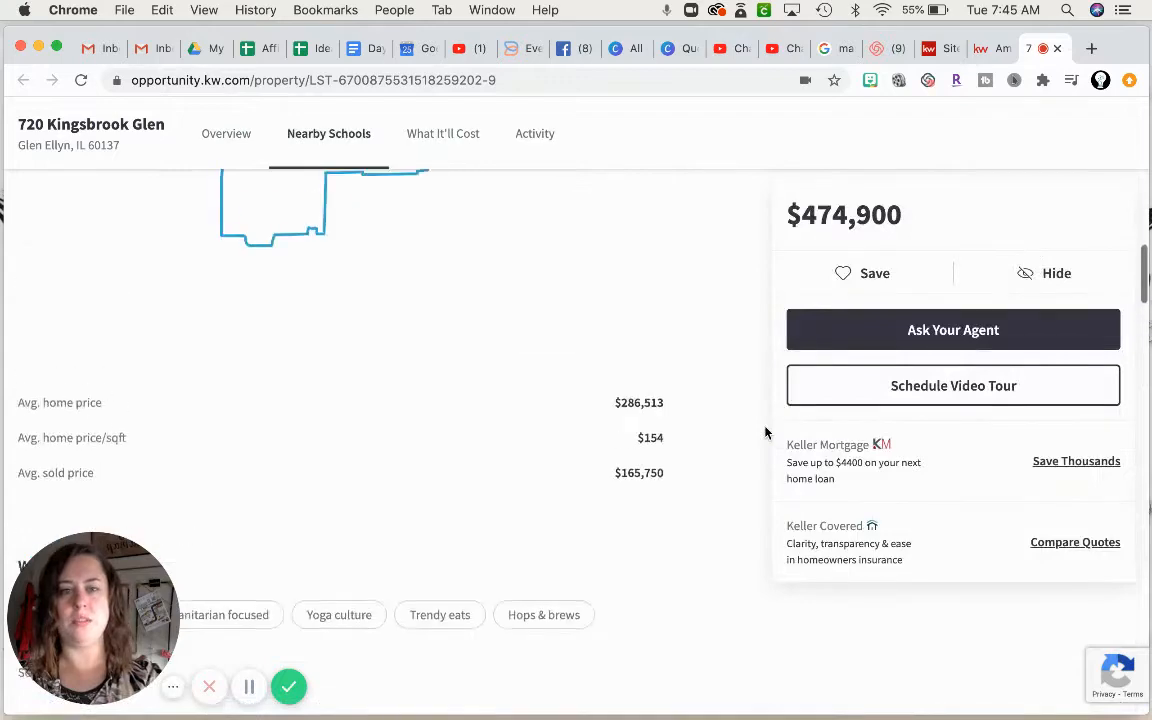
scroll(764, 432, "up", 5)
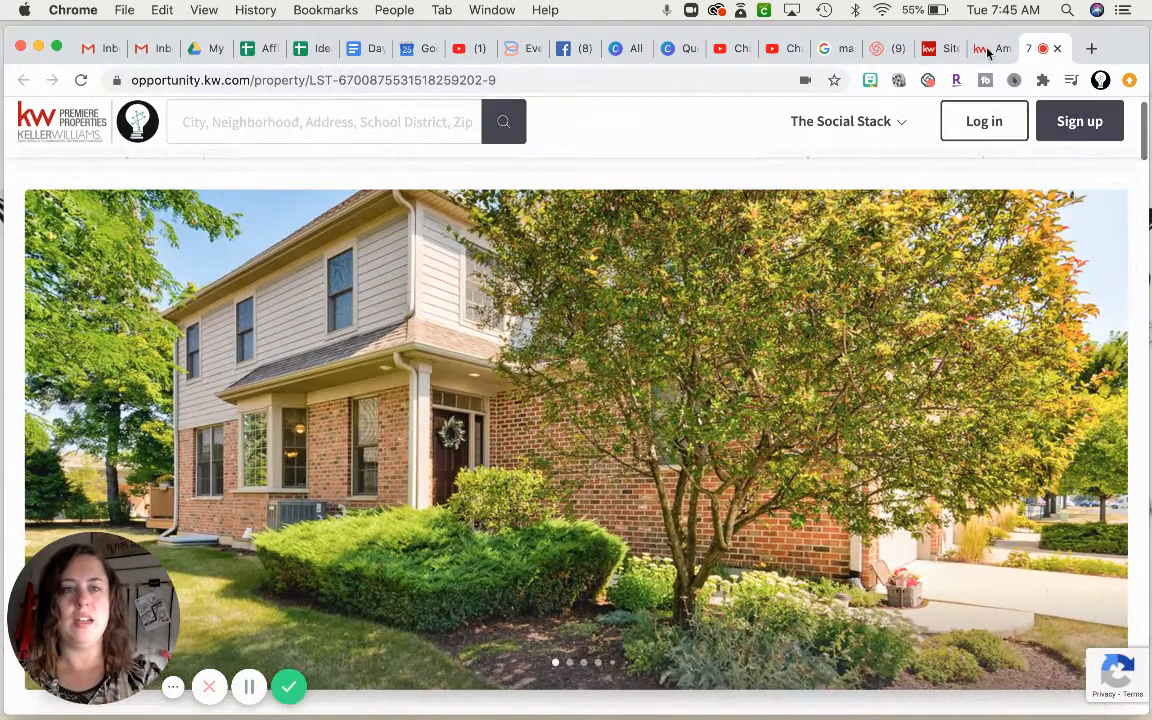
Step: Return to the featured listings settings in Command and open the listing selection
left_click(989, 46)
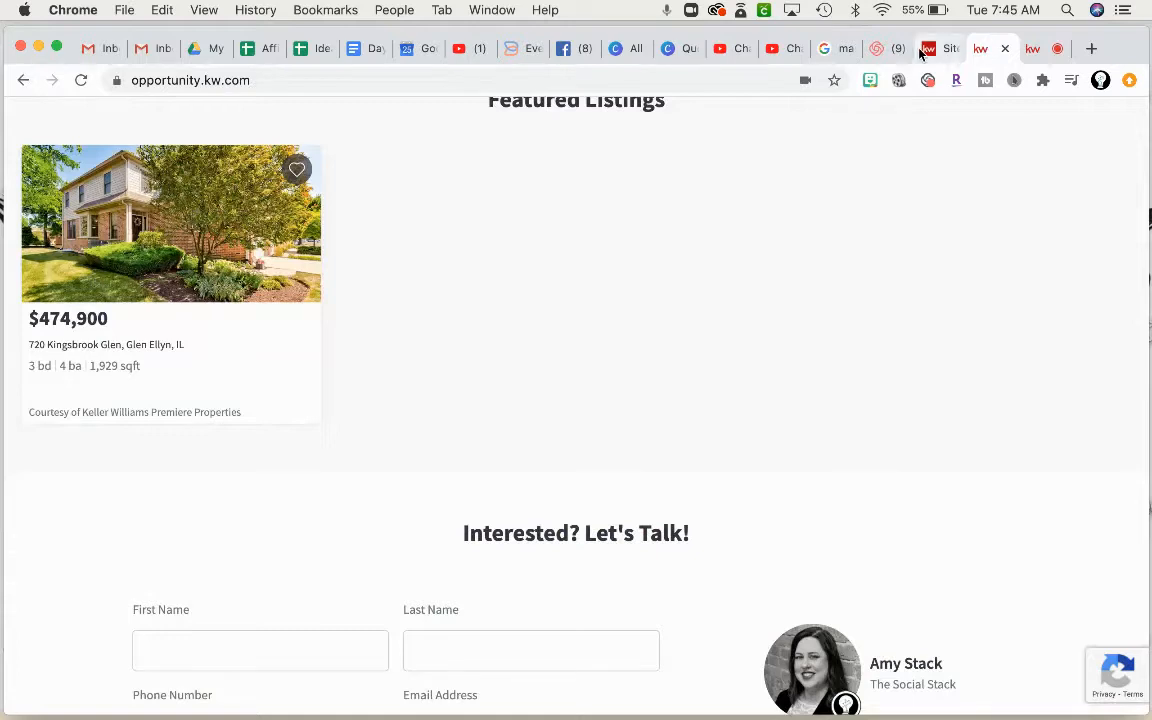
left_click(921, 50)
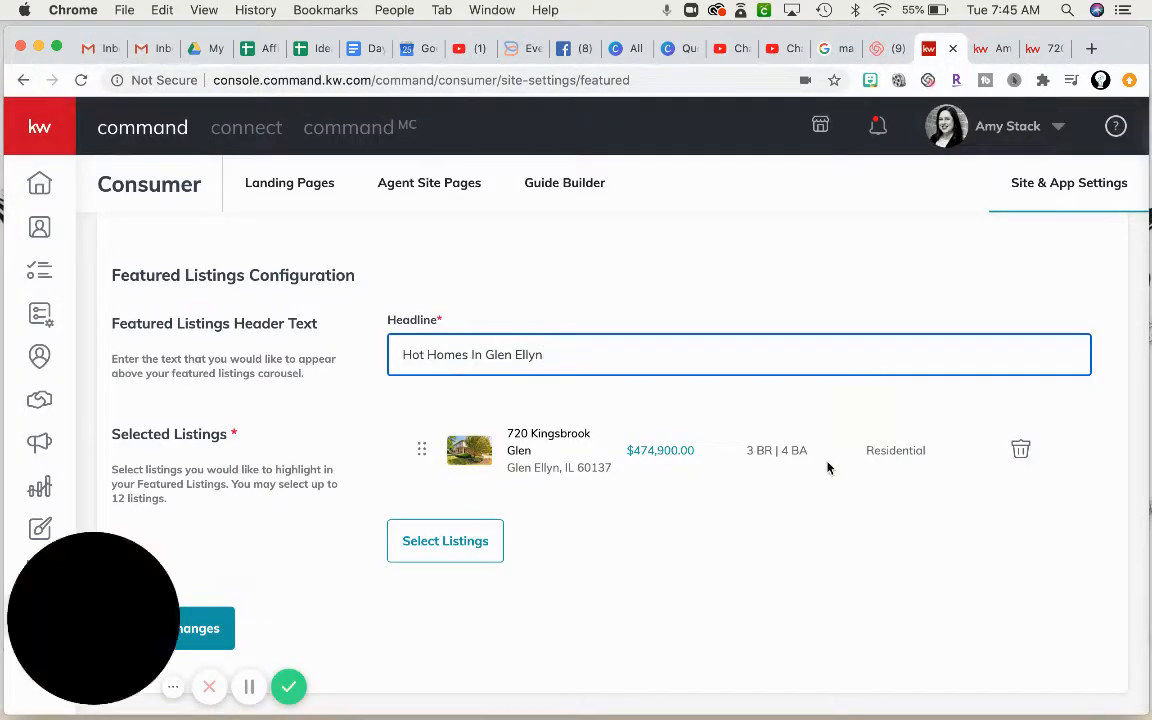
left_click(427, 548)
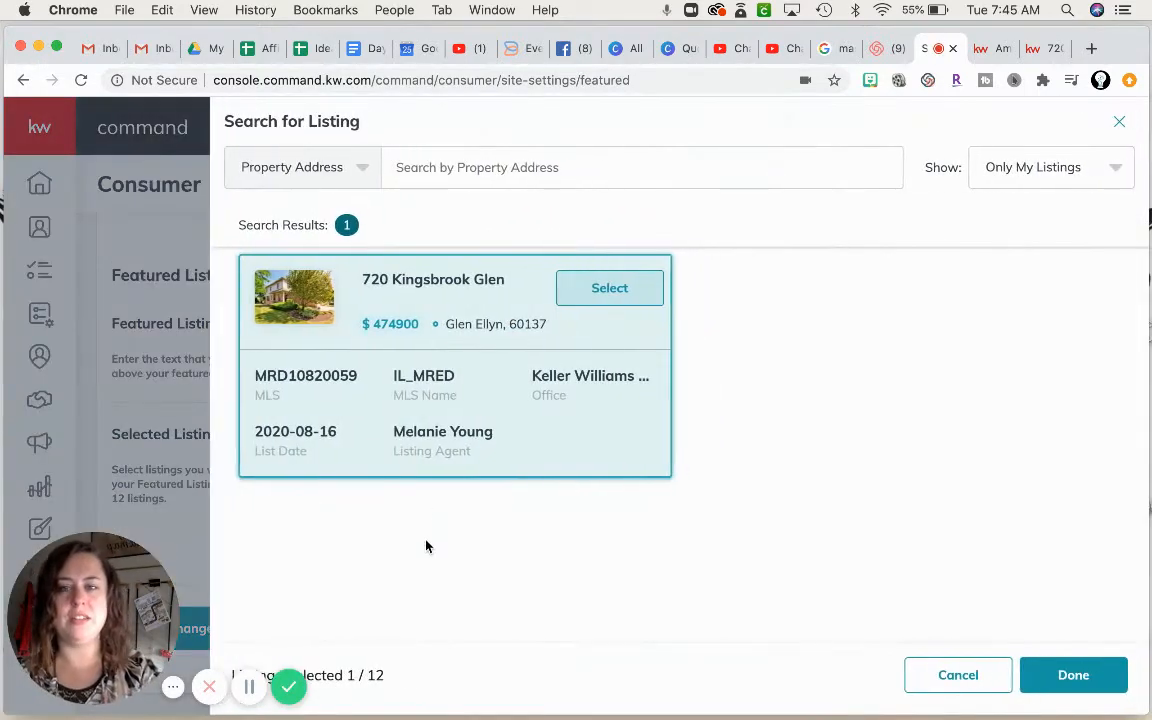
Step: Try the All Listings filter, restore Only My Listings, and check which criteria listings can be searched by
left_click(1116, 168)
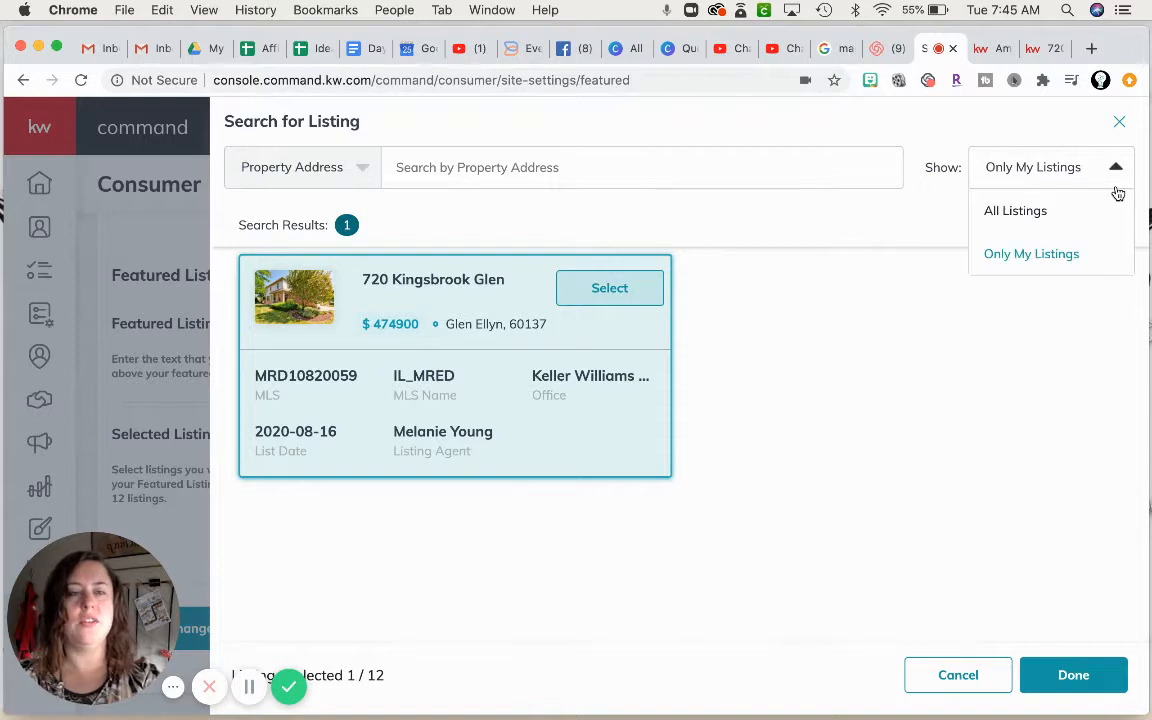
left_click(1098, 205)
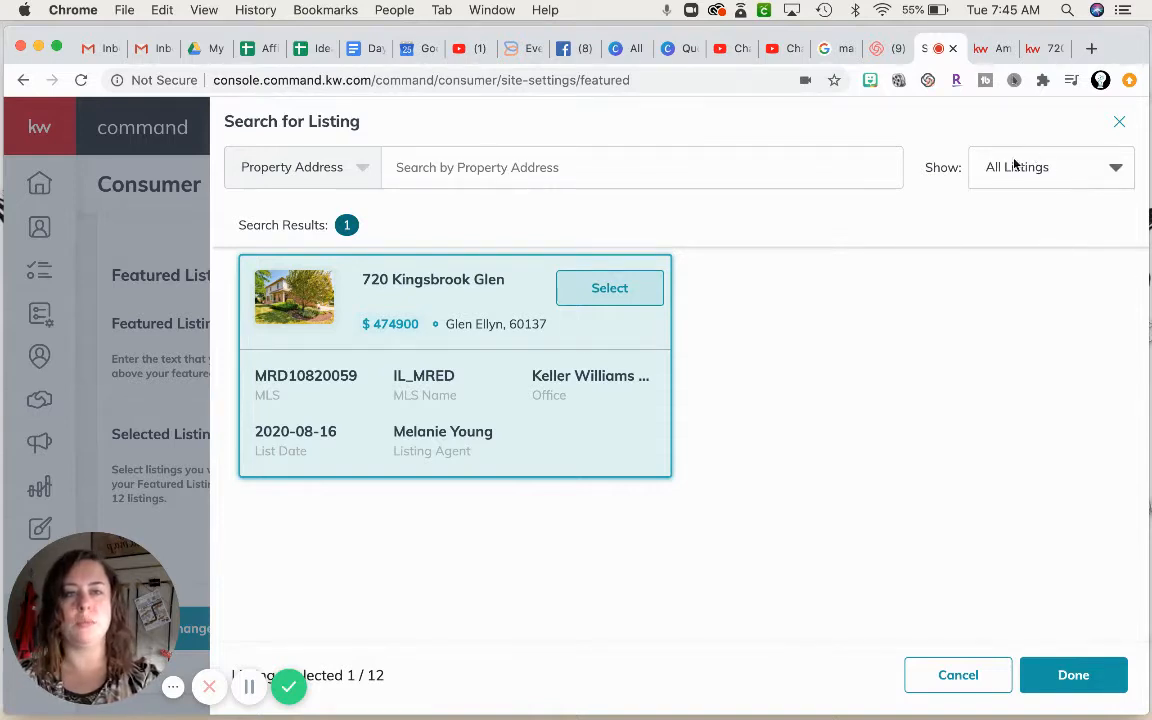
left_click(1060, 170)
left_click(1061, 256)
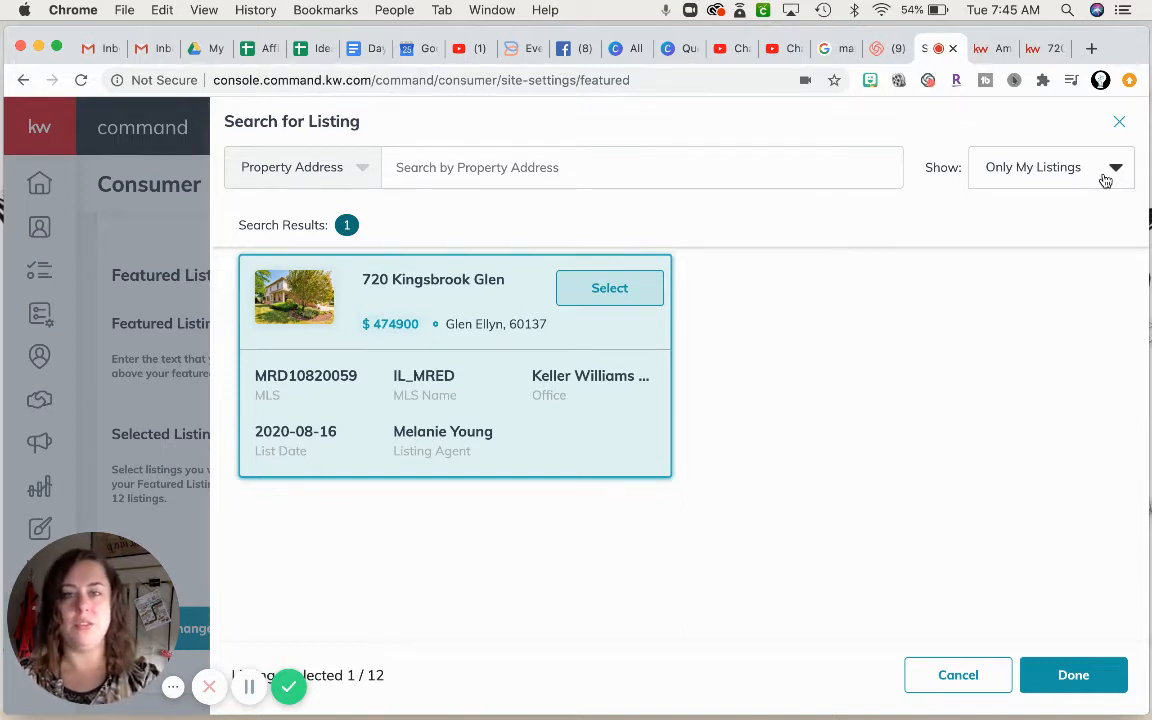
left_click(363, 172)
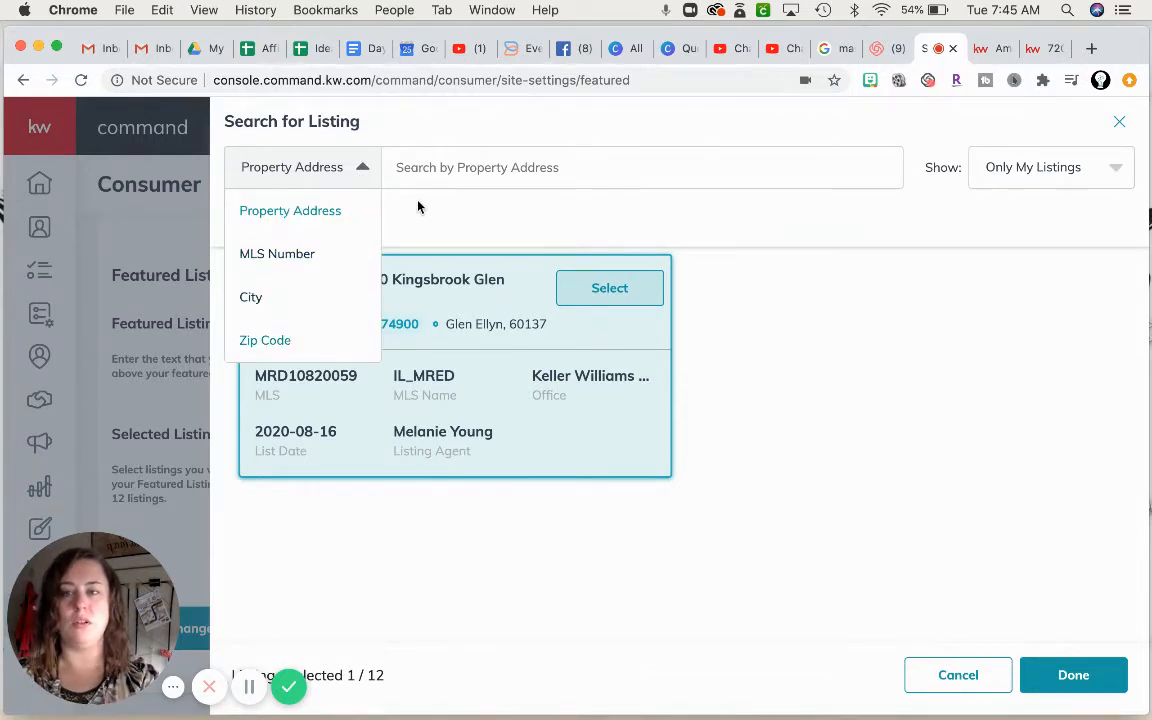
left_click(456, 168)
Step: Include all listings, search by city for "glen ellyn", and look through the results
left_click(1031, 169)
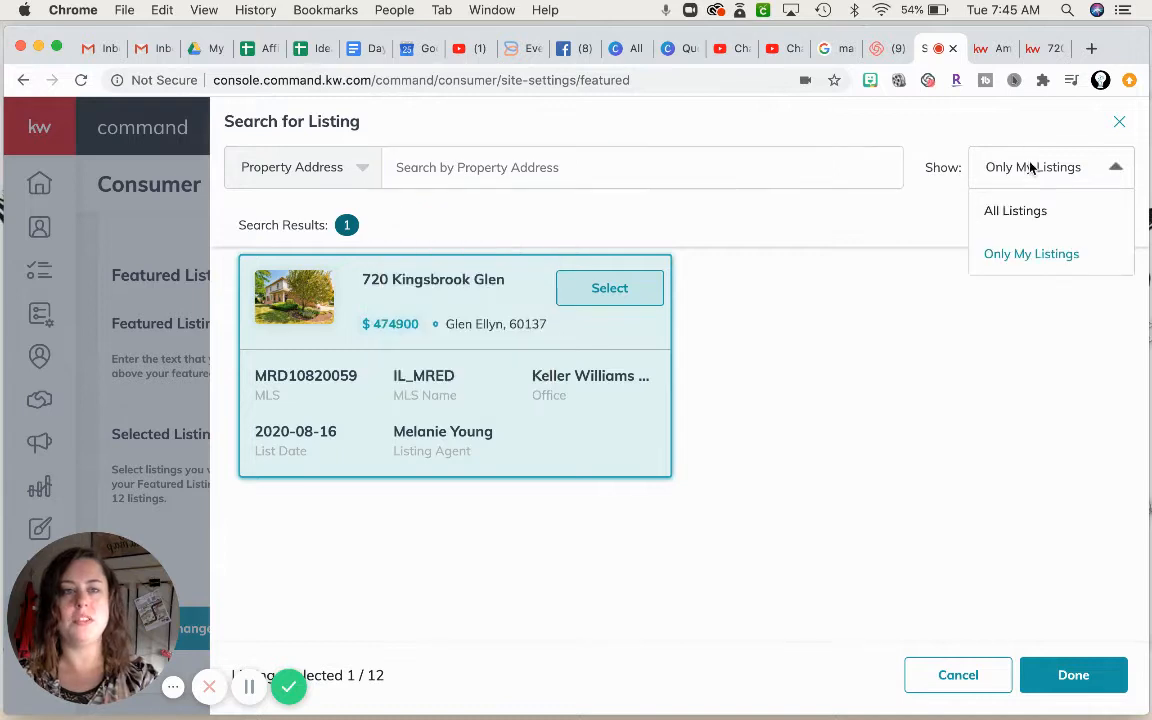
left_click(1030, 214)
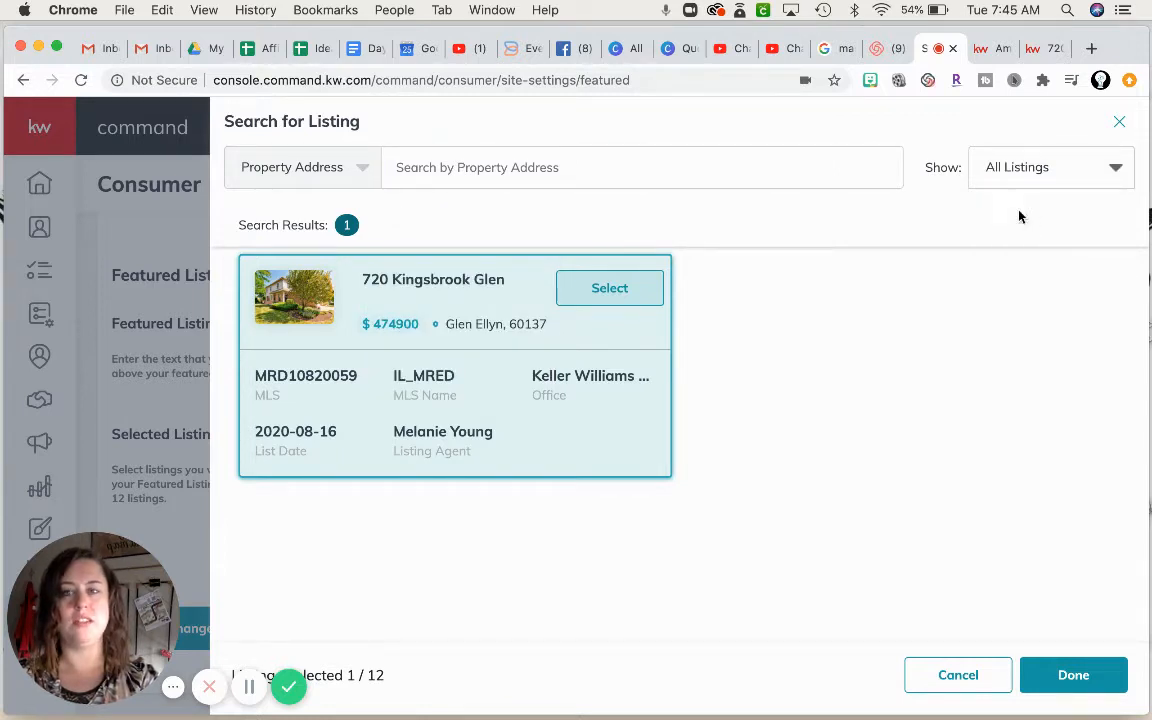
left_click(325, 170)
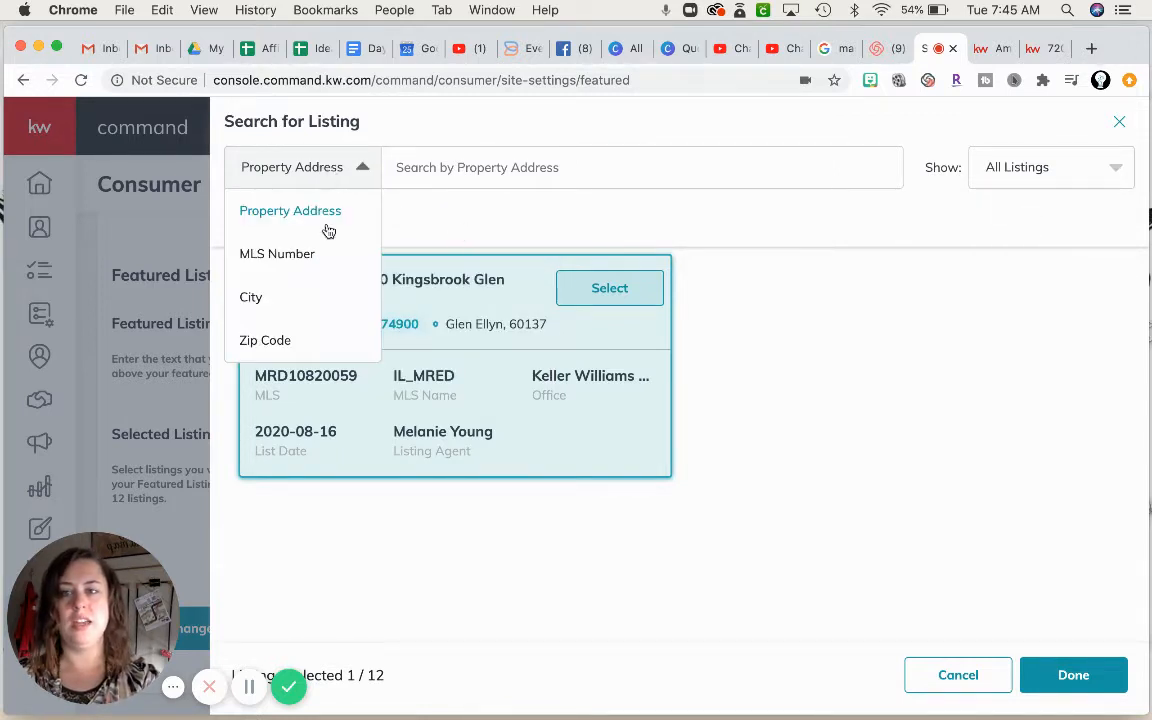
left_click(321, 300)
left_click(466, 160)
type("glen e")
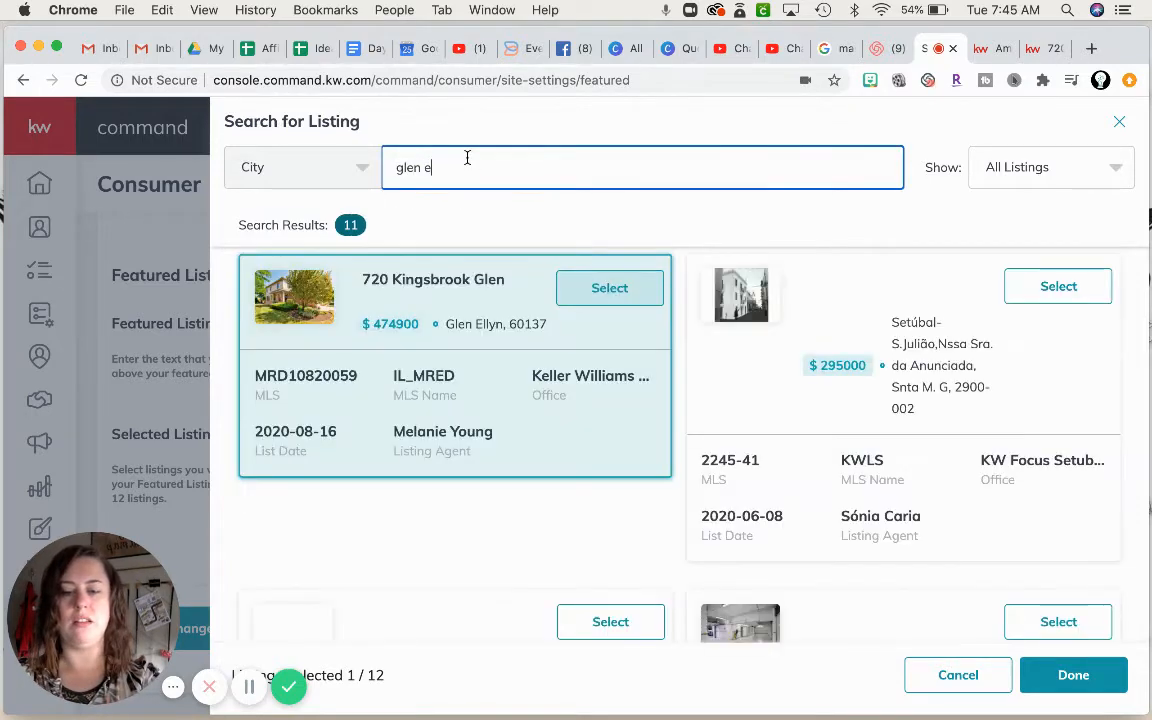
type("llyn")
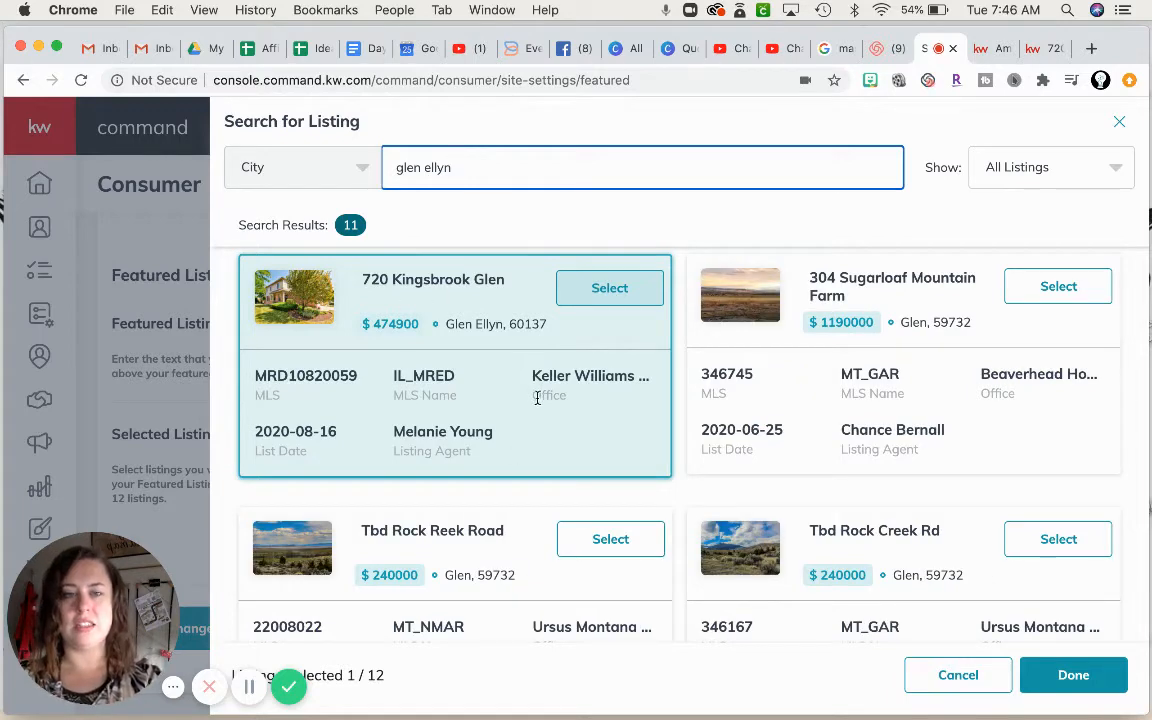
scroll(544, 413, "down", 2)
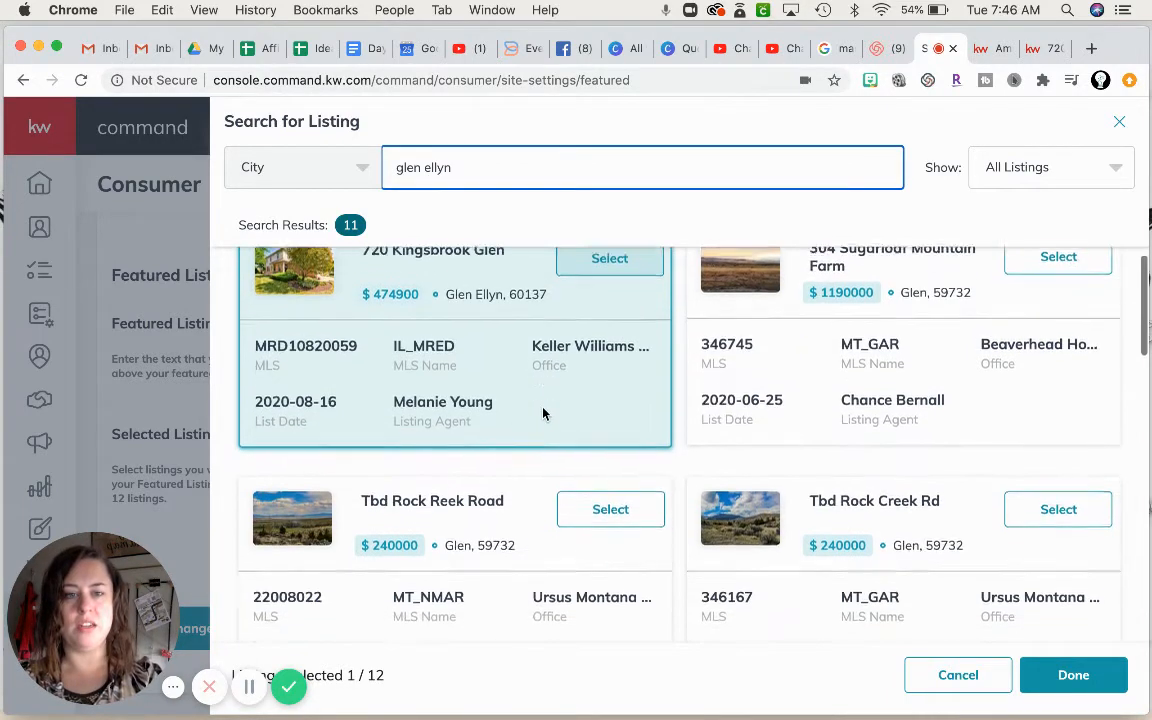
scroll(544, 413, "down", 1)
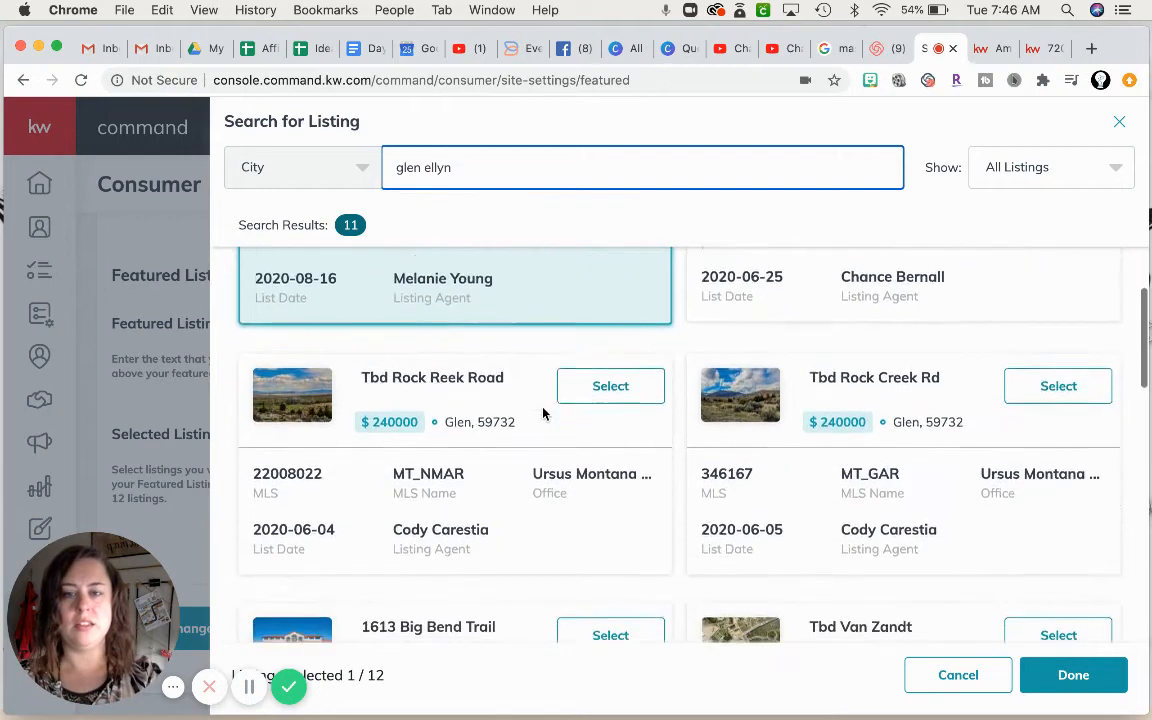
scroll(544, 413, "down", 1)
scroll(544, 413, "up", 4)
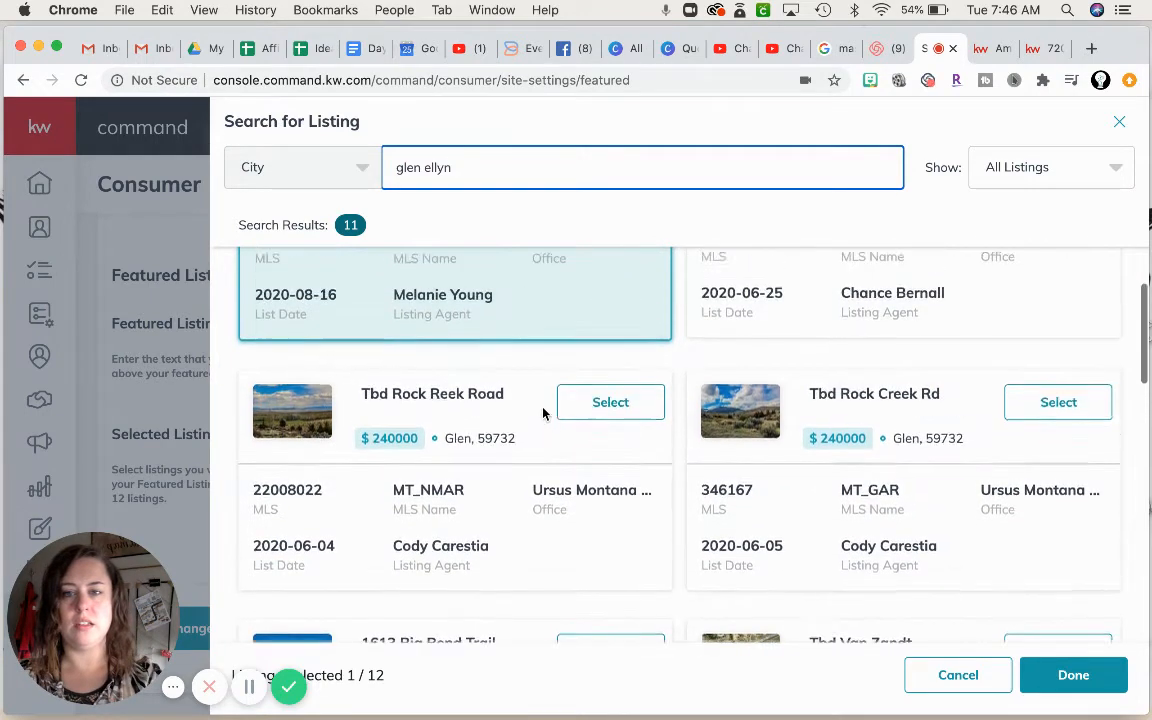
Step: Search all listings by zip code 60137 and look through the matching properties
left_click(360, 184)
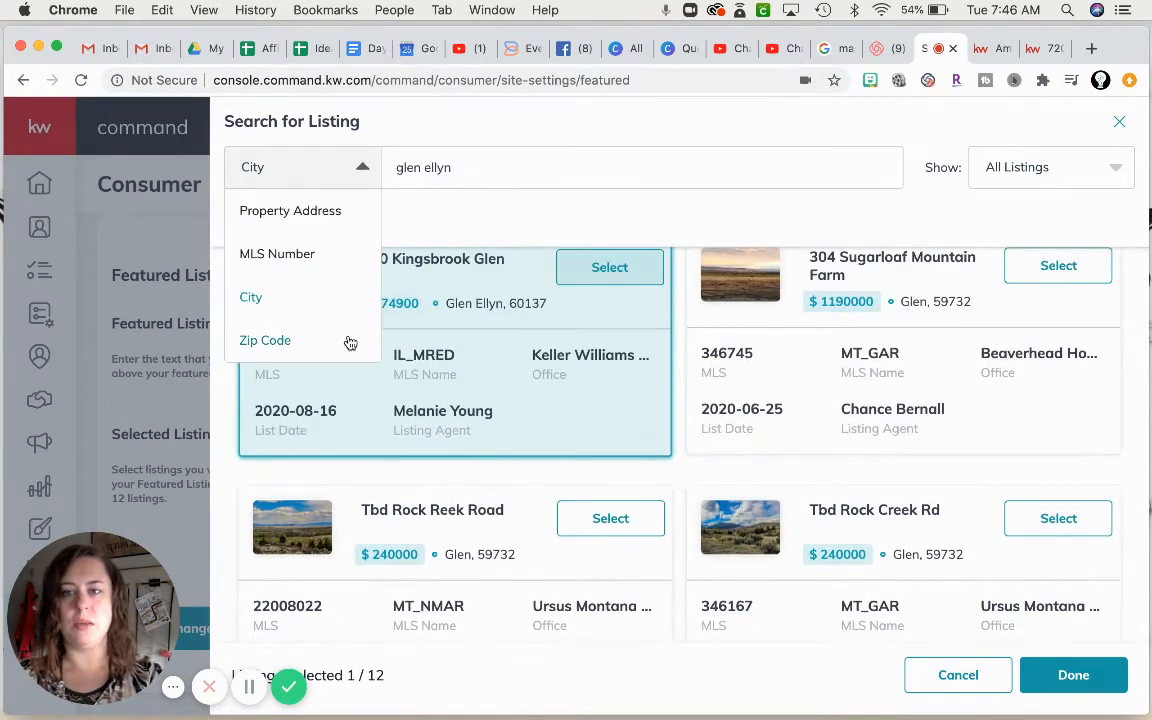
left_click(350, 341)
left_click(476, 167)
type("601")
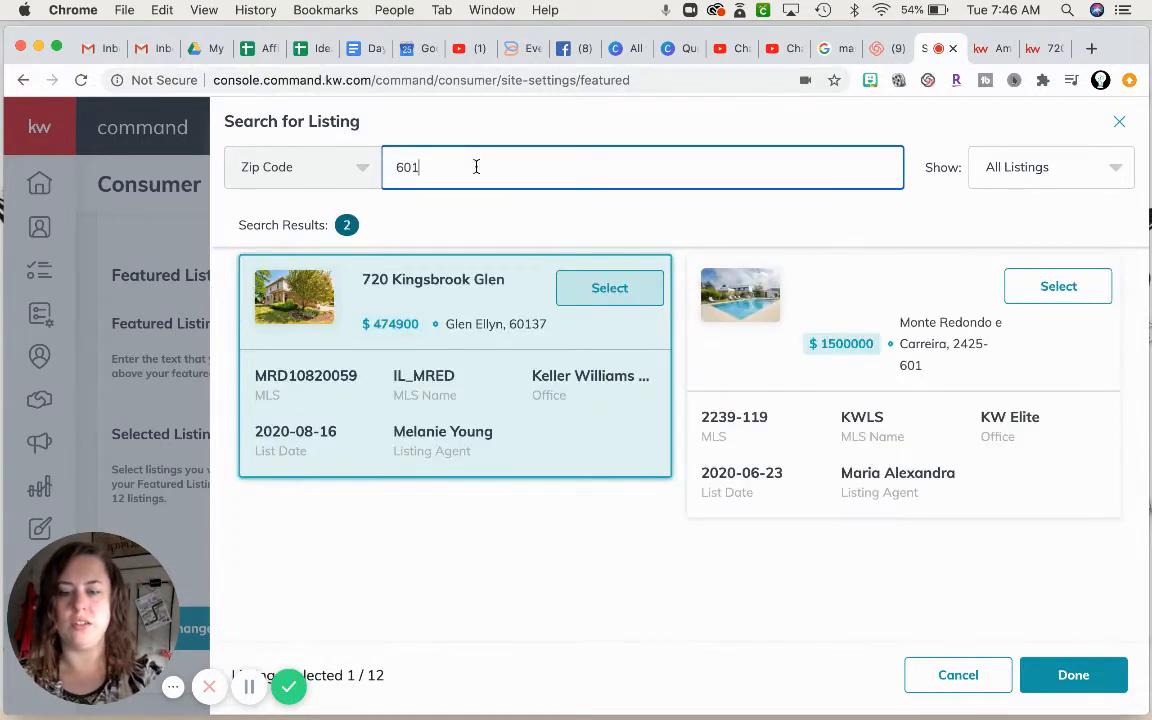
type("37")
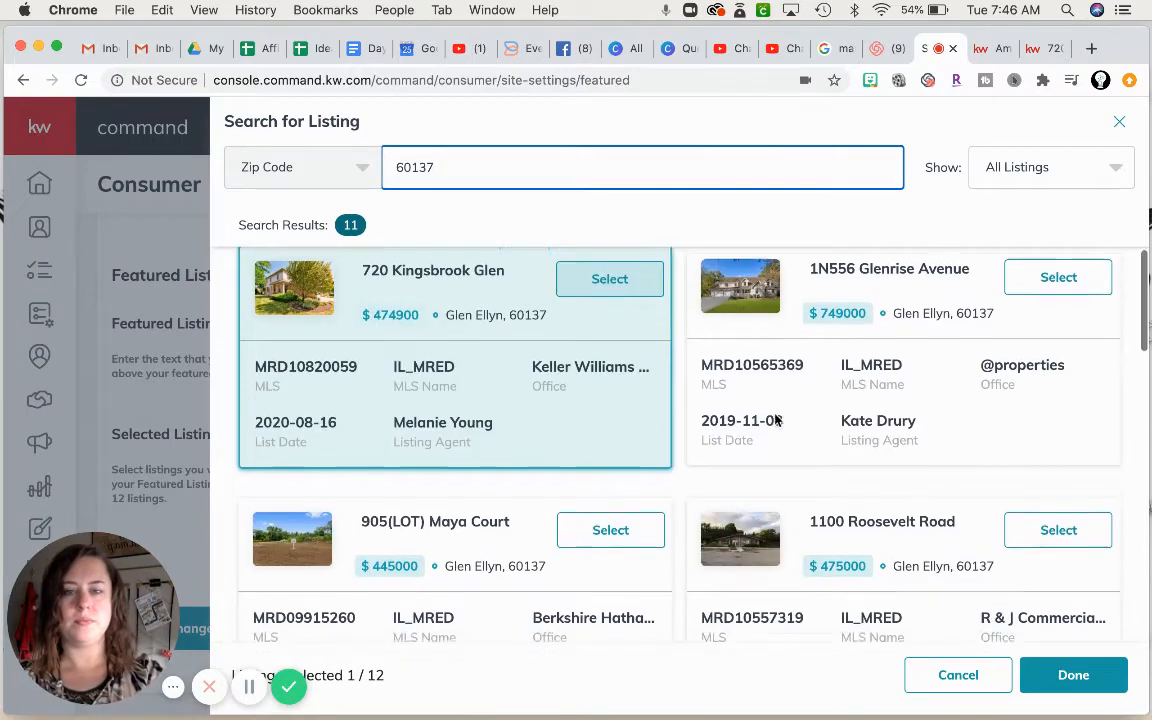
scroll(773, 416, "down", 3)
scroll(773, 416, "down", 5)
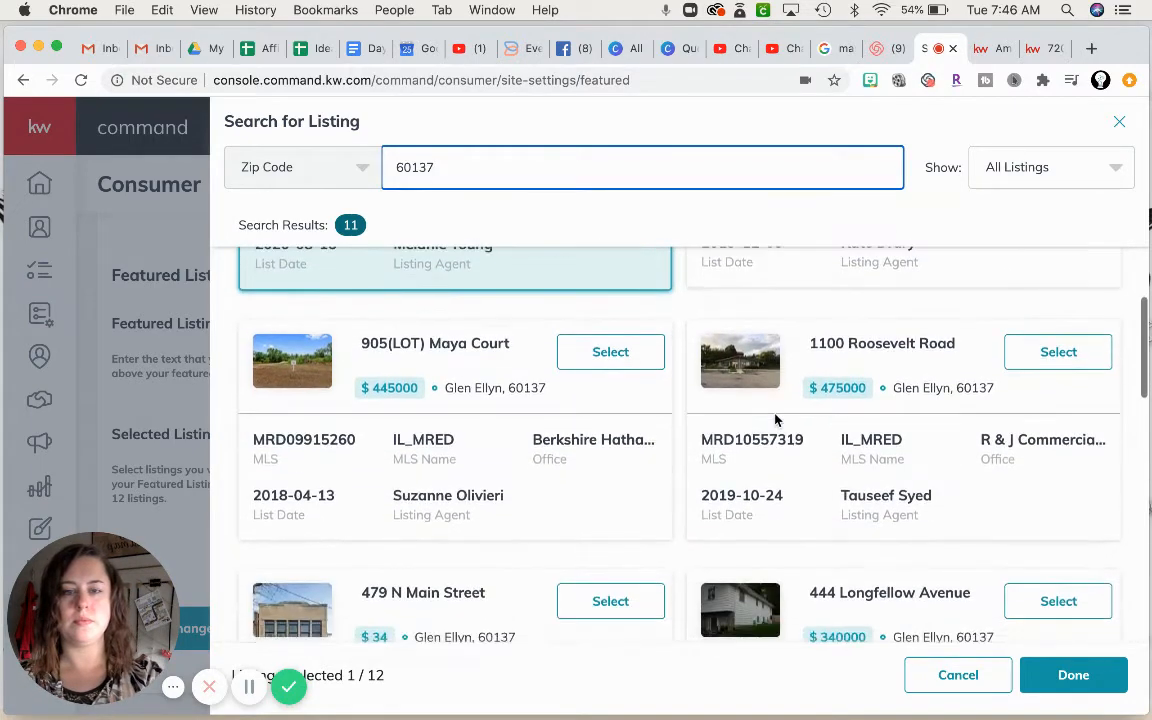
scroll(775, 418, "down", 6)
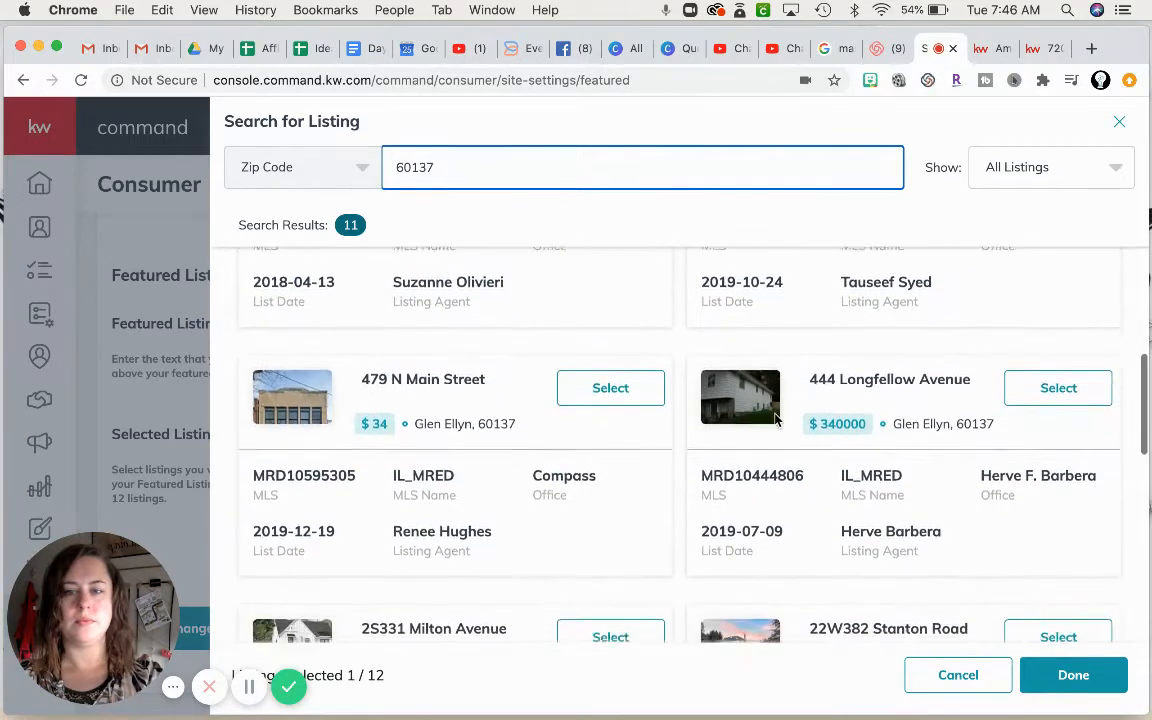
scroll(775, 418, "down", 4)
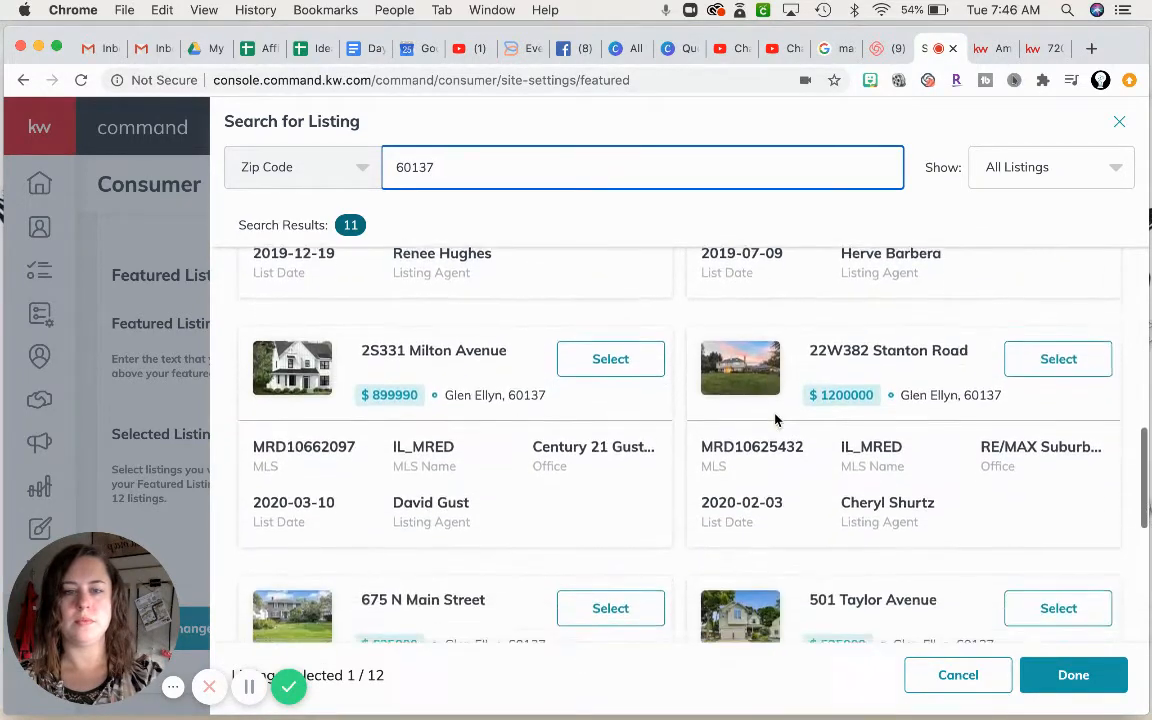
scroll(775, 420, "down", 3)
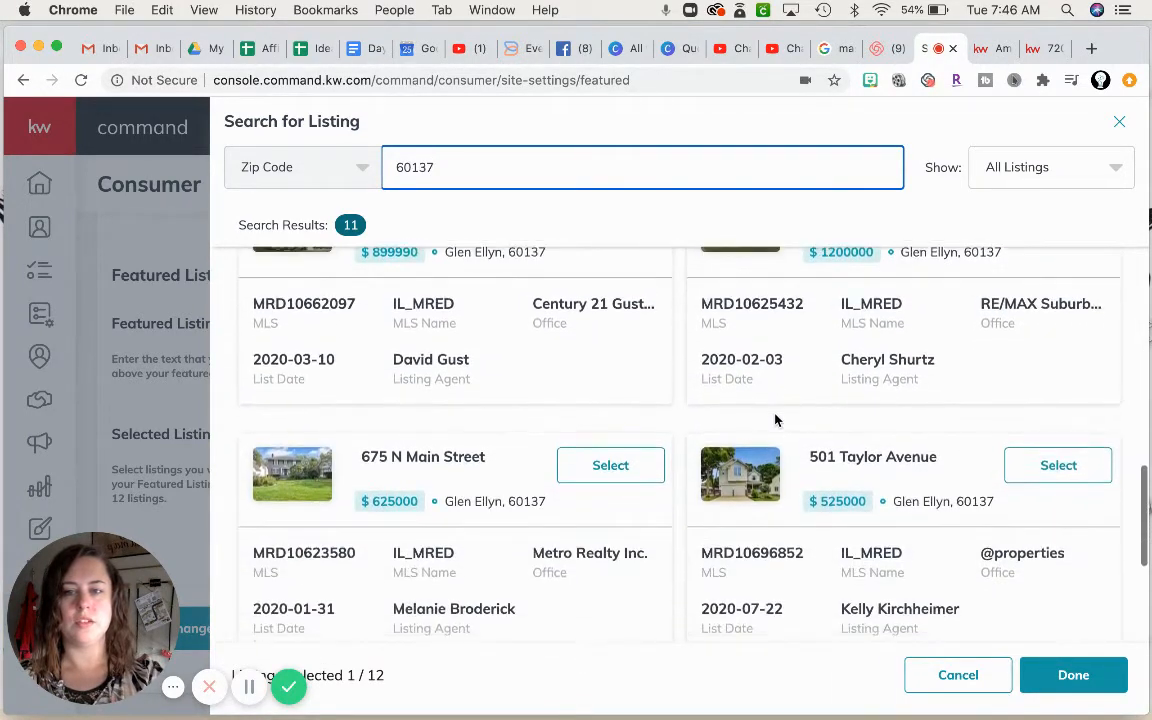
scroll(775, 420, "down", 4)
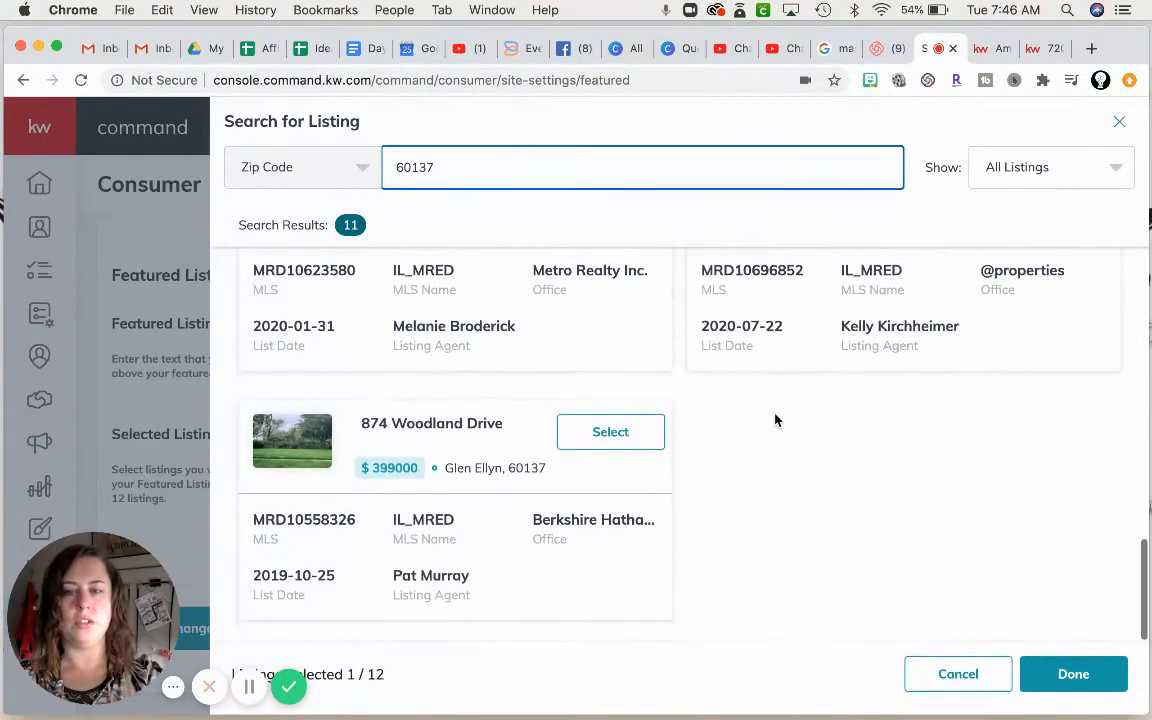
scroll(775, 420, "down", 1)
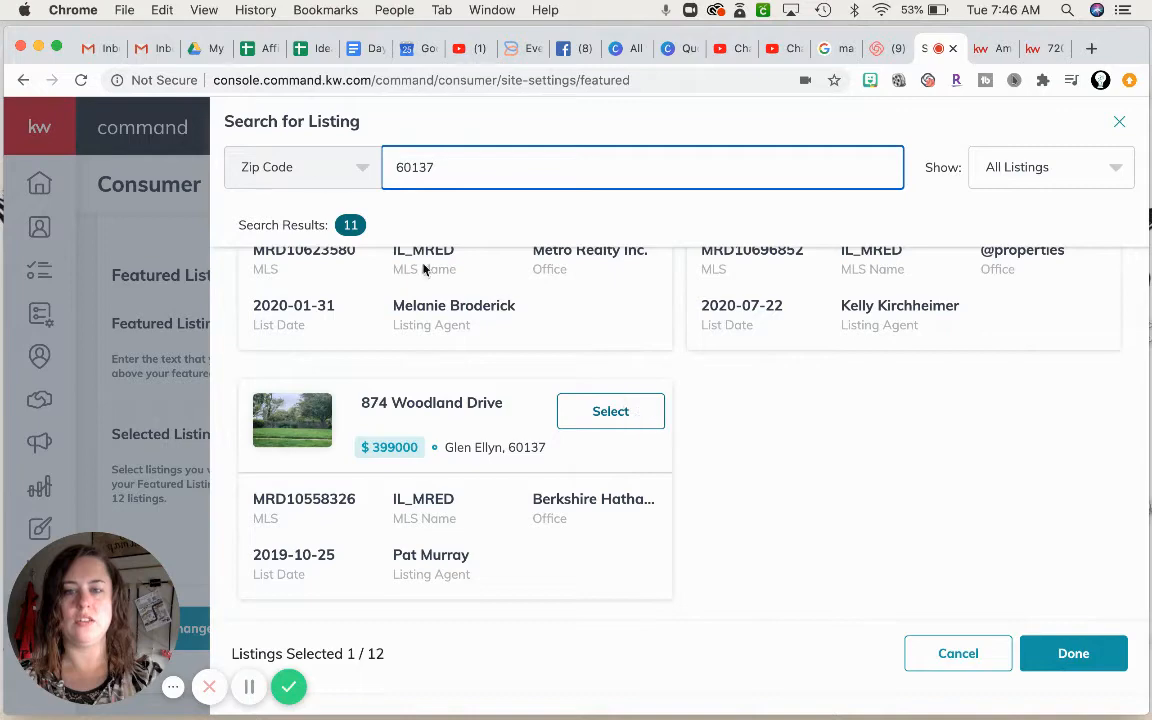
Step: Search all listings by property address for "glen ellyn" and look at the first results
left_click(319, 172)
left_click(321, 210)
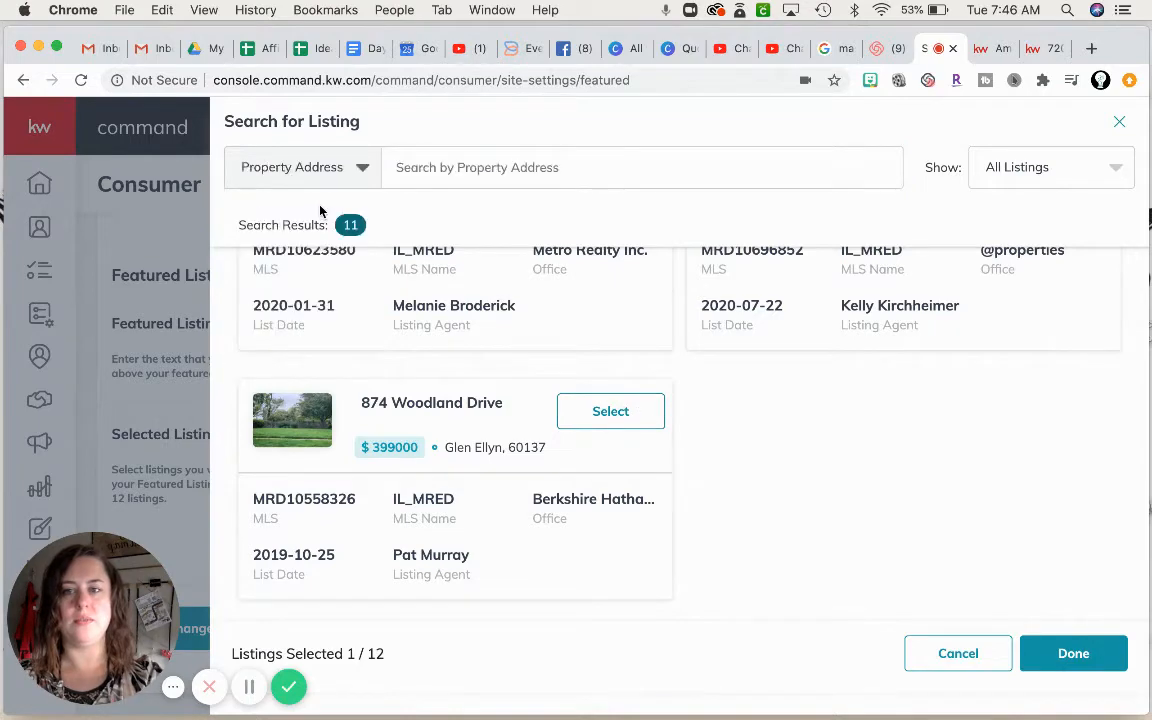
left_click(454, 164)
type("glen ")
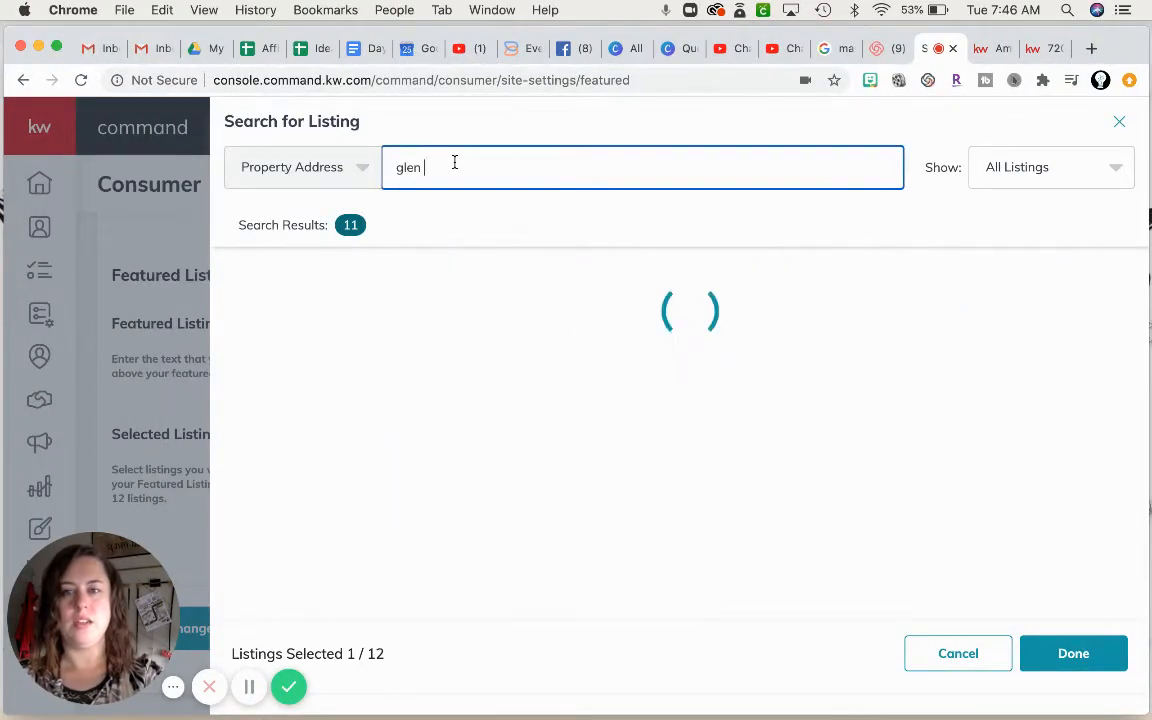
type("e")
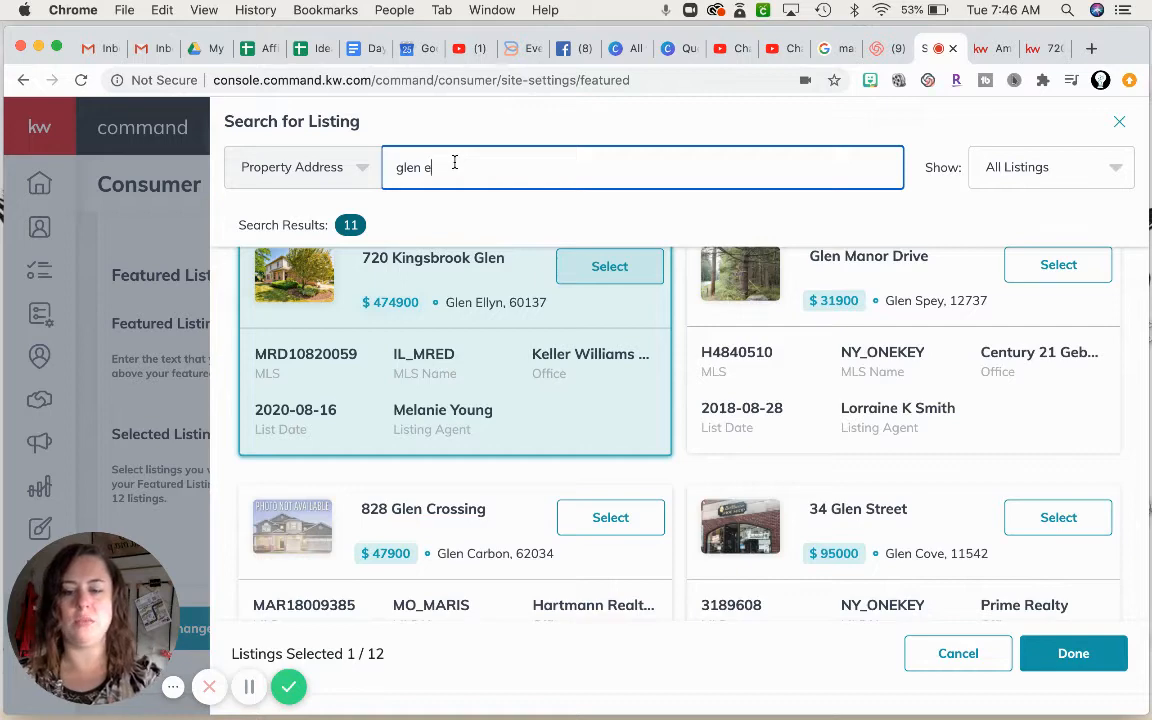
type("llen")
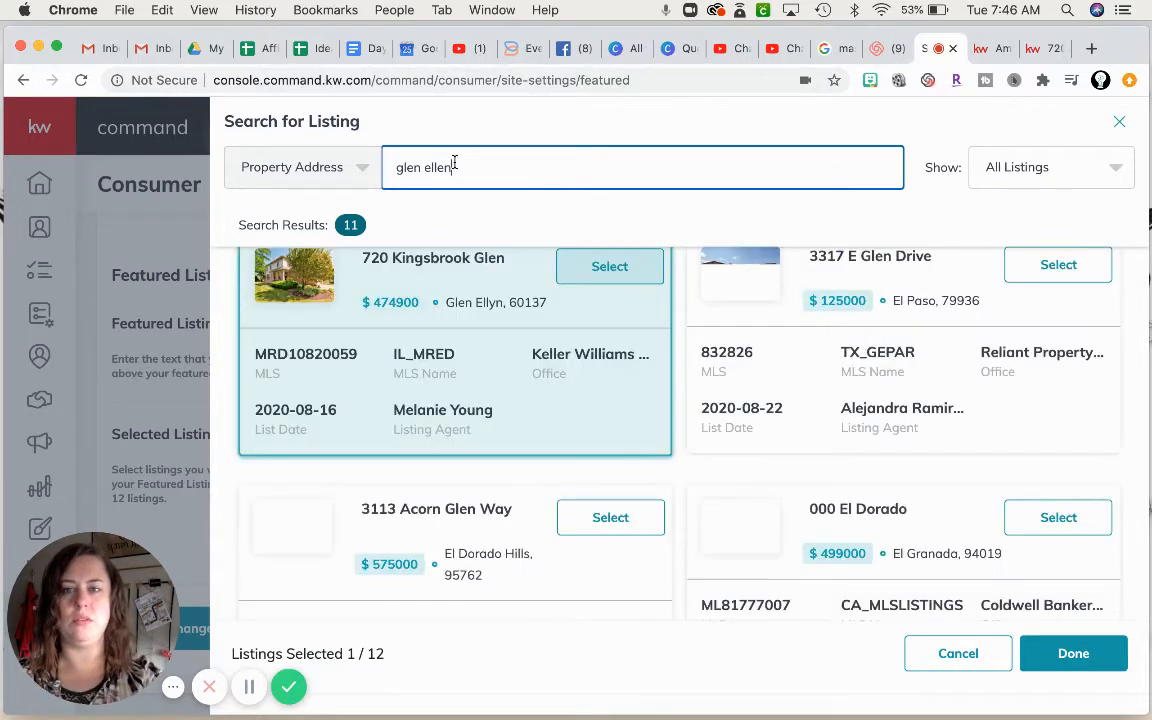
key("BackSpace")
key("BackSpace")
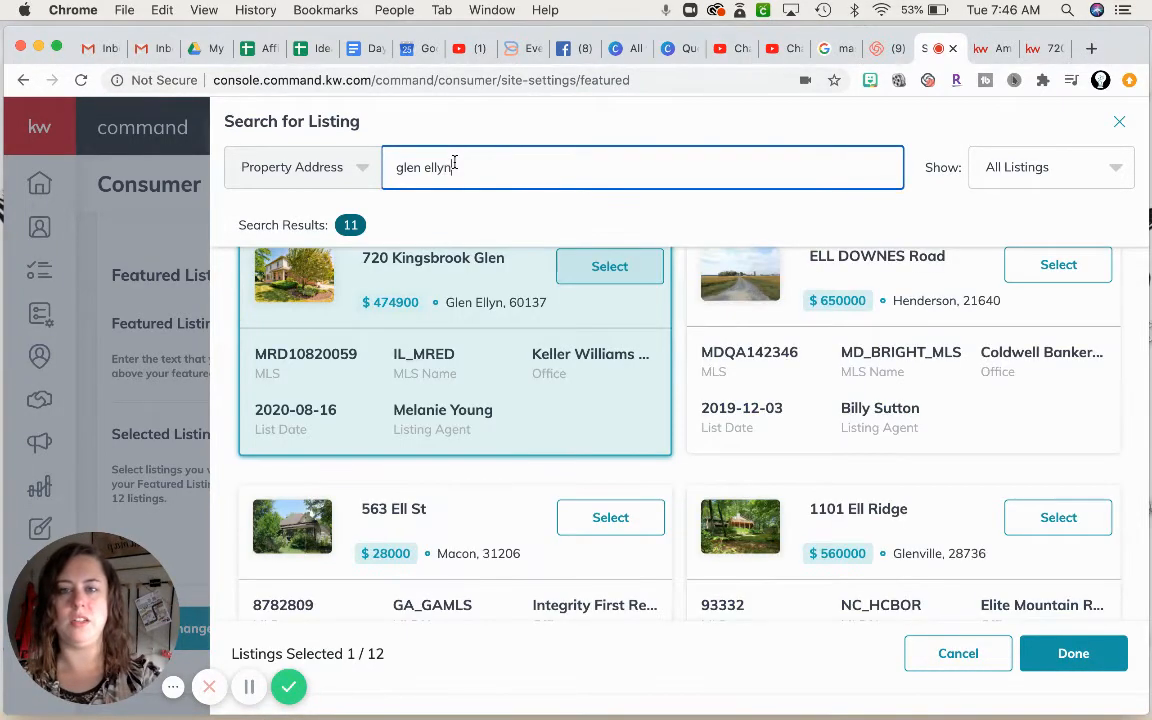
scroll(756, 347, "up", 1)
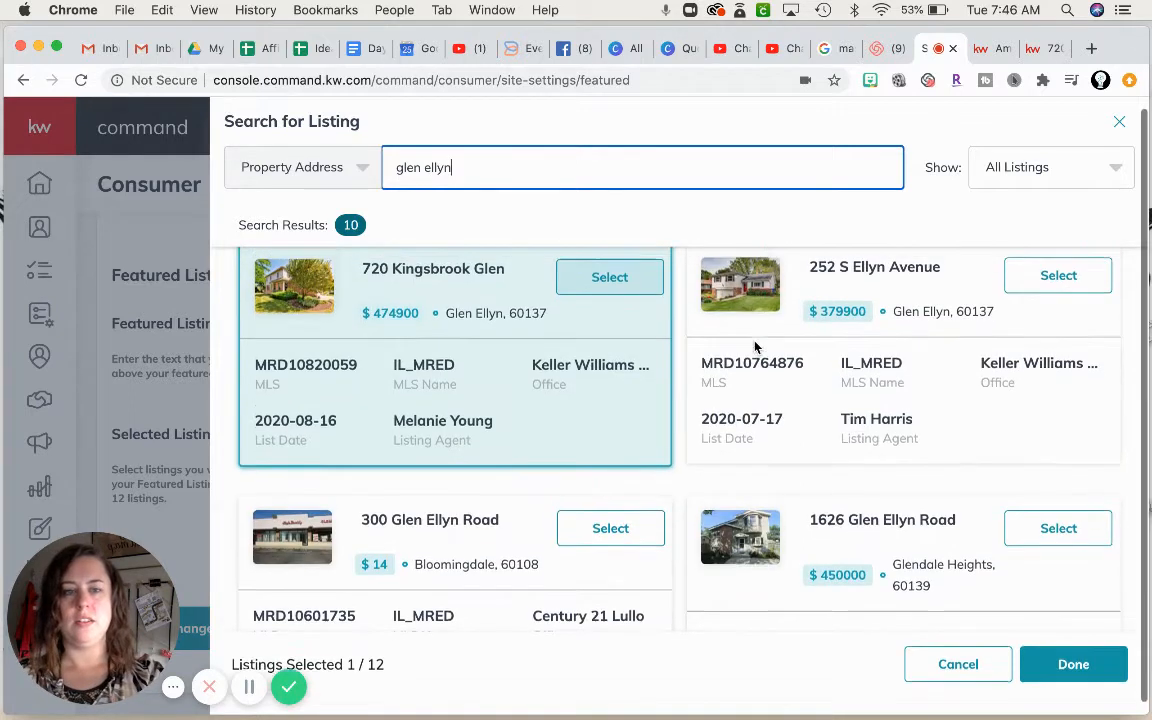
Step: Select the $379,900 S Ellyn Avenue listing in Glen Ellyn and look through the remaining search results
scroll(756, 347, "down", 1)
scroll(756, 347, "up", 1)
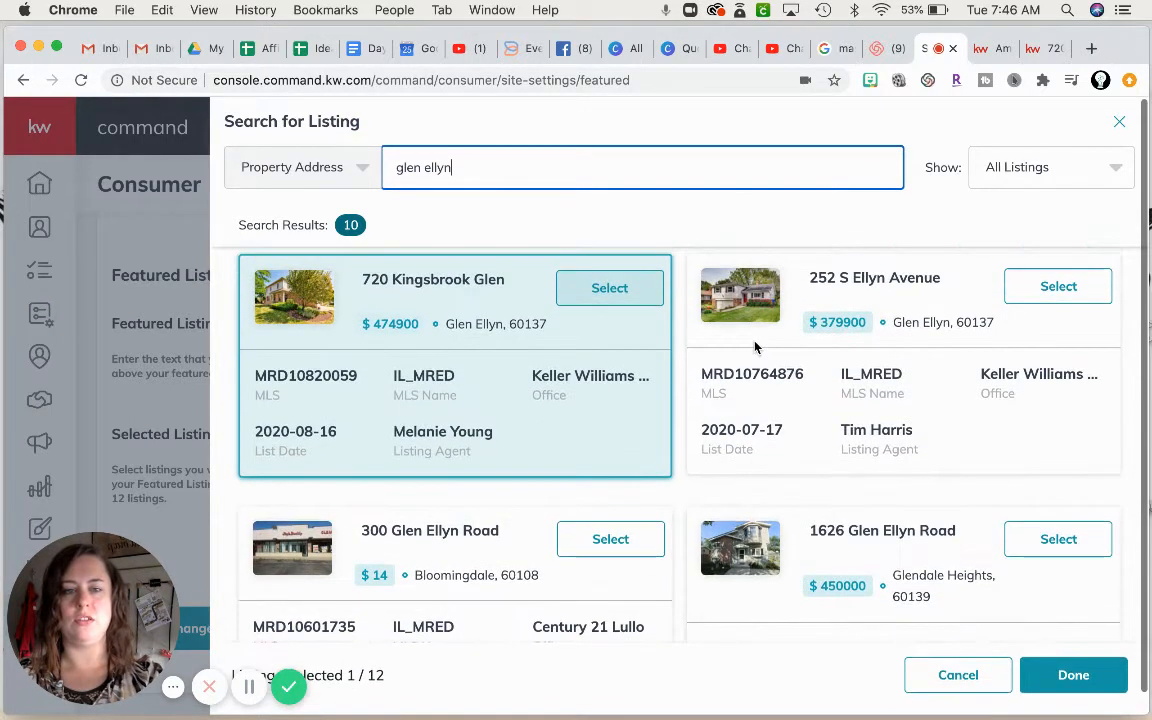
left_click(1058, 288)
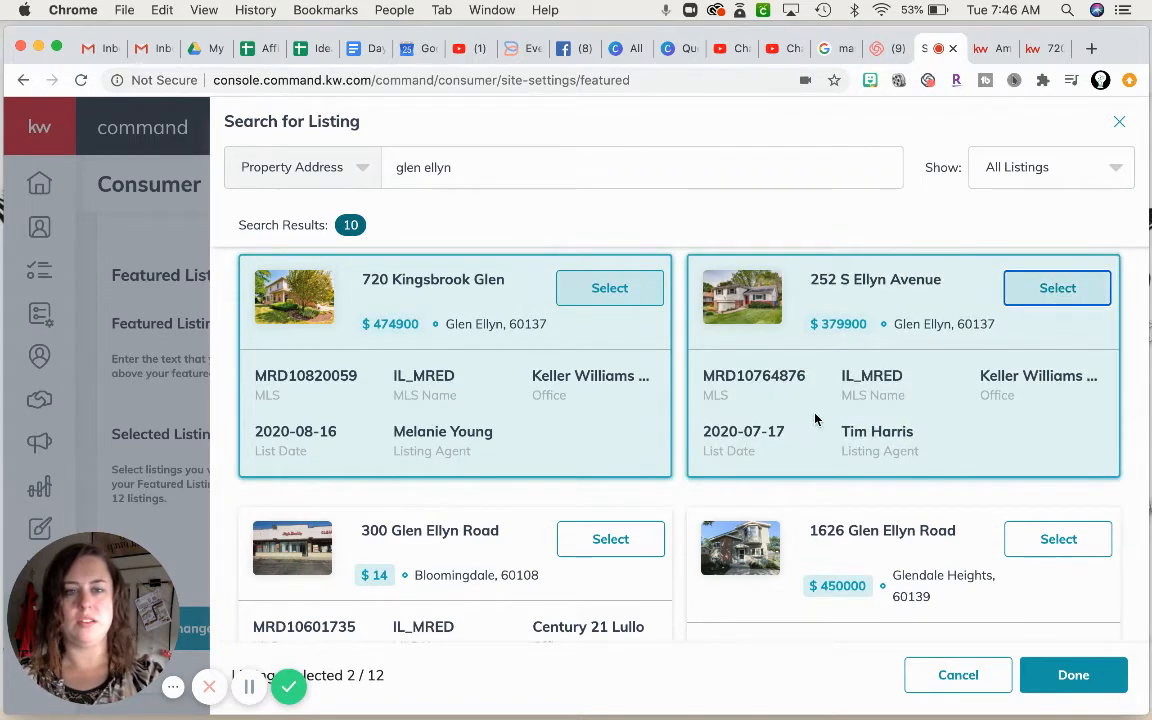
scroll(815, 419, "down", 5)
scroll(815, 405, "down", 12)
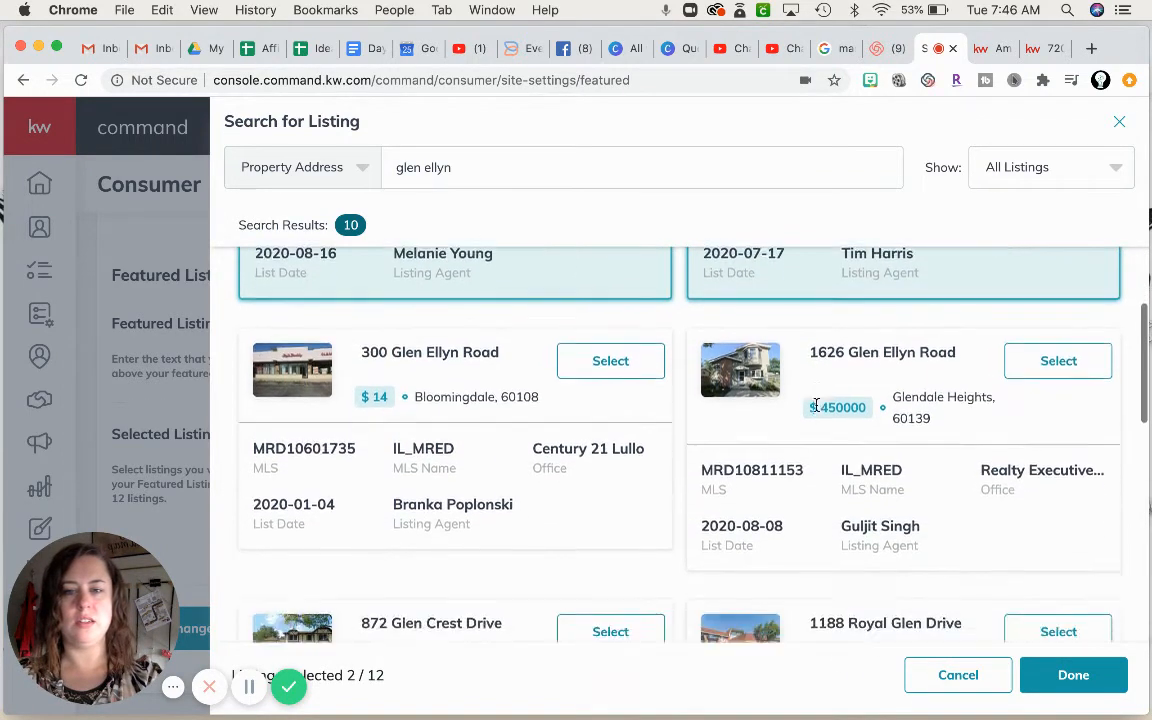
scroll(817, 410, "down", 13)
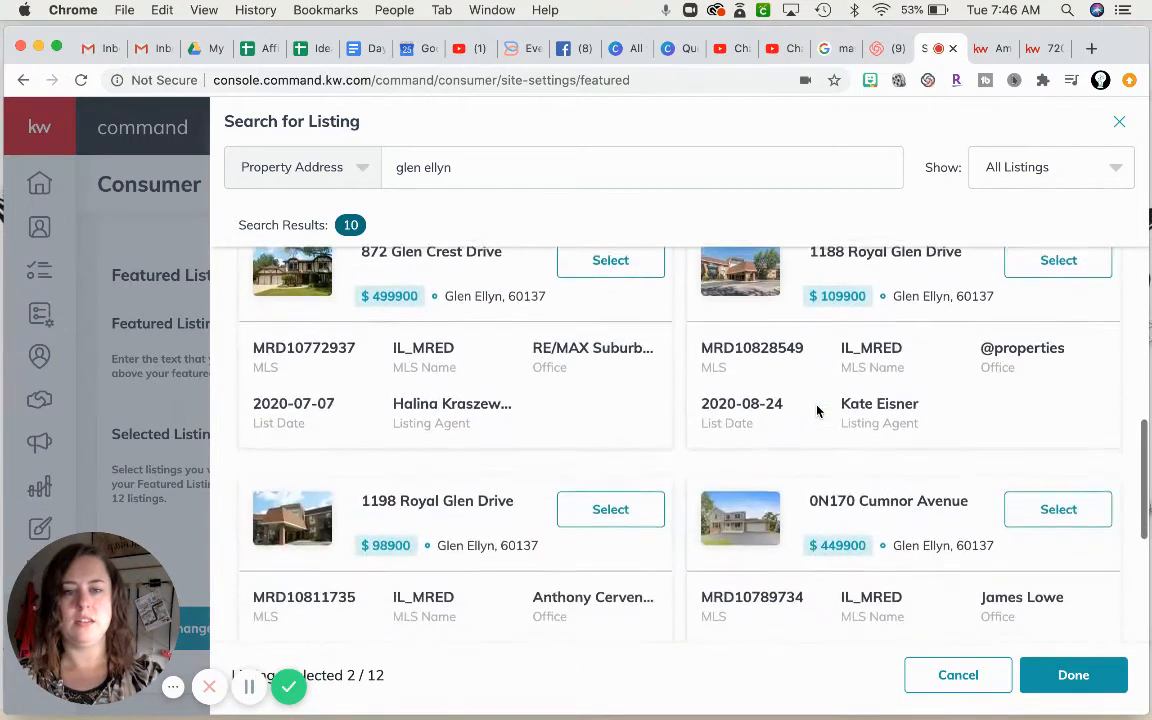
scroll(817, 410, "down", 4)
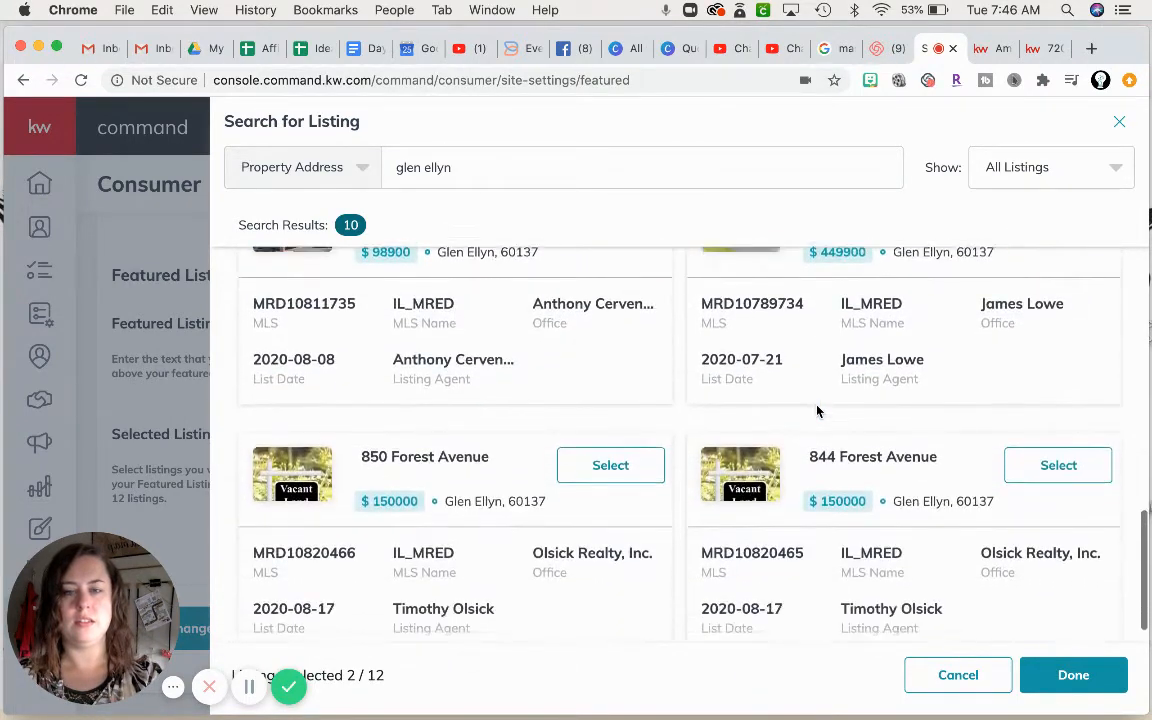
scroll(817, 410, "down", 1)
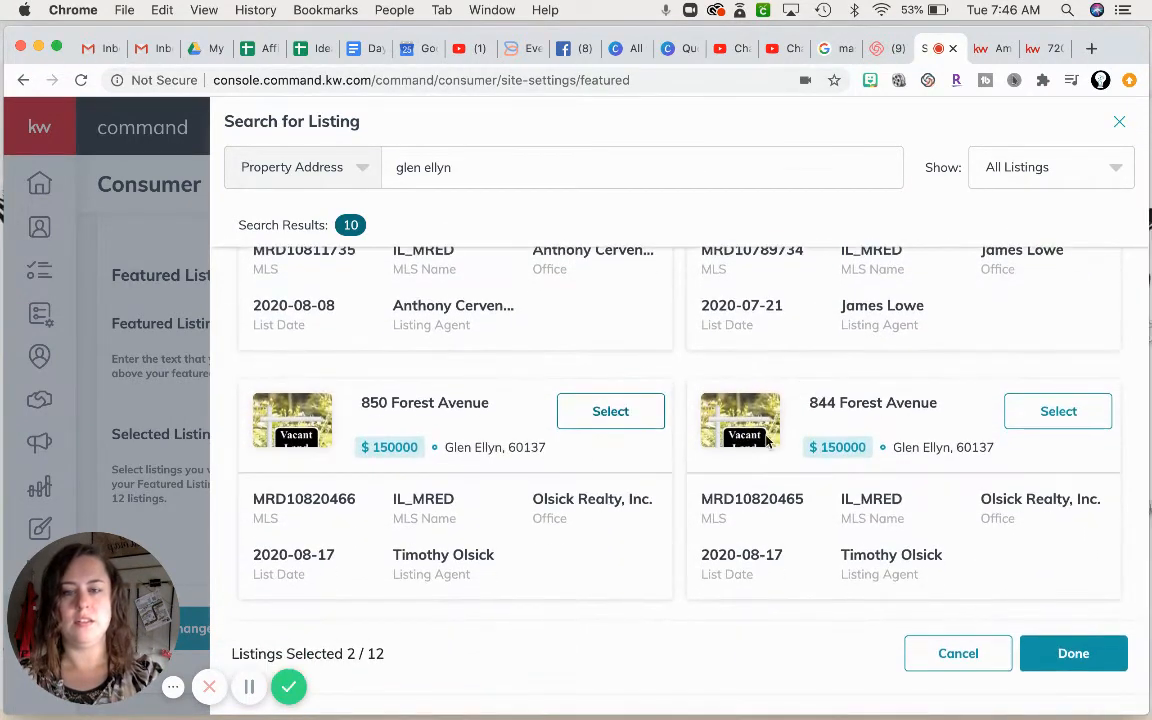
double_click(459, 167)
type("main")
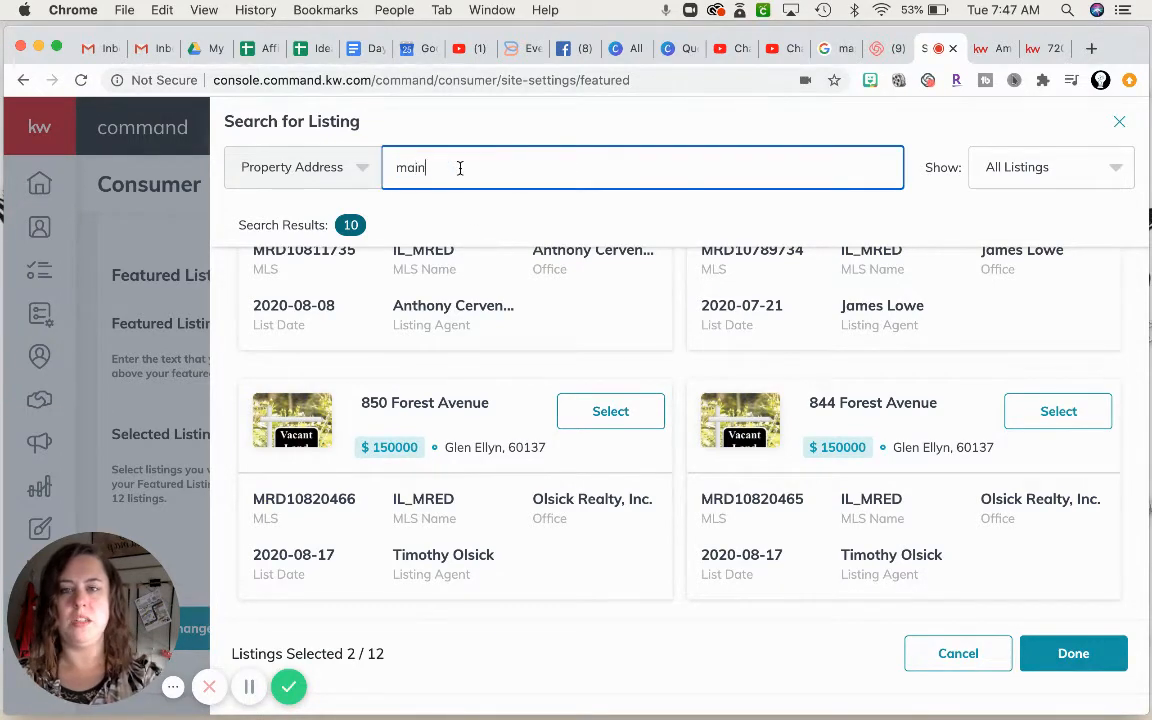
type(" s")
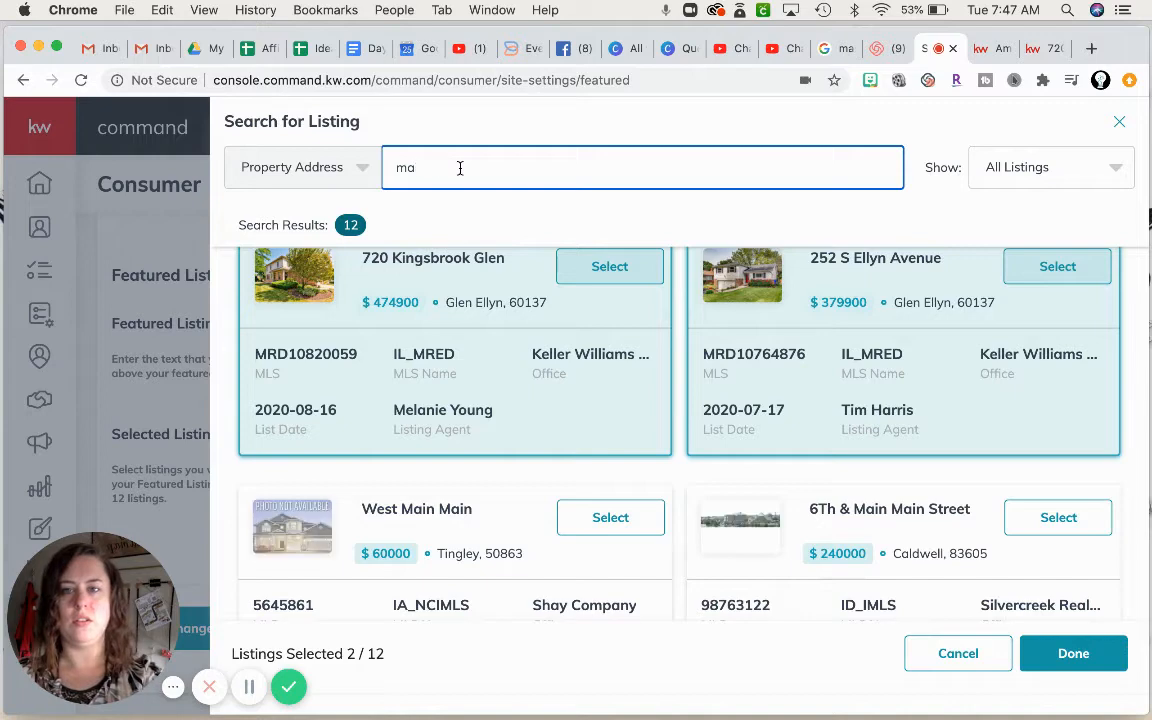
key("BackSpace")
key("BackSpace")
Step: Search all listings by property address for "amy ct" and look through the matching properties
type("am")
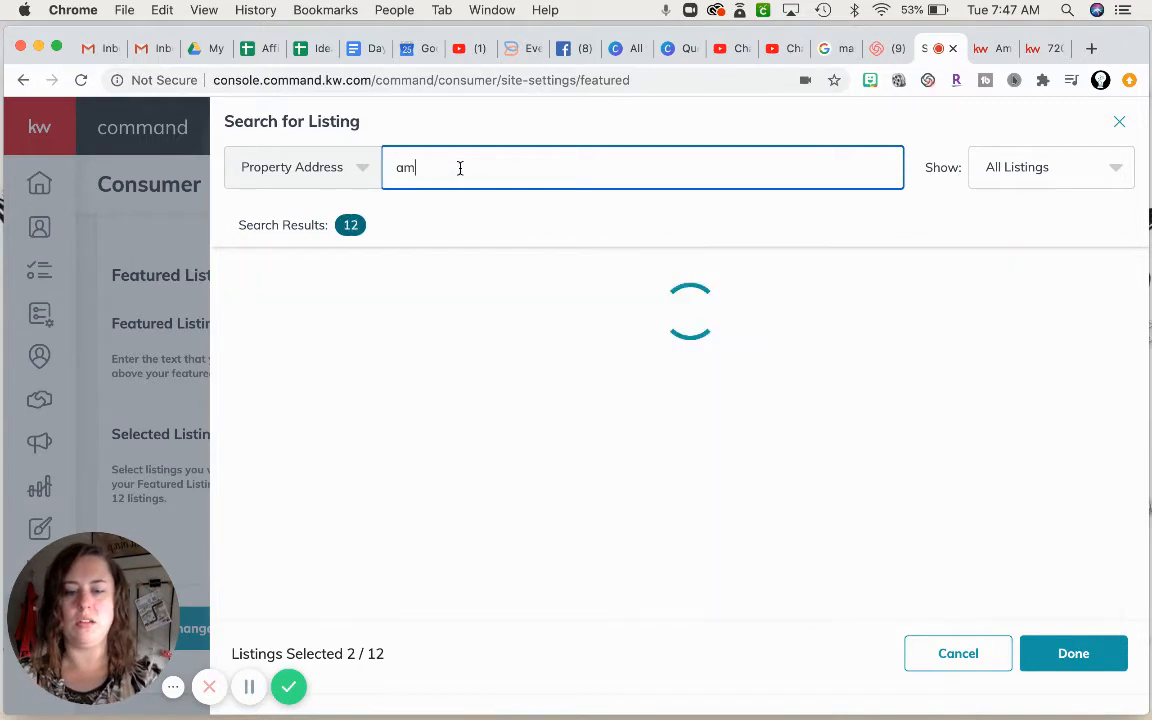
type("y ct")
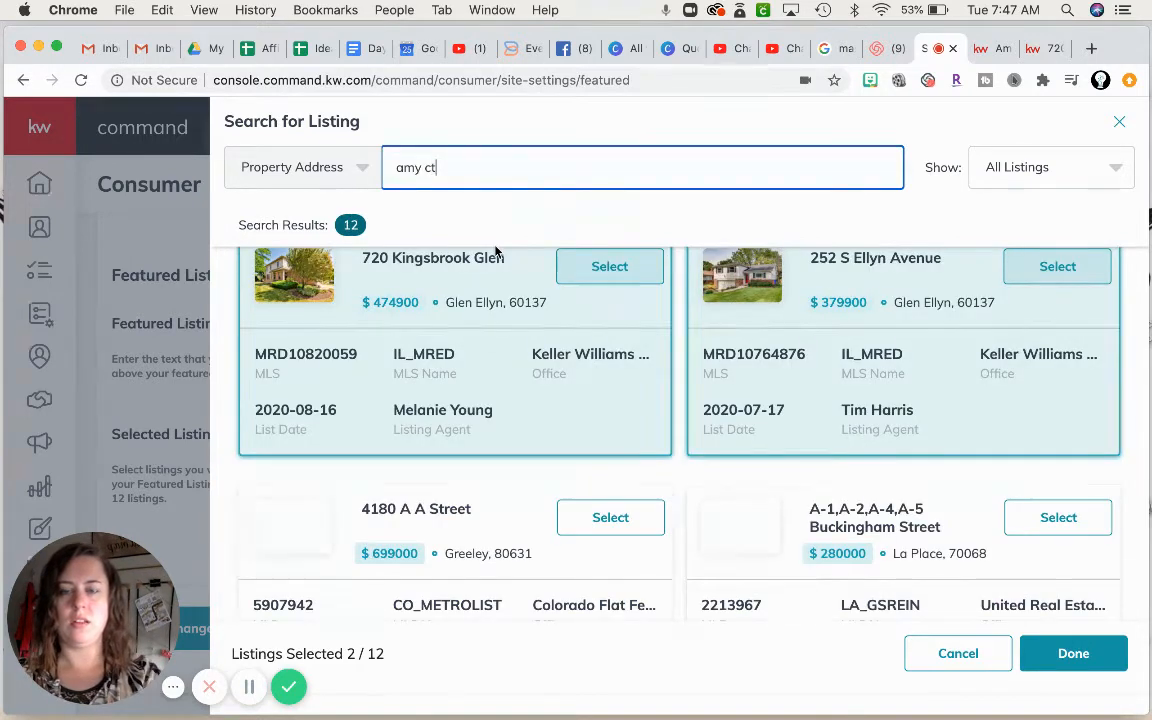
scroll(507, 303, "down", 2)
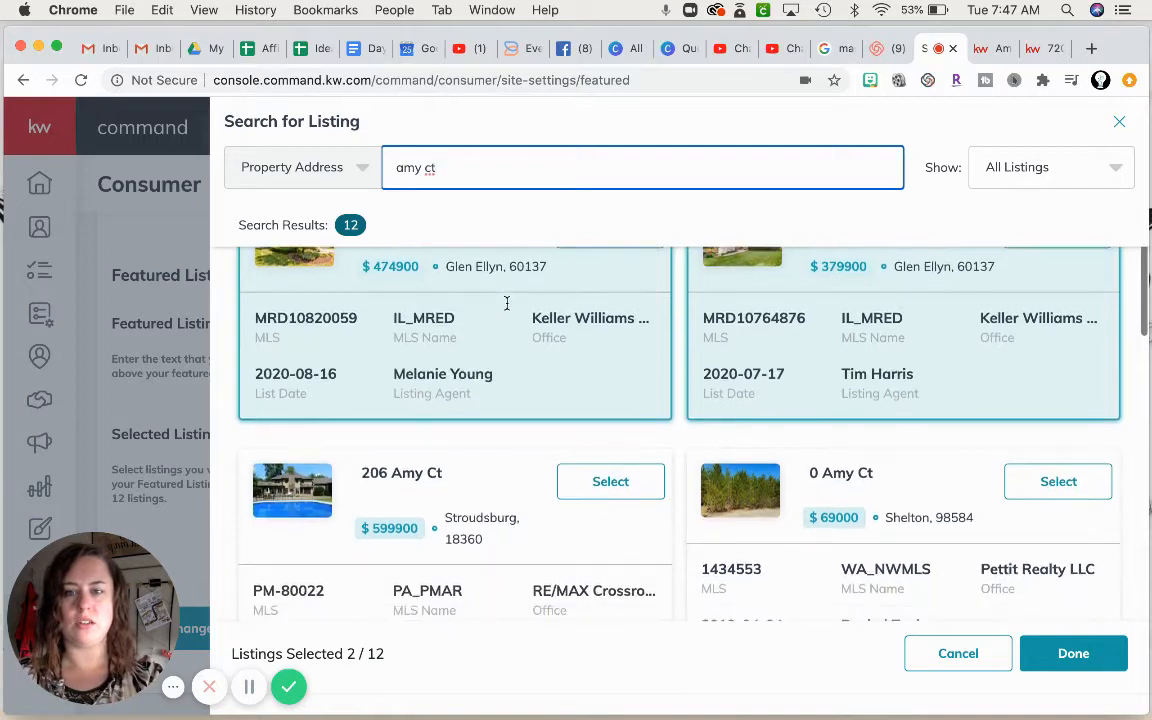
scroll(507, 303, "down", 4)
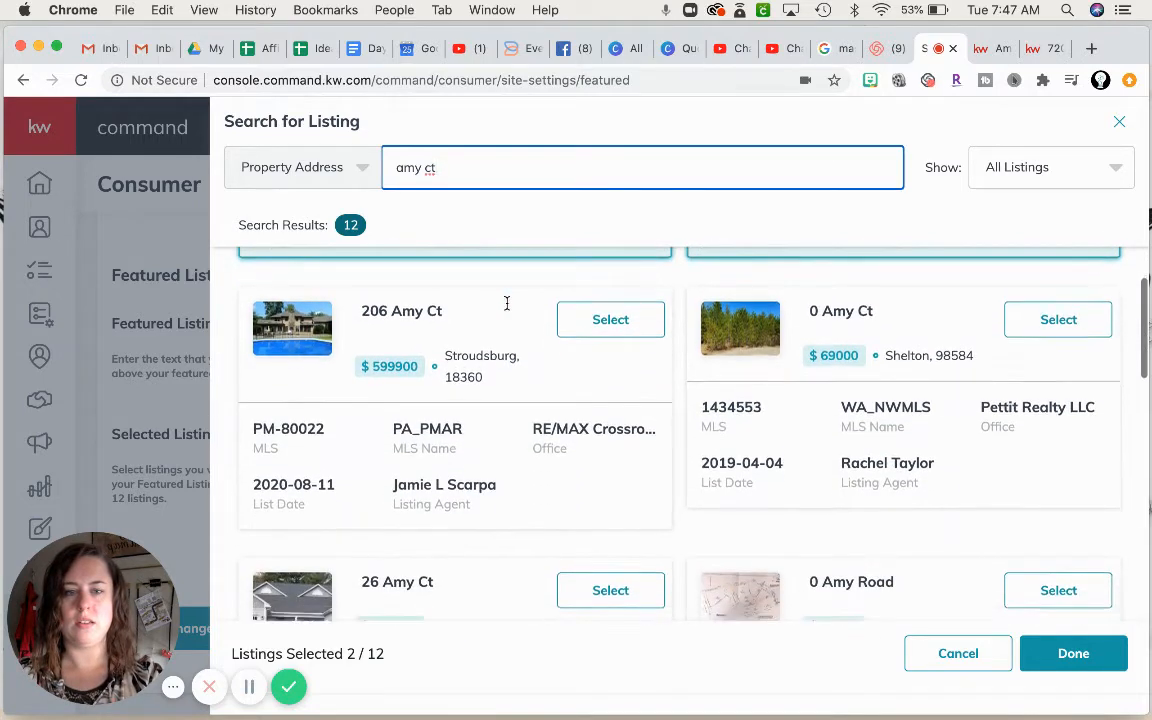
scroll(507, 303, "down", 6)
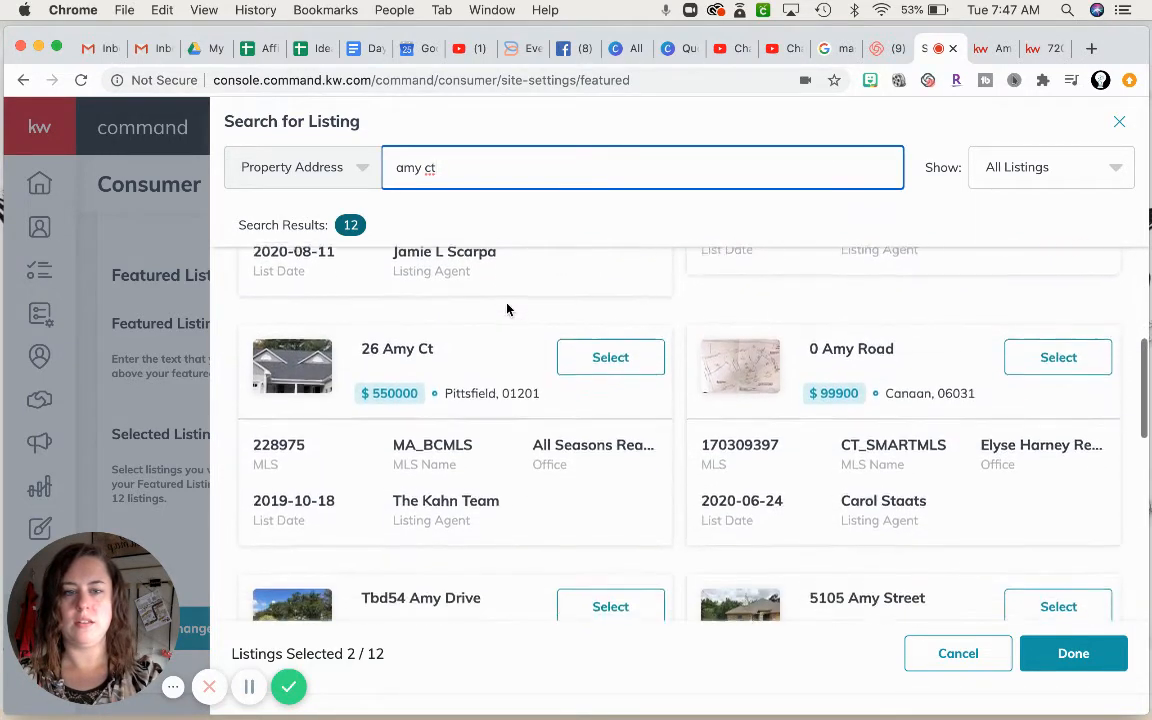
scroll(507, 309, "down", 6)
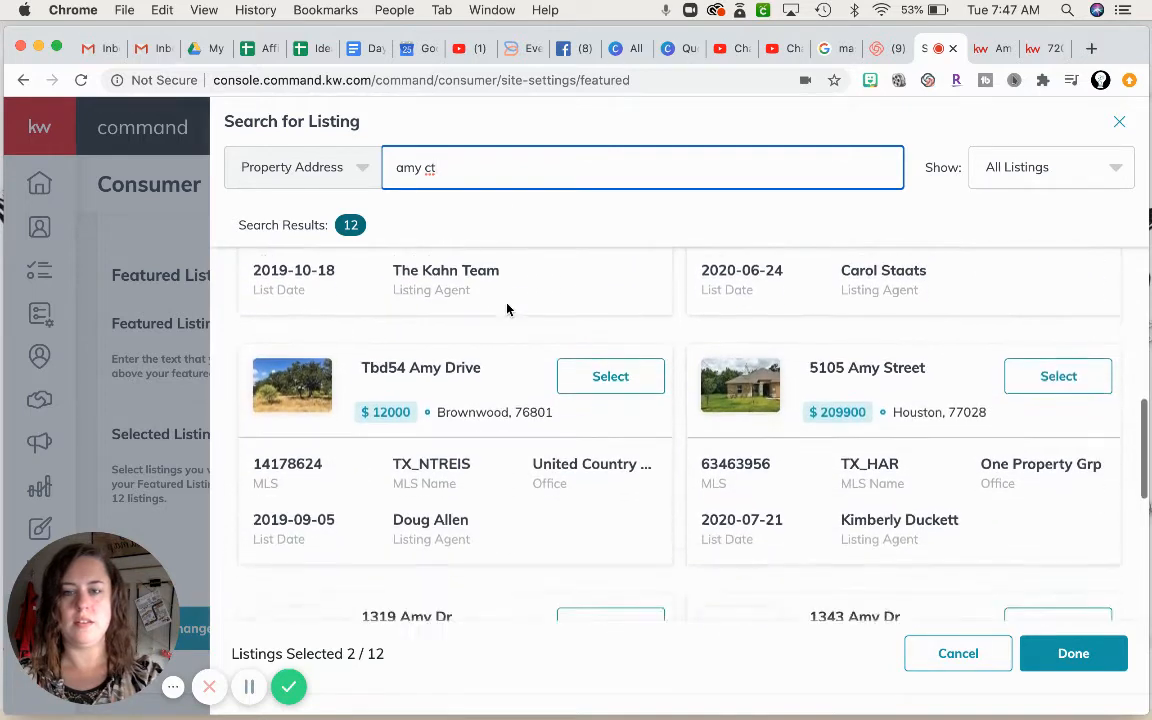
scroll(507, 309, "down", 6)
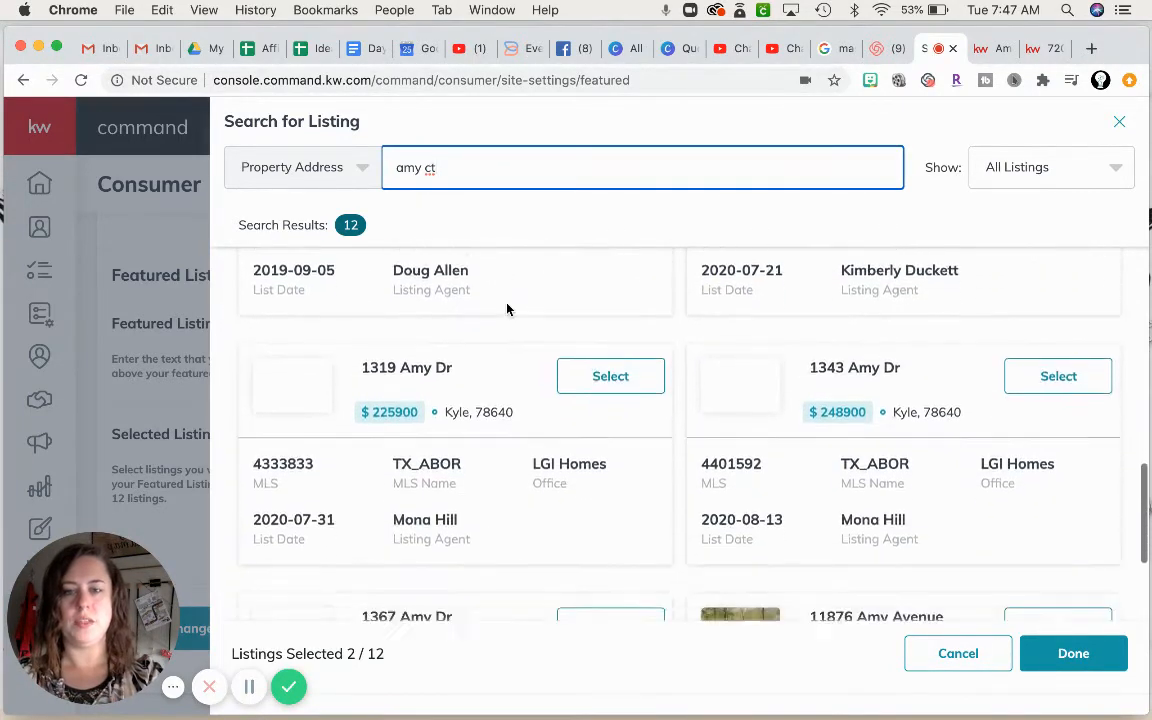
scroll(507, 309, "down", 4)
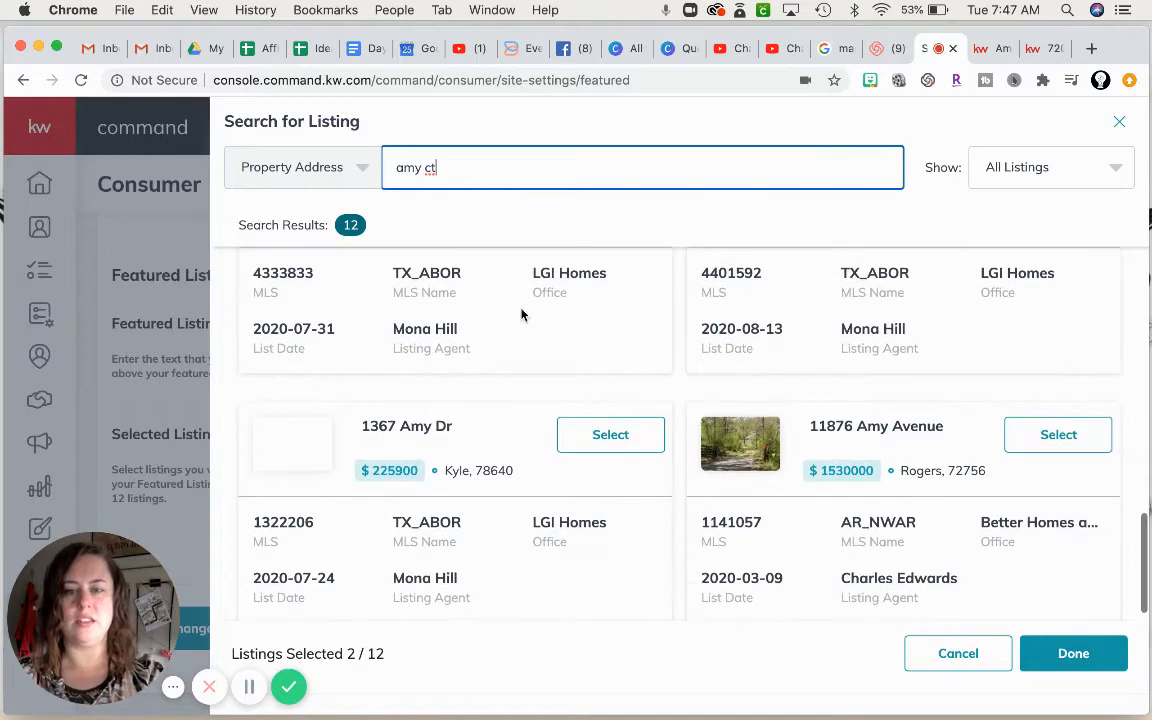
Step: Add both $225,900 Amy Dr homes, the $12,000 Amy Drive lot, and the $550,000 and $599,900 Amy Ct homes to the selected listings
left_click(630, 437)
scroll(632, 437, "up", 5)
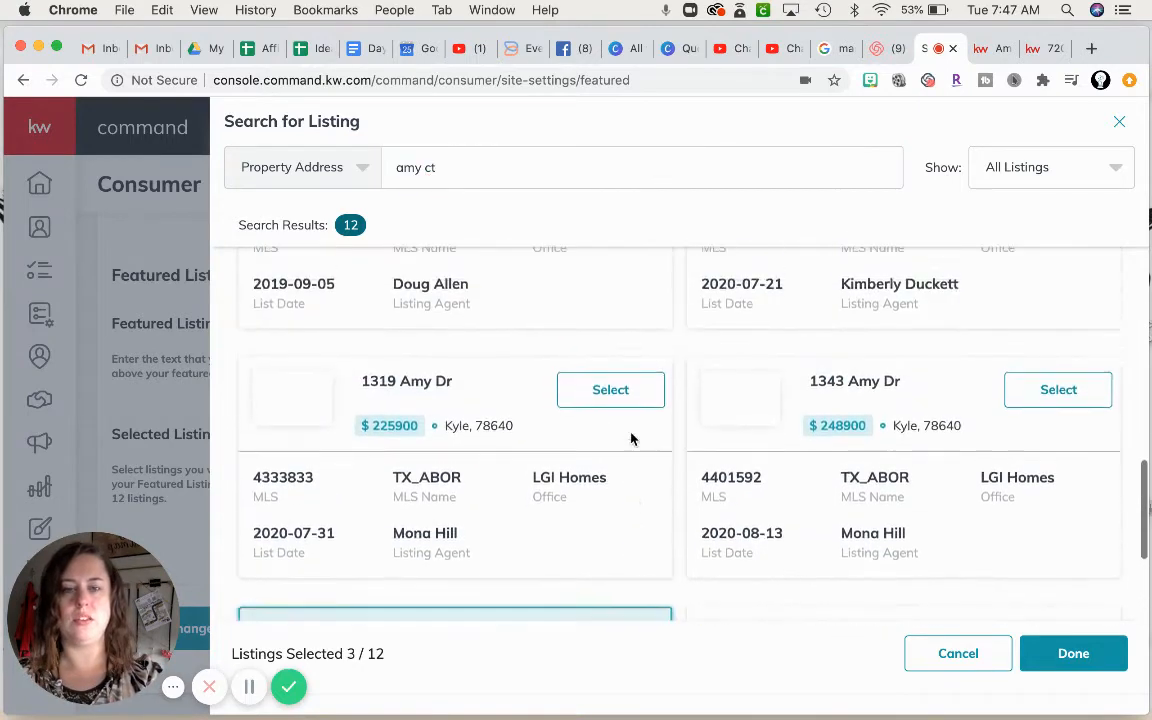
left_click(630, 424)
scroll(630, 424, "up", 3)
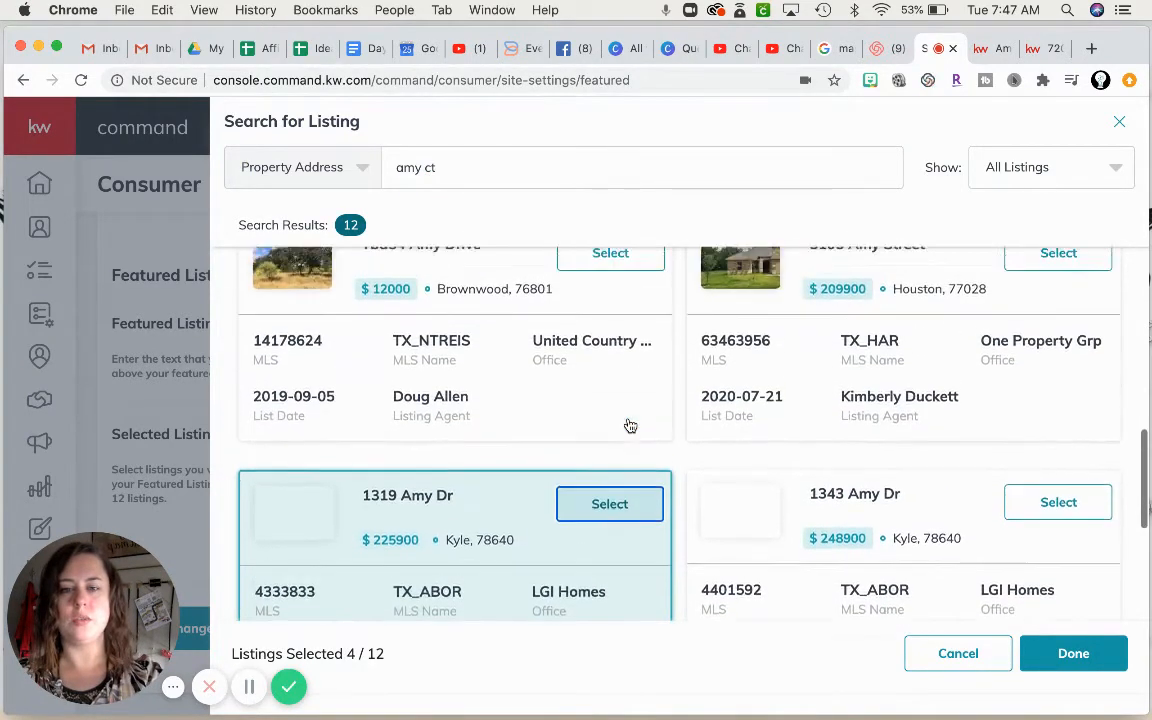
left_click(610, 316)
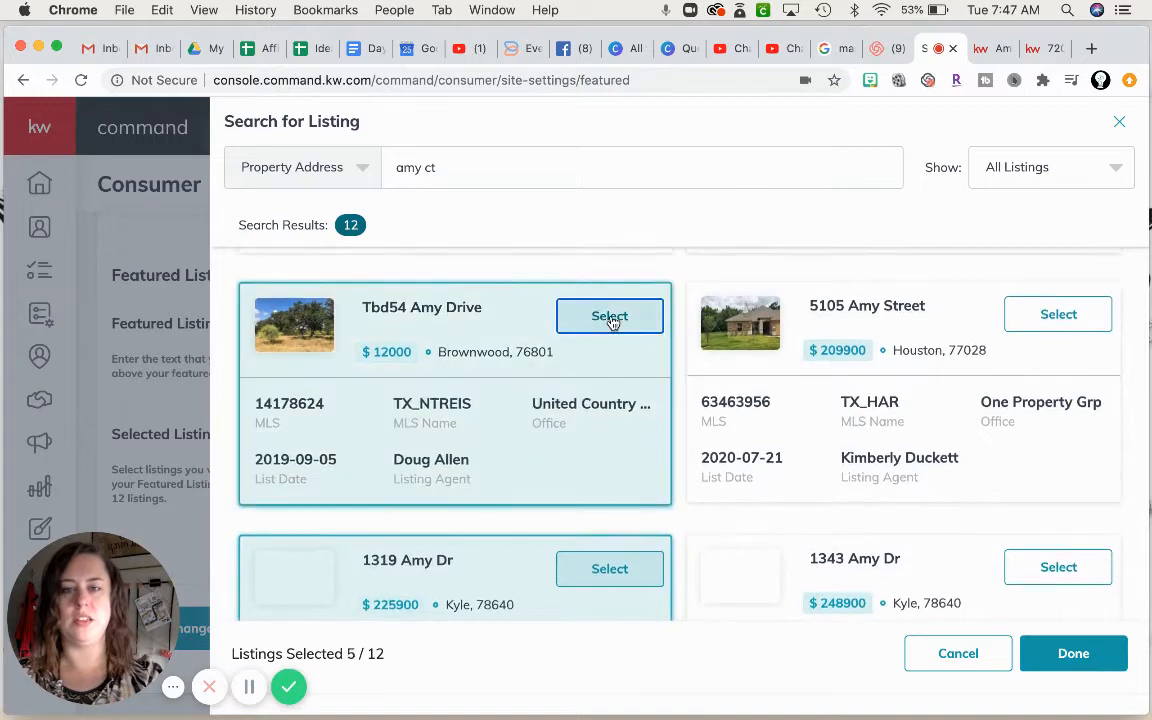
scroll(612, 320, "up", 4)
left_click(609, 296)
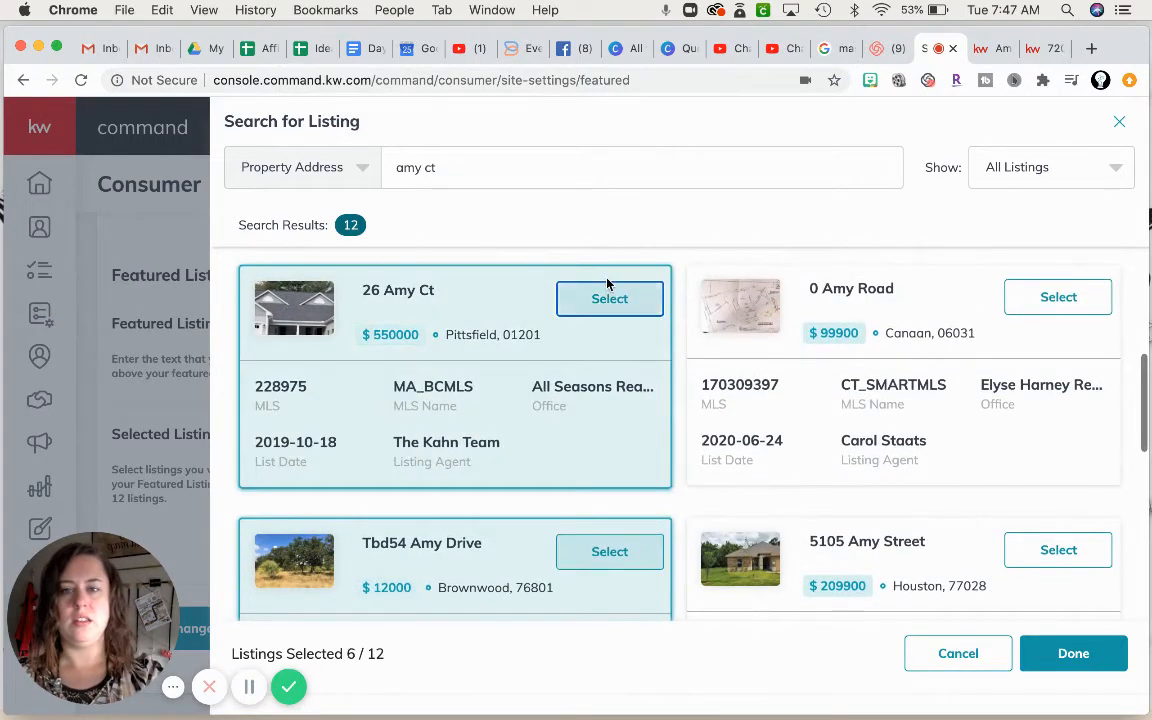
scroll(607, 285, "up", 4)
scroll(607, 285, "up", 3)
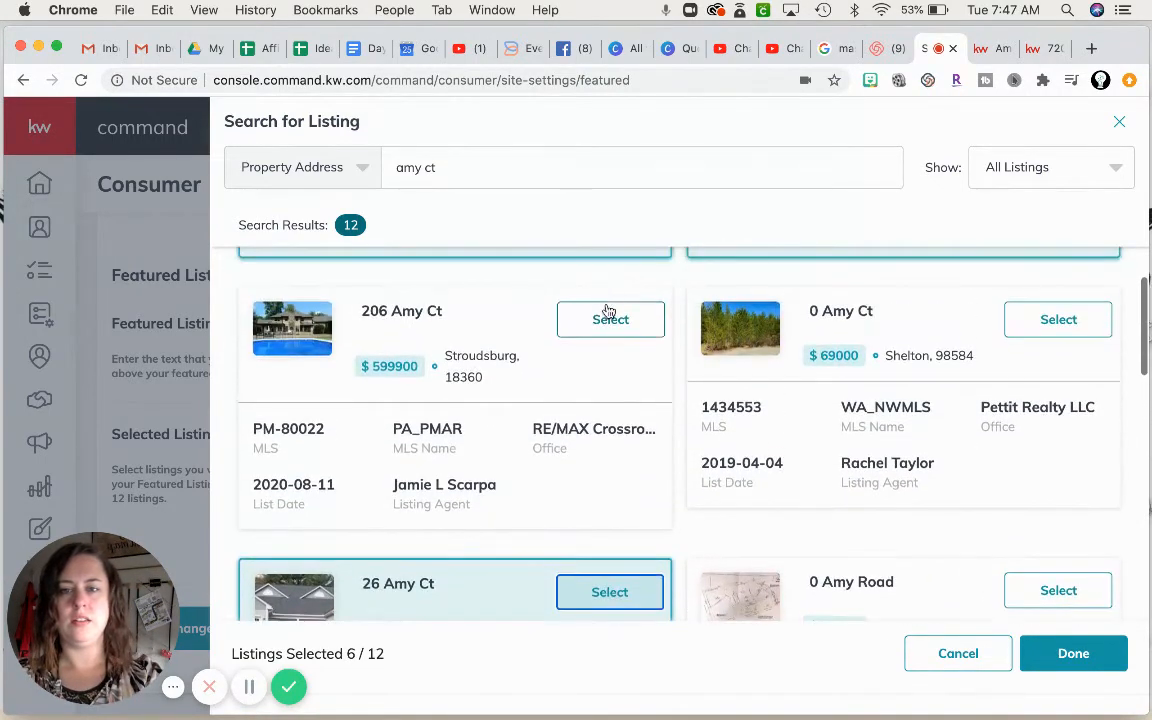
left_click(607, 318)
scroll(580, 296, "up", 4)
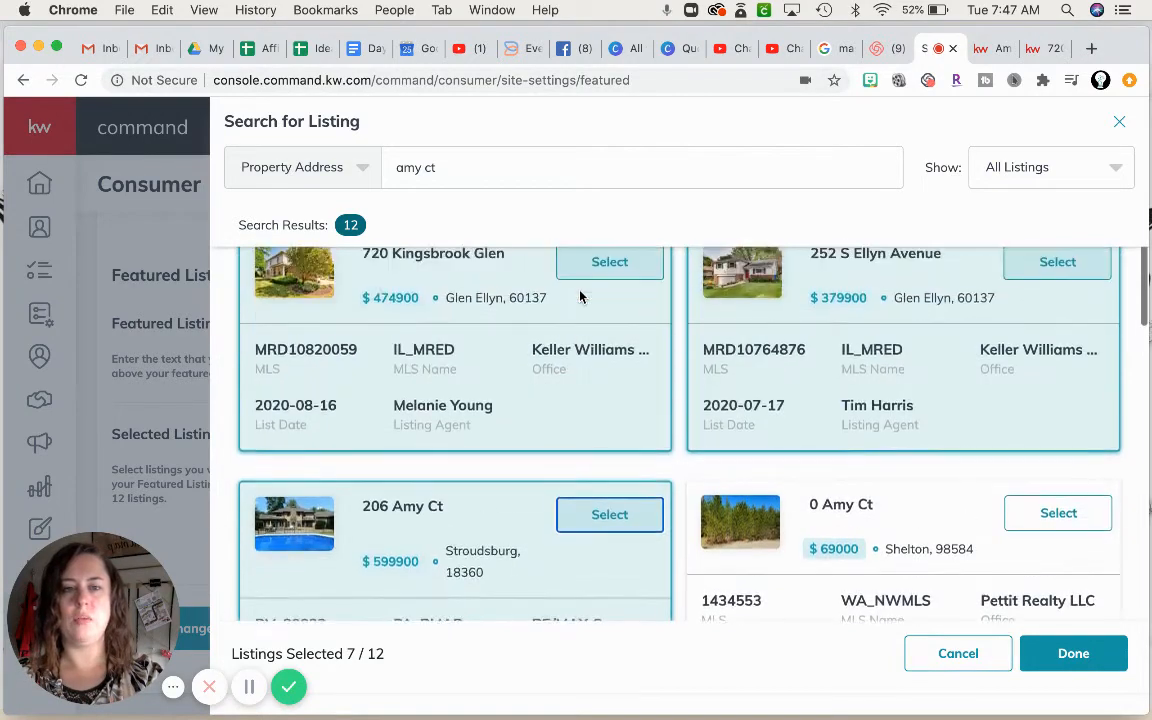
left_click(1075, 657)
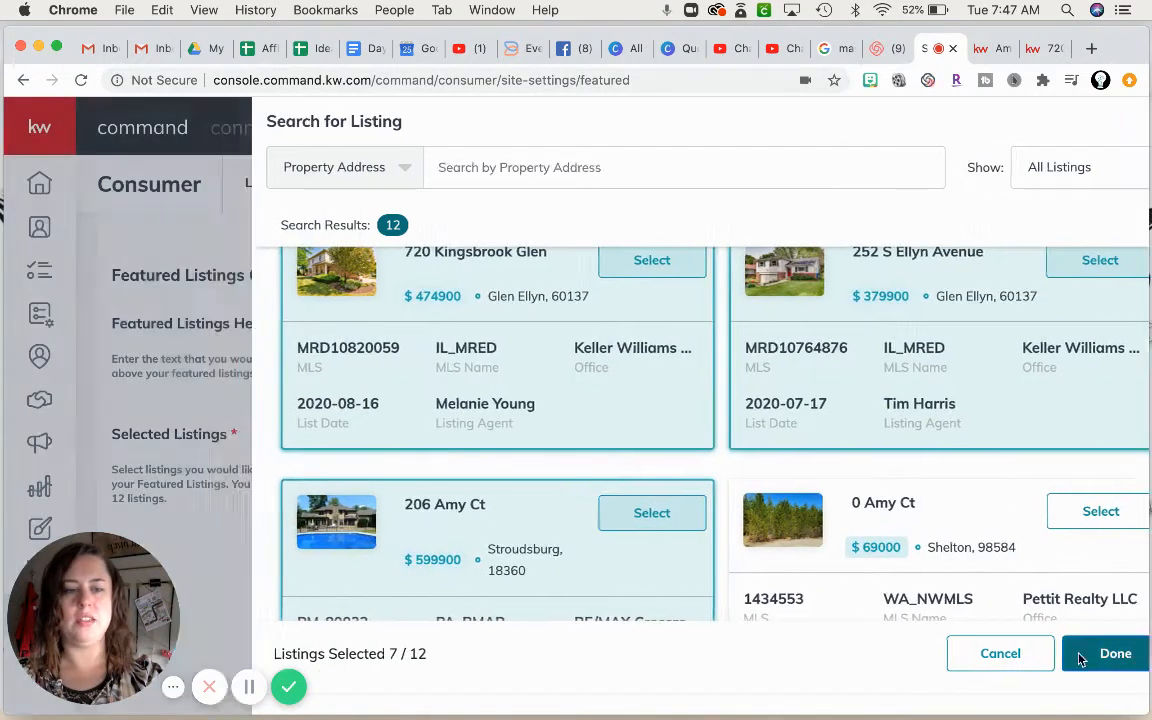
Step: Move the S Ellyn Avenue listing to first place in the selected listings and save the changes
scroll(848, 605, "down", 5)
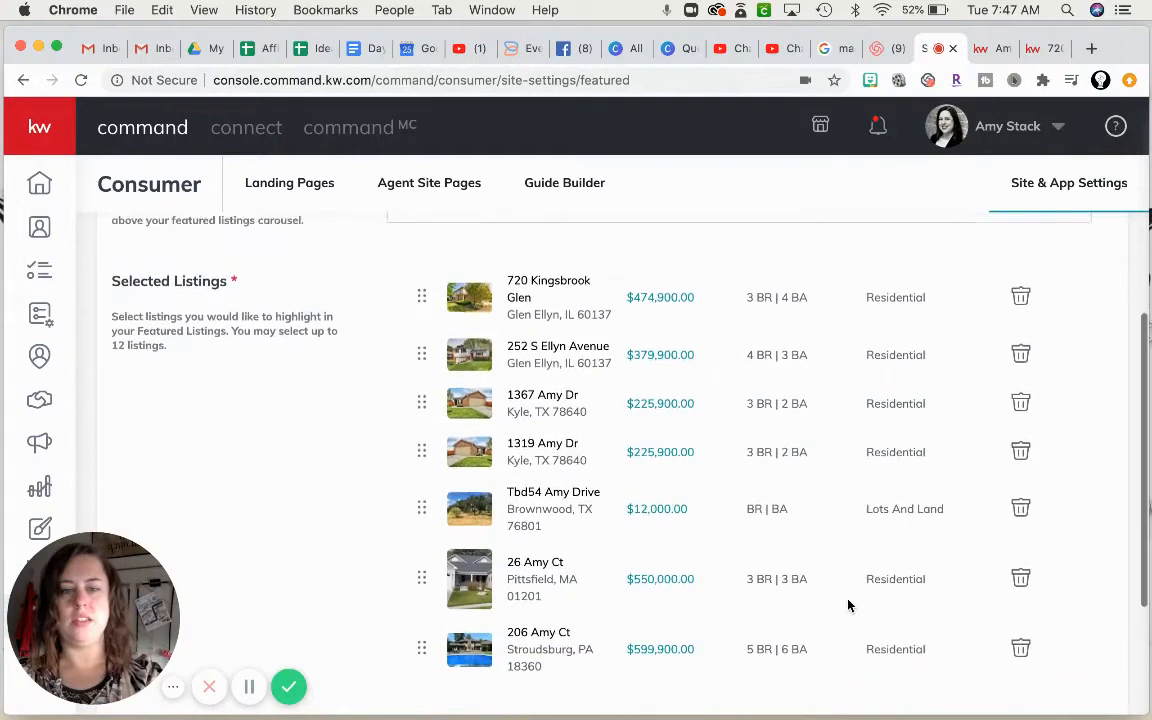
scroll(848, 605, "up", 4)
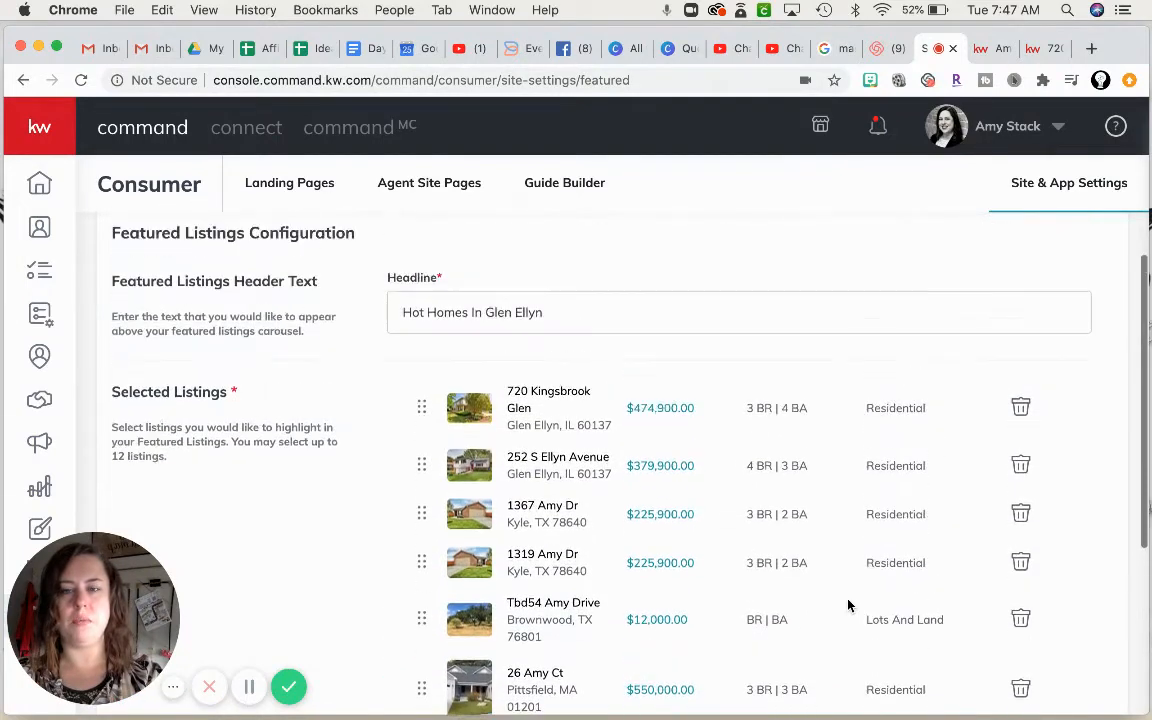
scroll(848, 605, "down", 2)
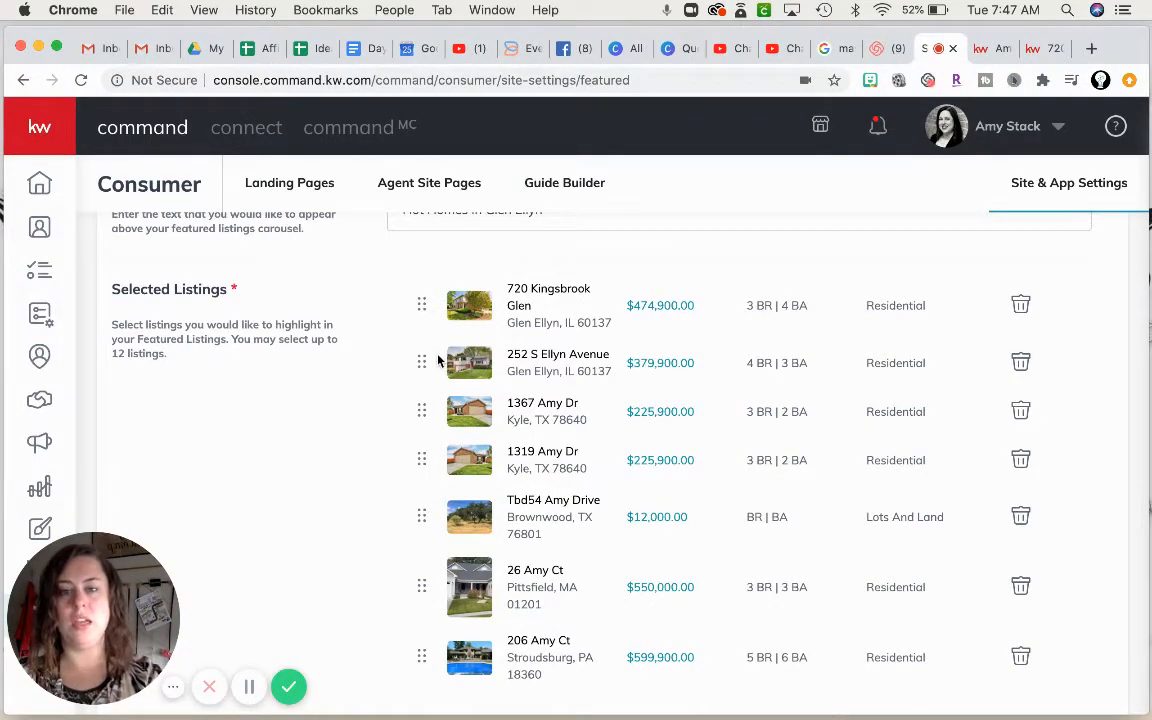
left_click_drag(424, 366, 427, 296)
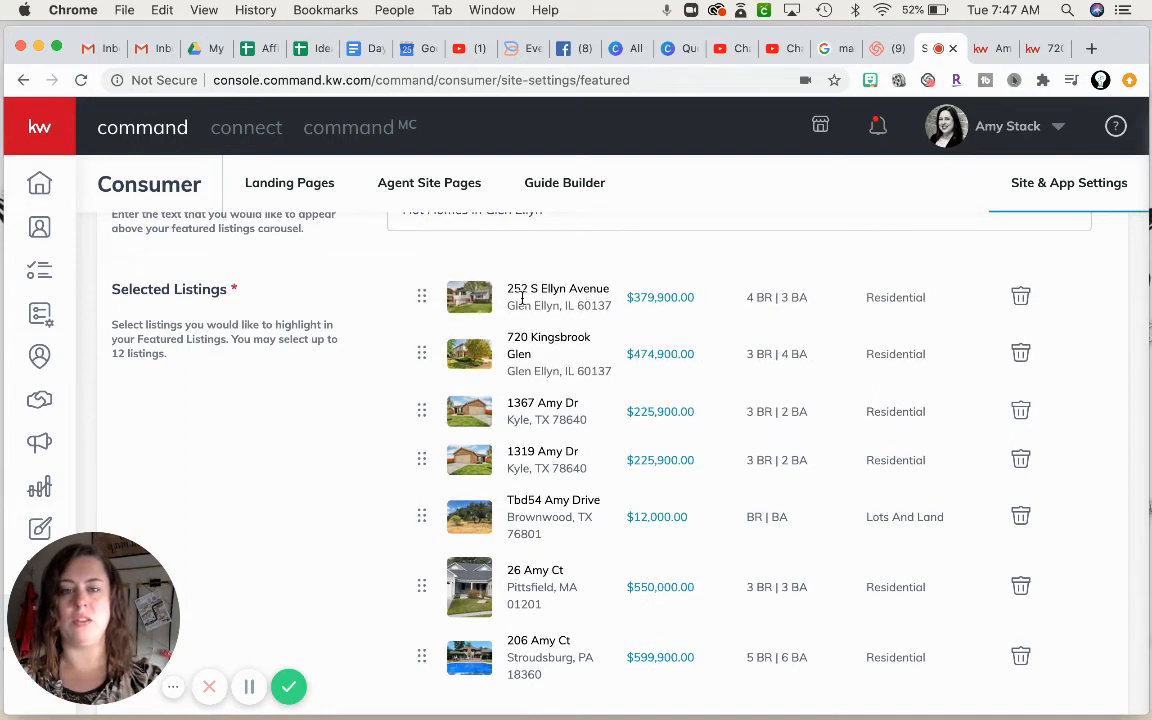
scroll(386, 411, "down", 5)
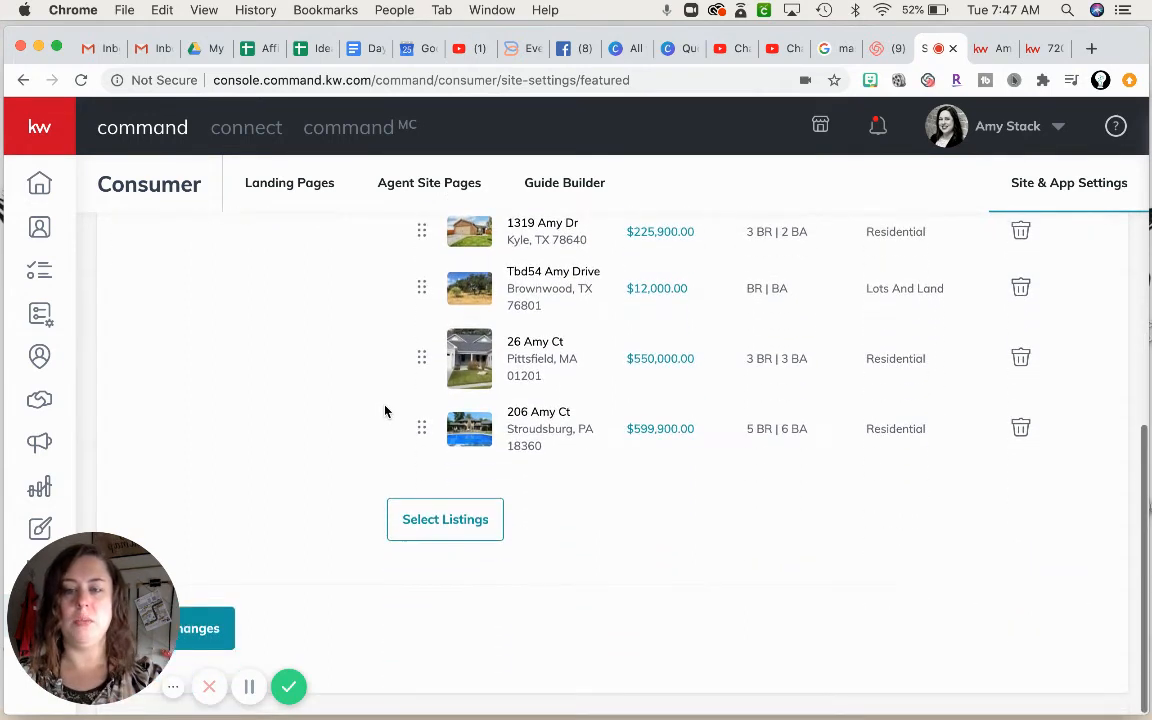
left_click_drag(100, 600, 660, 533)
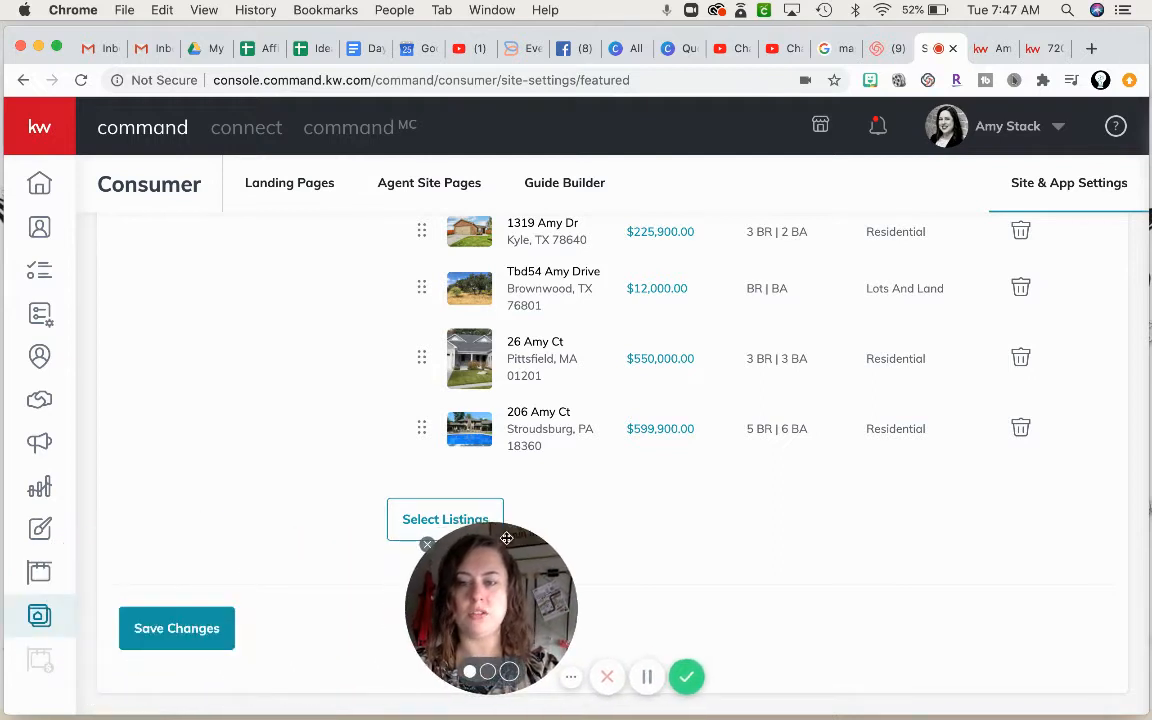
left_click(196, 641)
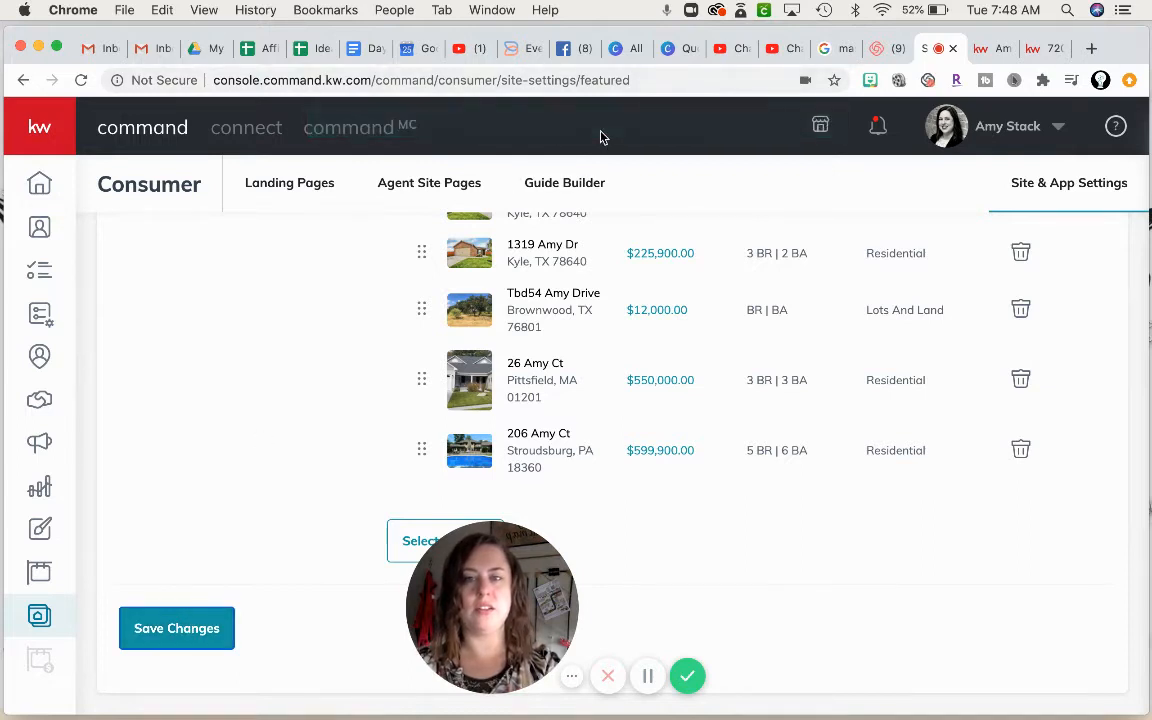
Step: Switch to the public agent site, reload the page, and examine which homes its Featured Listings section shows
left_click(989, 50)
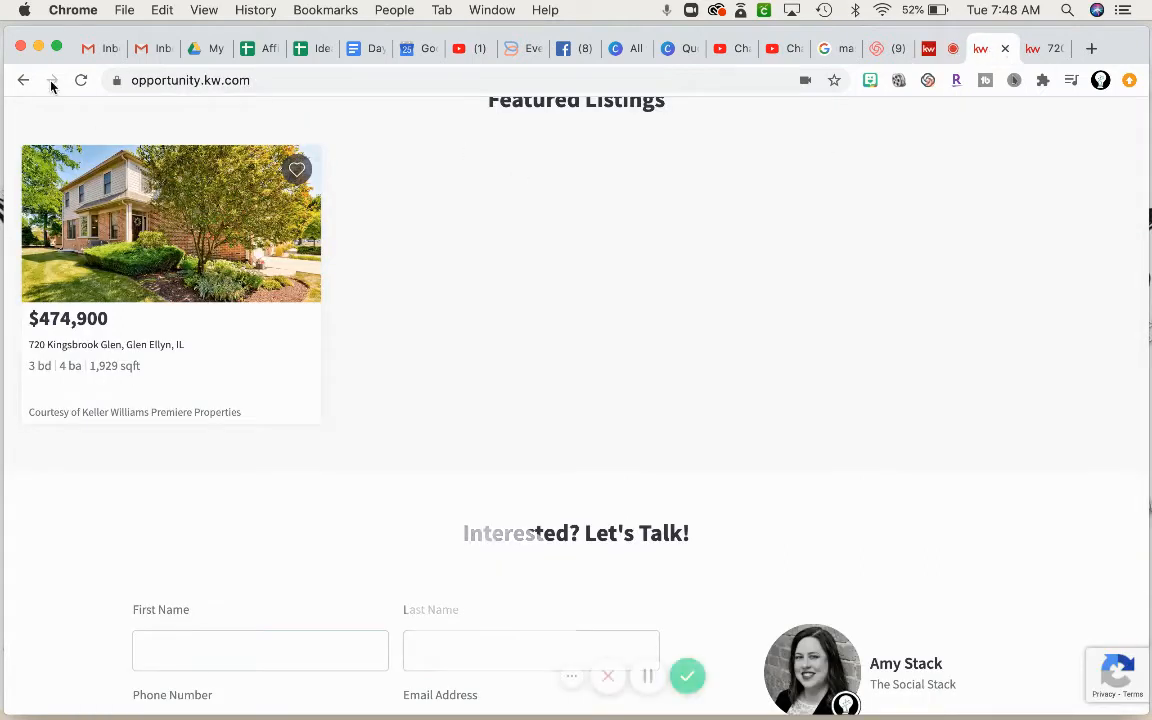
left_click(82, 80)
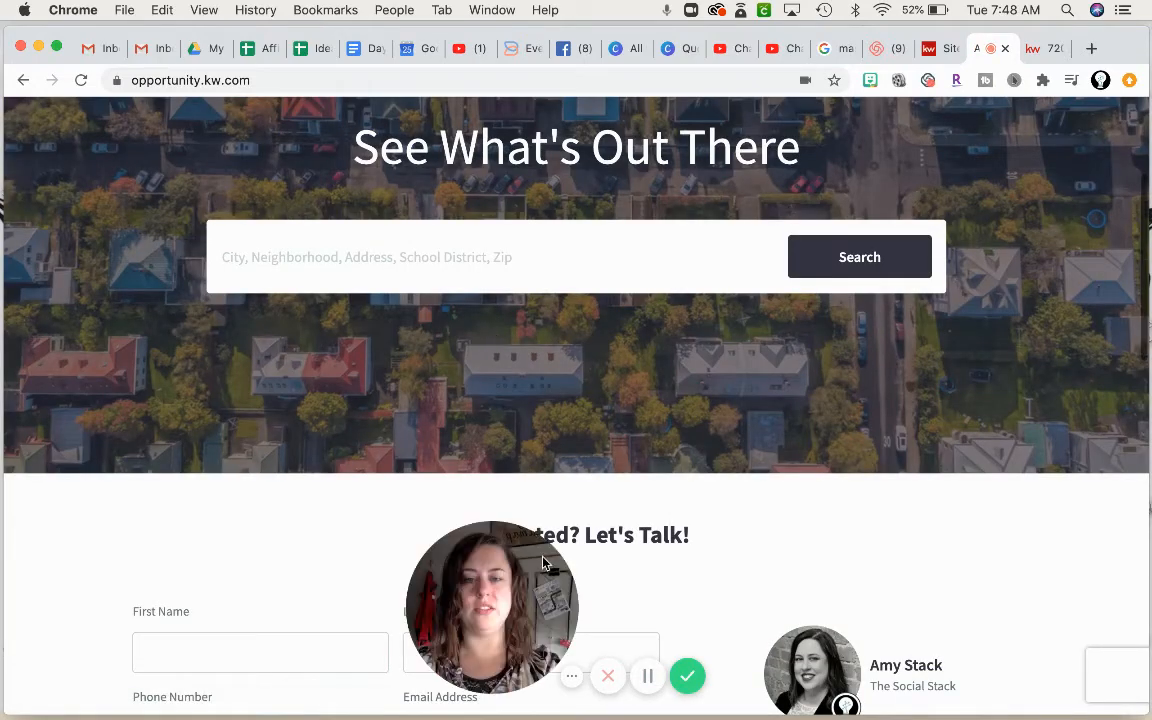
left_click_drag(521, 602, 136, 173)
scroll(496, 384, "down", 1)
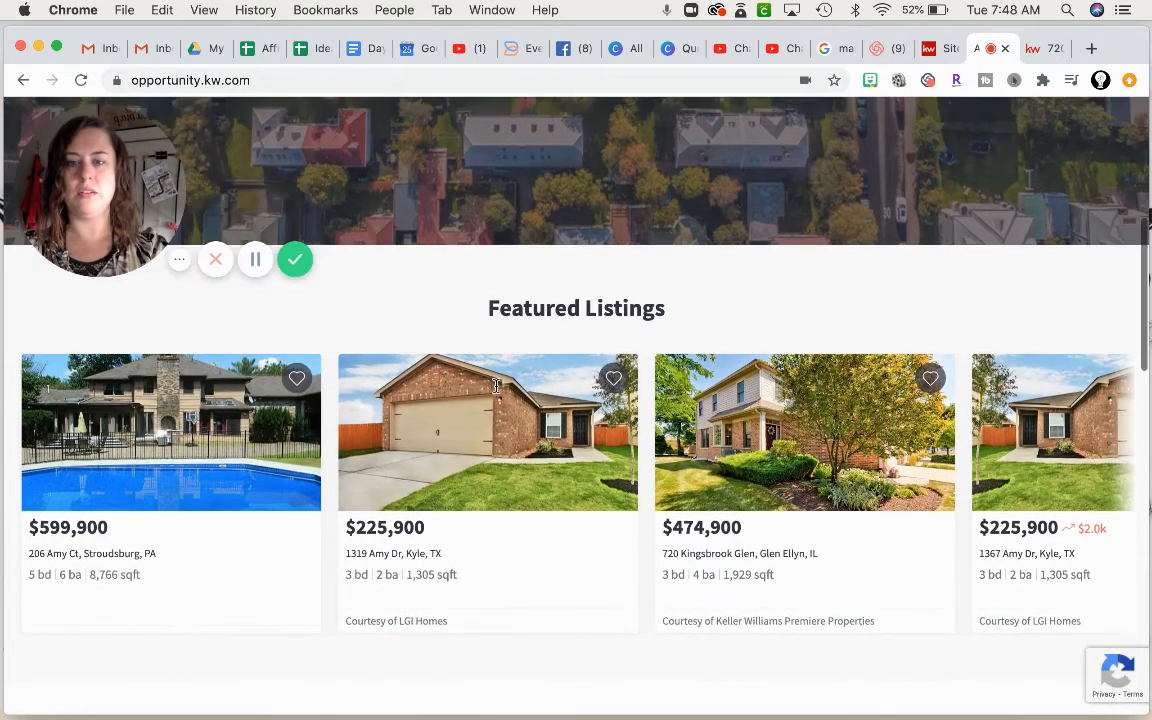
scroll(295, 497, "up", 1)
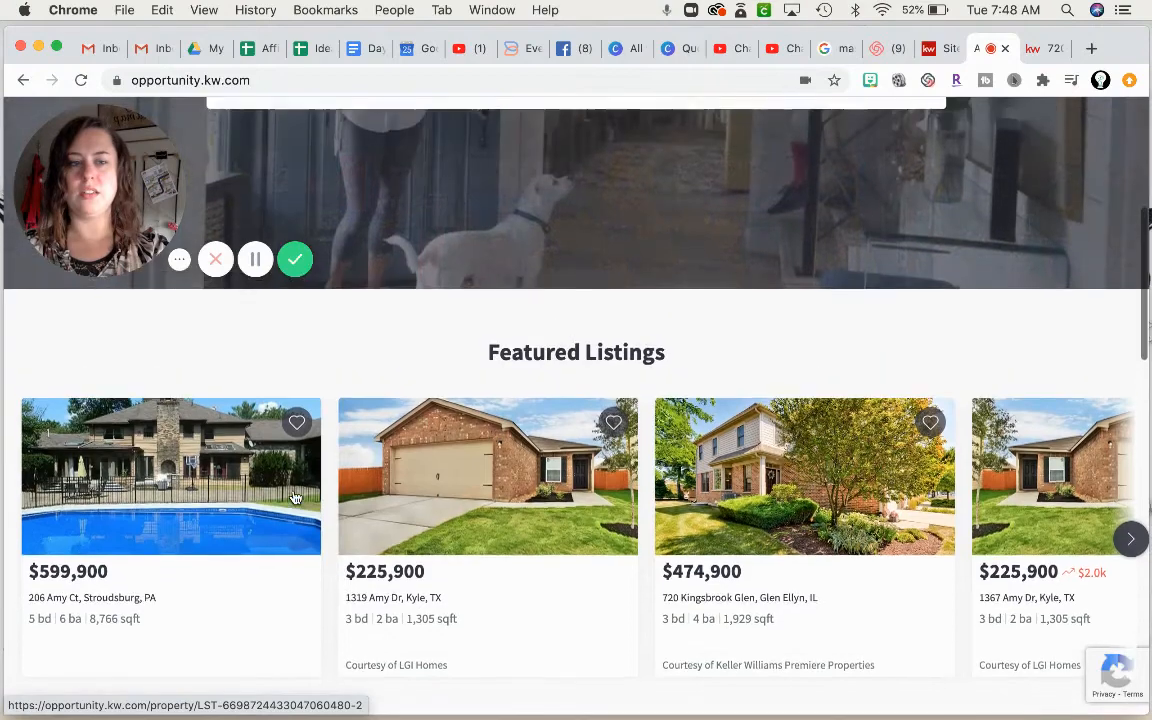
scroll(270, 505, "down", 2)
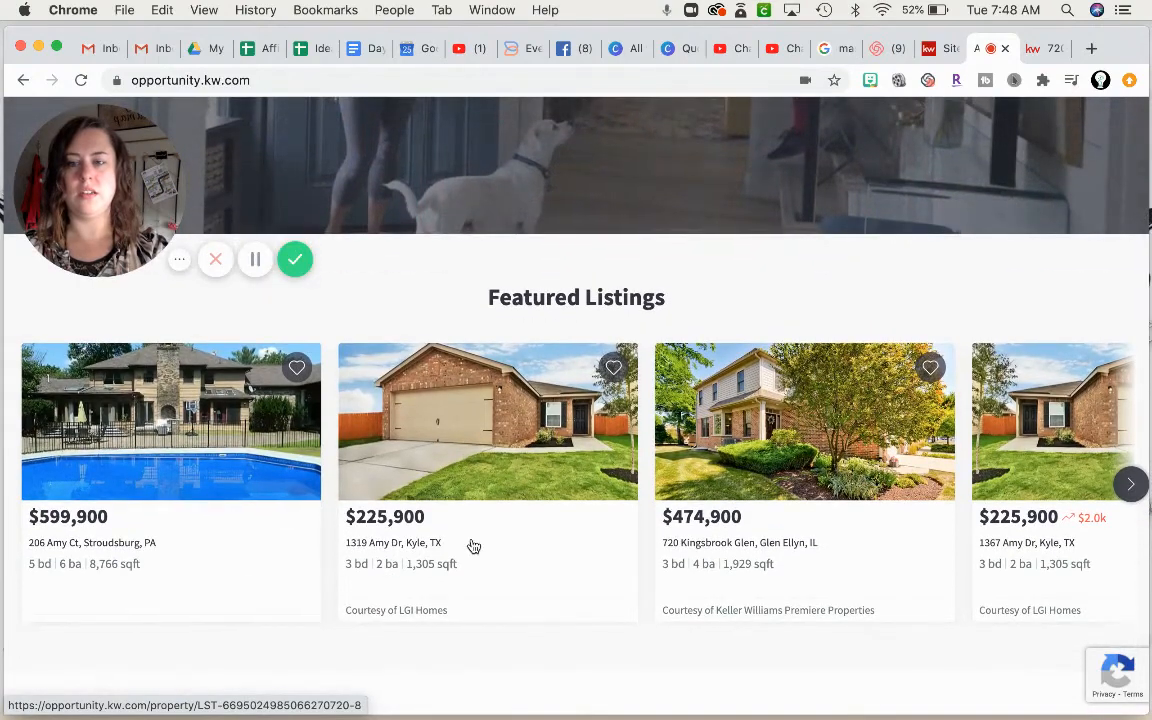
Step: Page the Featured Listings carousel on the public site forward to its end to check which homes appear
scroll(470, 547, "left", 2)
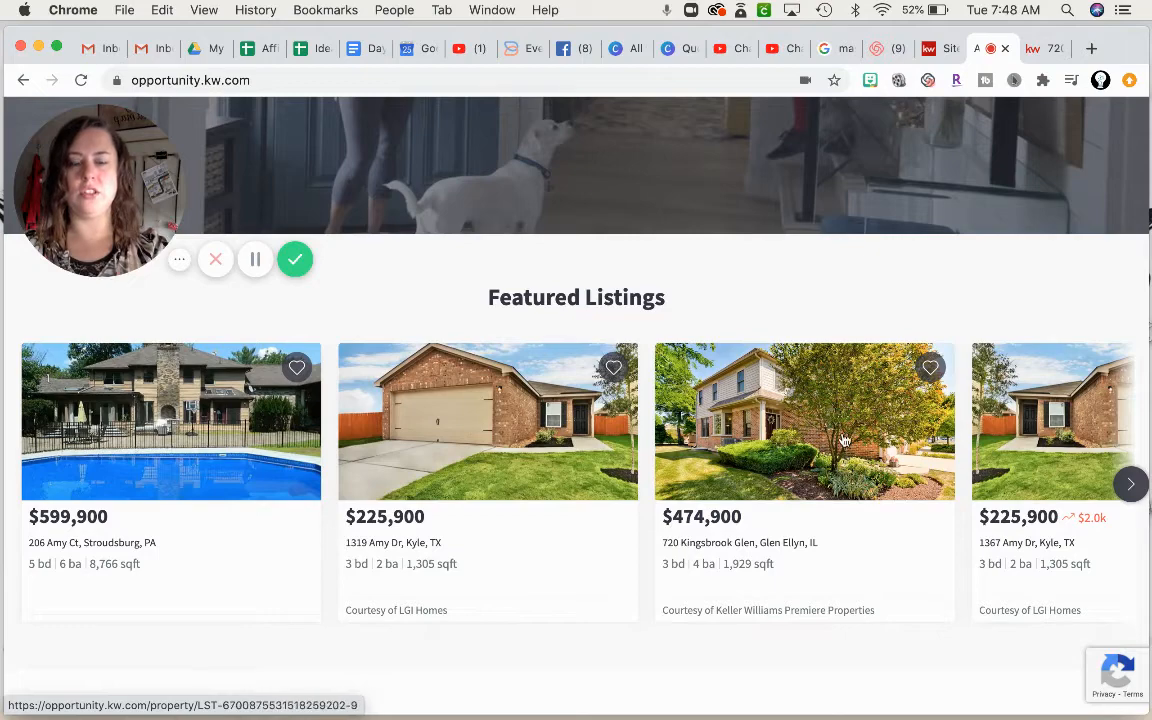
left_click(1132, 488)
left_click(1132, 486)
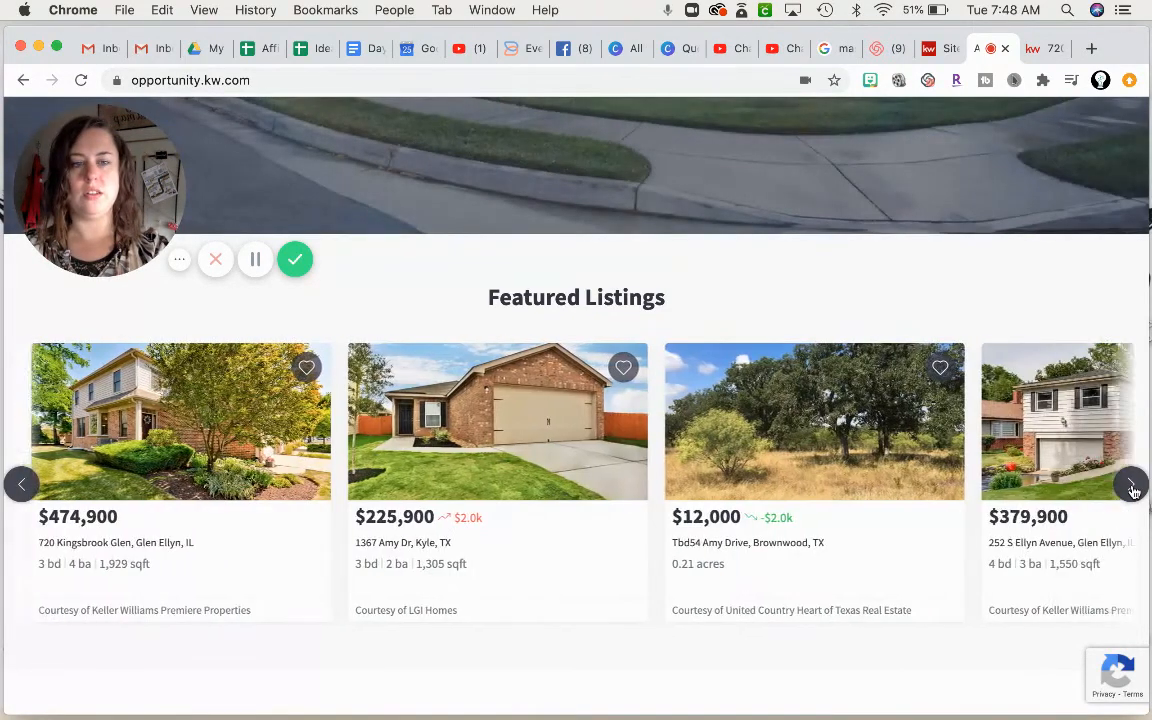
left_click(1132, 486)
left_click(1133, 488)
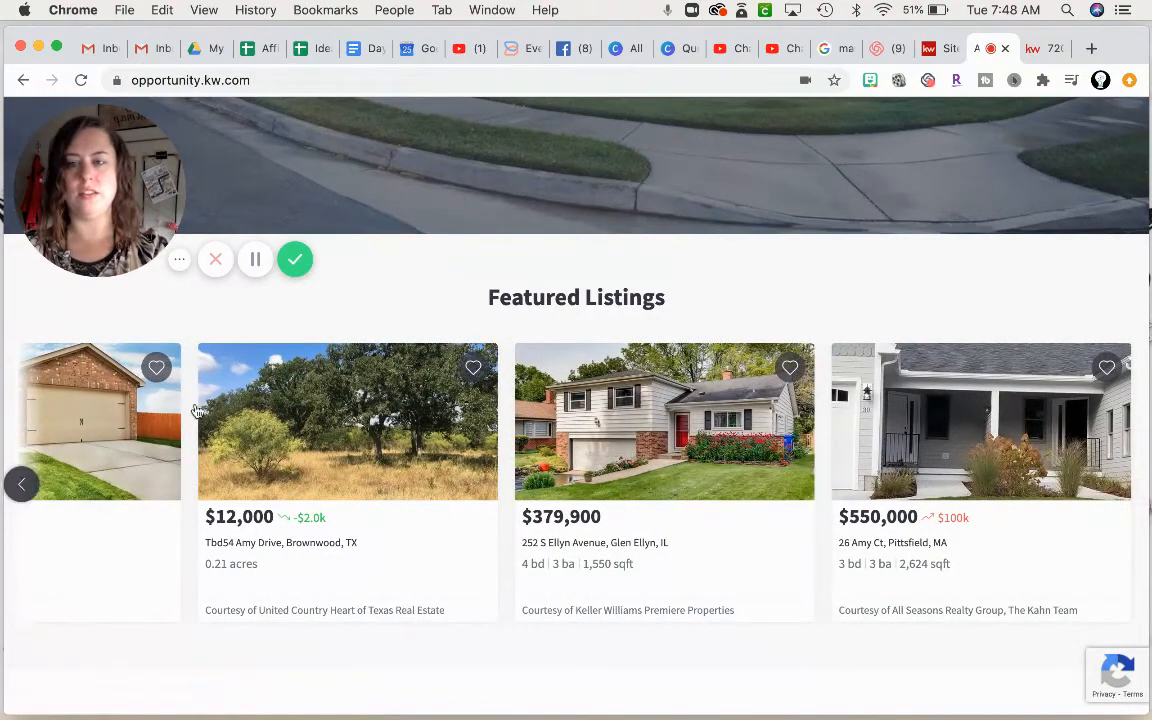
Step: Switch back to the featured listings settings in Command, check the headline text, and save the configuration again
left_click(938, 45)
scroll(465, 507, "up", 8)
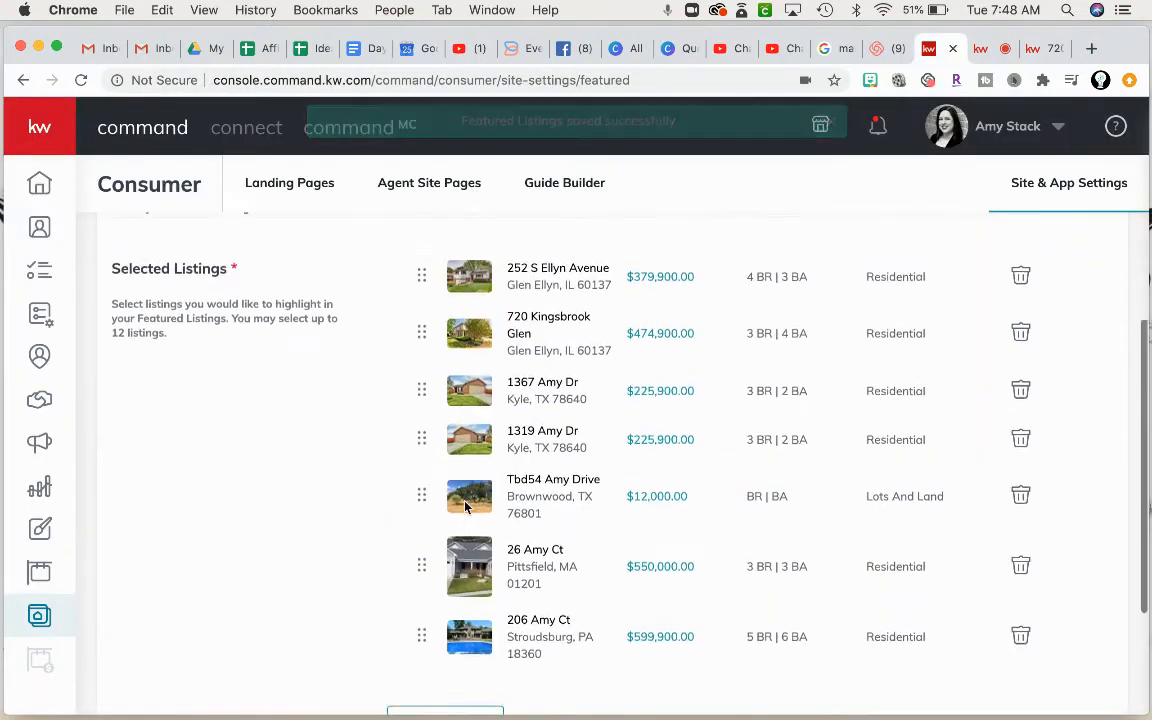
left_click(566, 388)
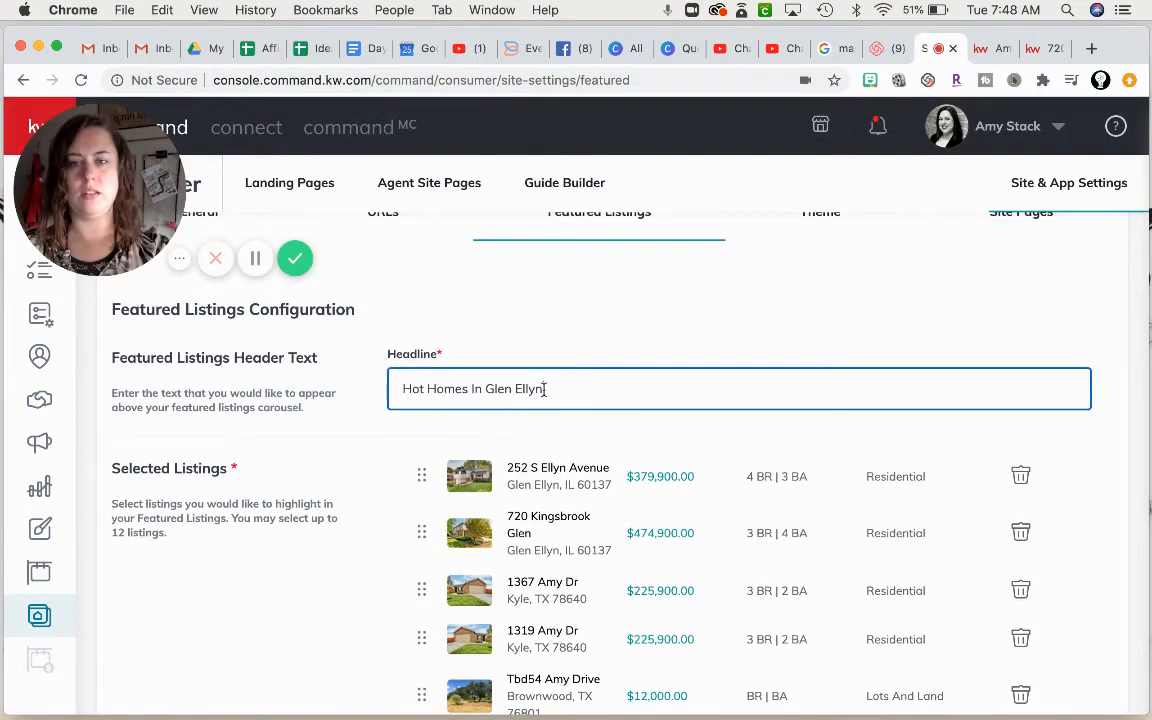
scroll(545, 396, "down", 2)
scroll(545, 396, "down", 4)
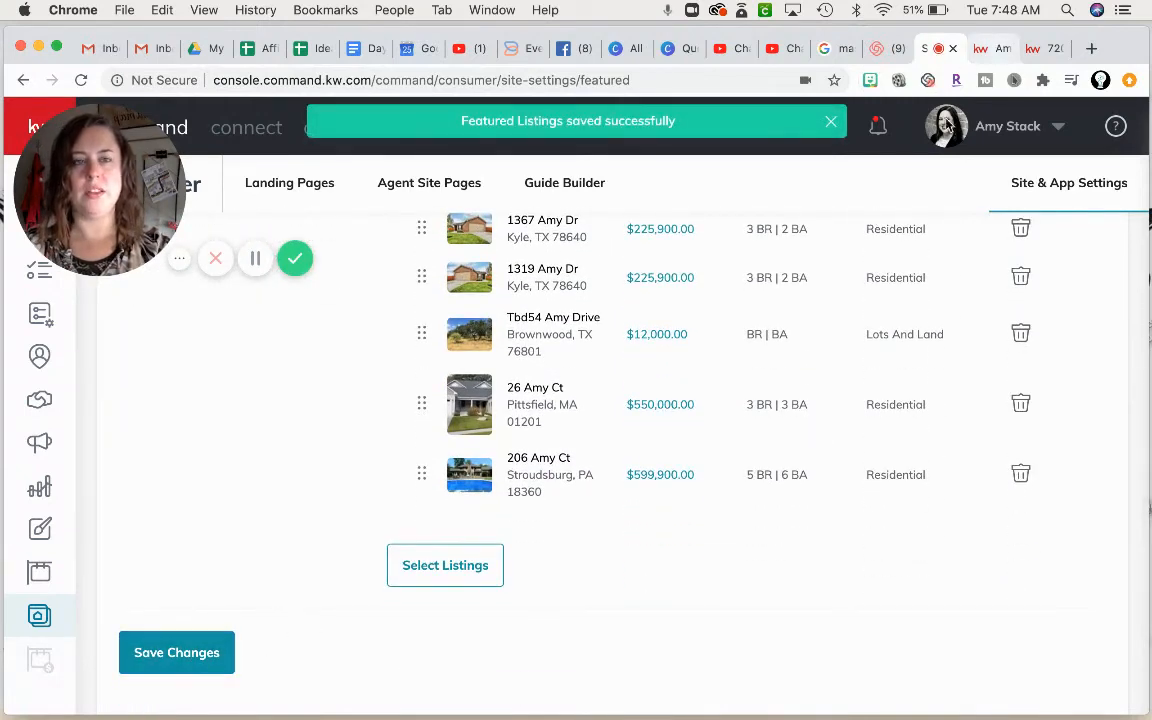
Step: Switch to the public agent site and page the Featured Listings carousel back to its first home
left_click(990, 49)
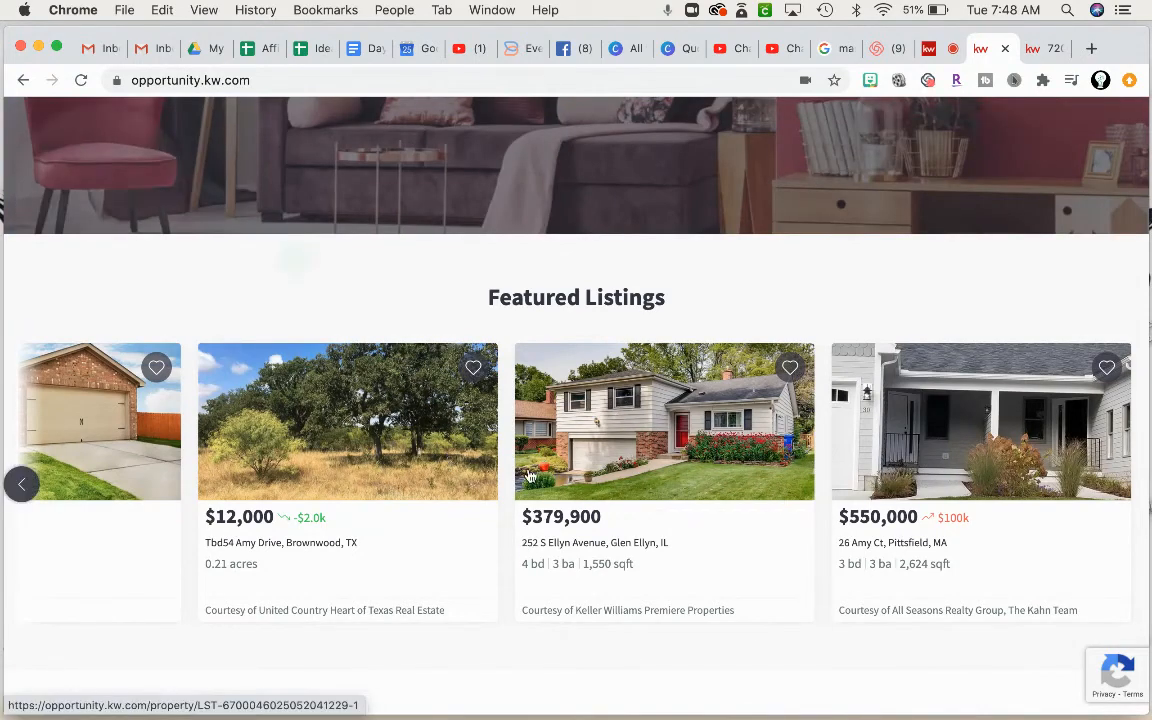
scroll(449, 459, "down", 2)
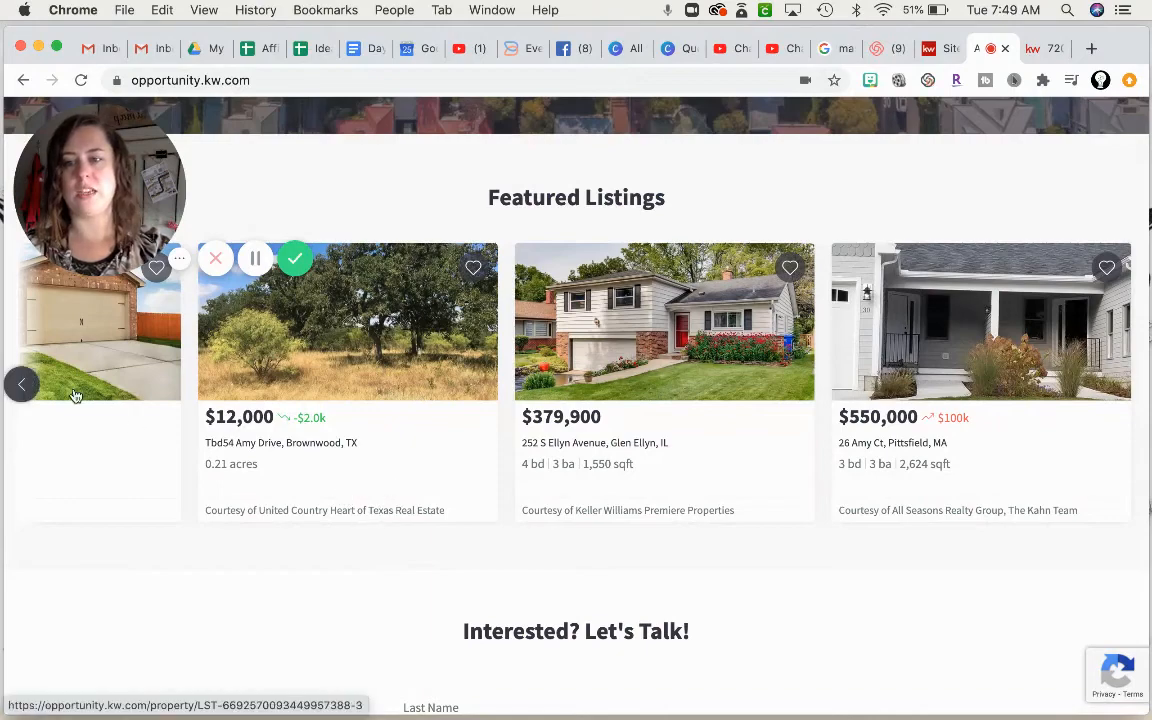
left_click(23, 387)
left_click(24, 387)
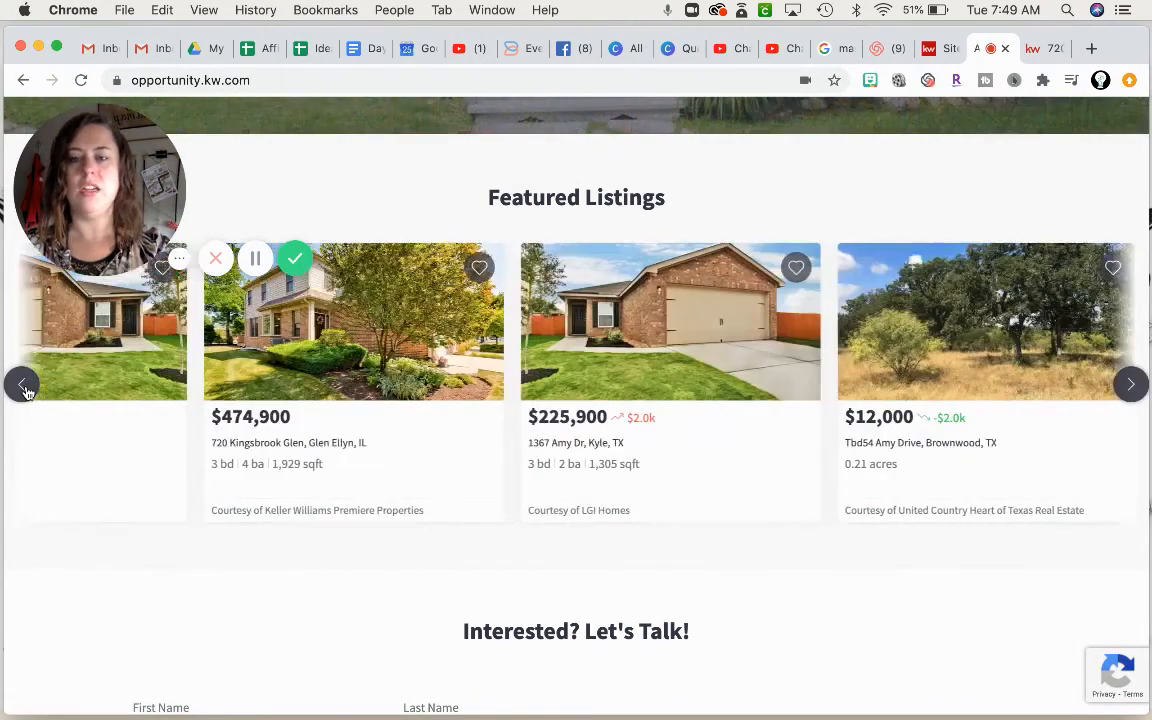
left_click(24, 387)
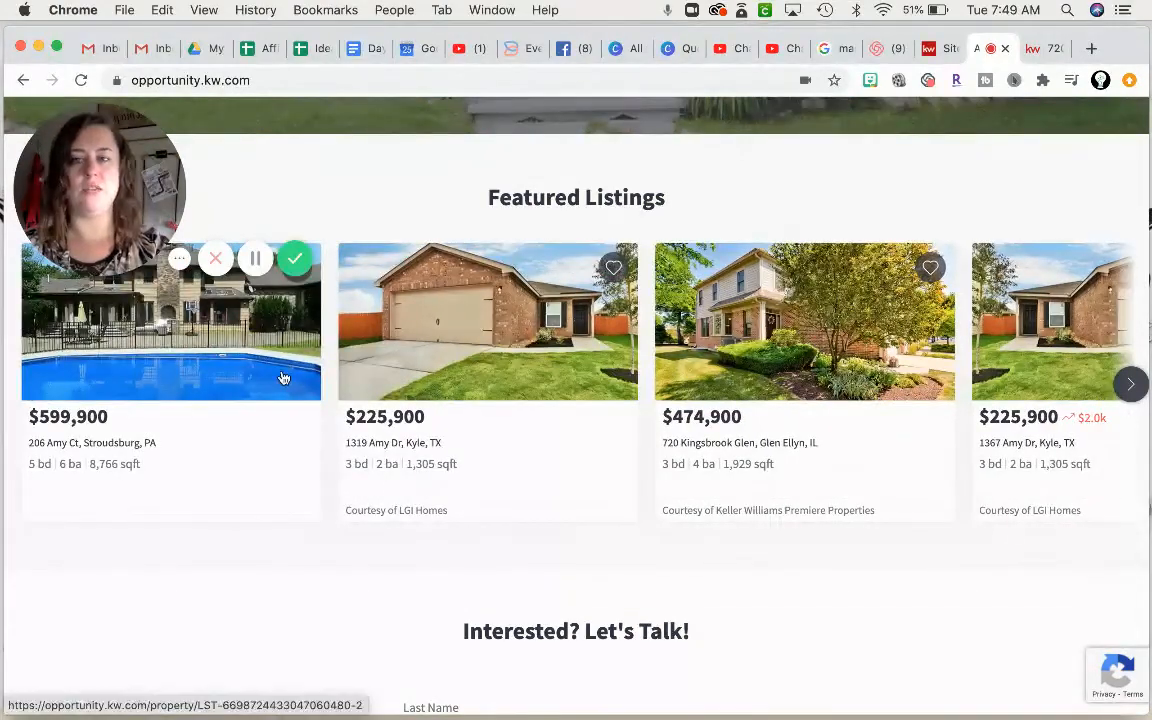
scroll(283, 420, "up", 3)
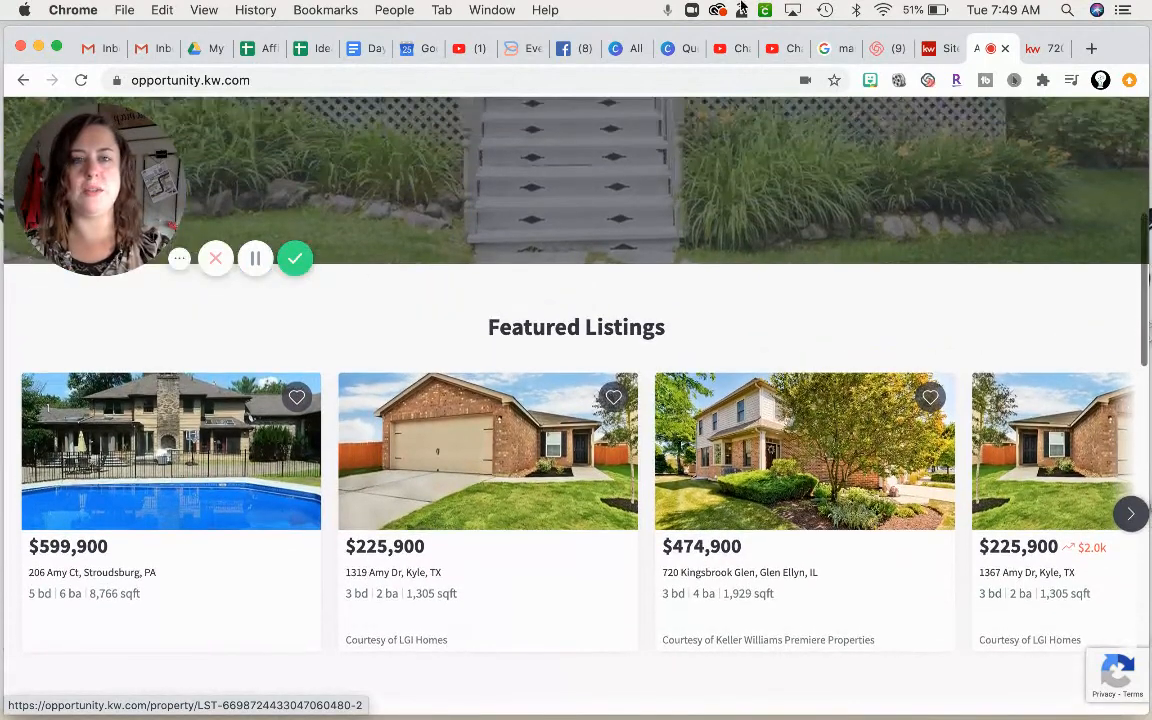
Step: Return to the Command settings, save the featured listings once more, and review the headline and selected homes
left_click(938, 48)
scroll(813, 290, "up", 5)
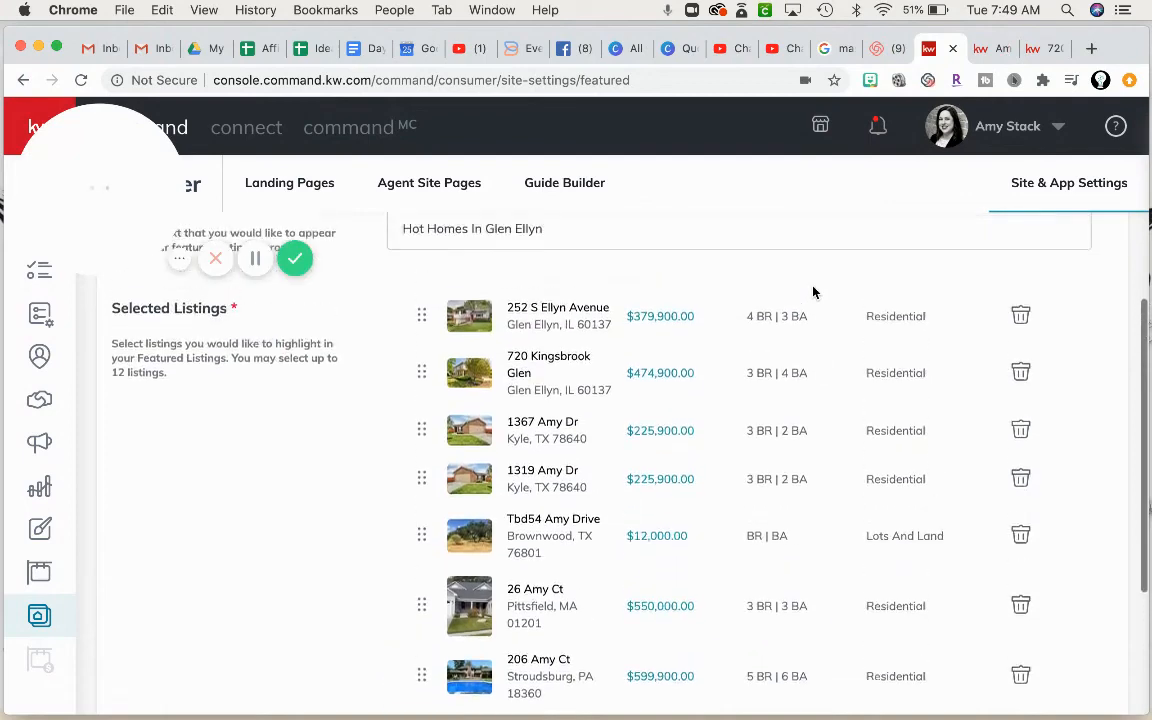
scroll(813, 291, "down", 5)
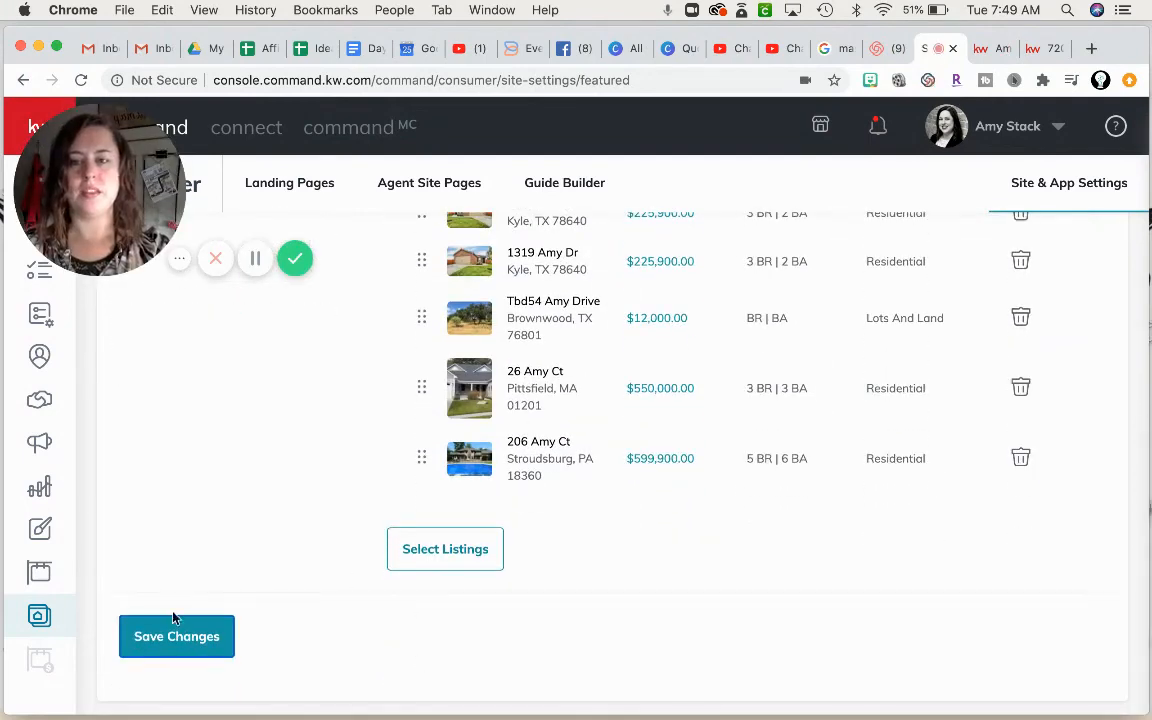
left_click(186, 636)
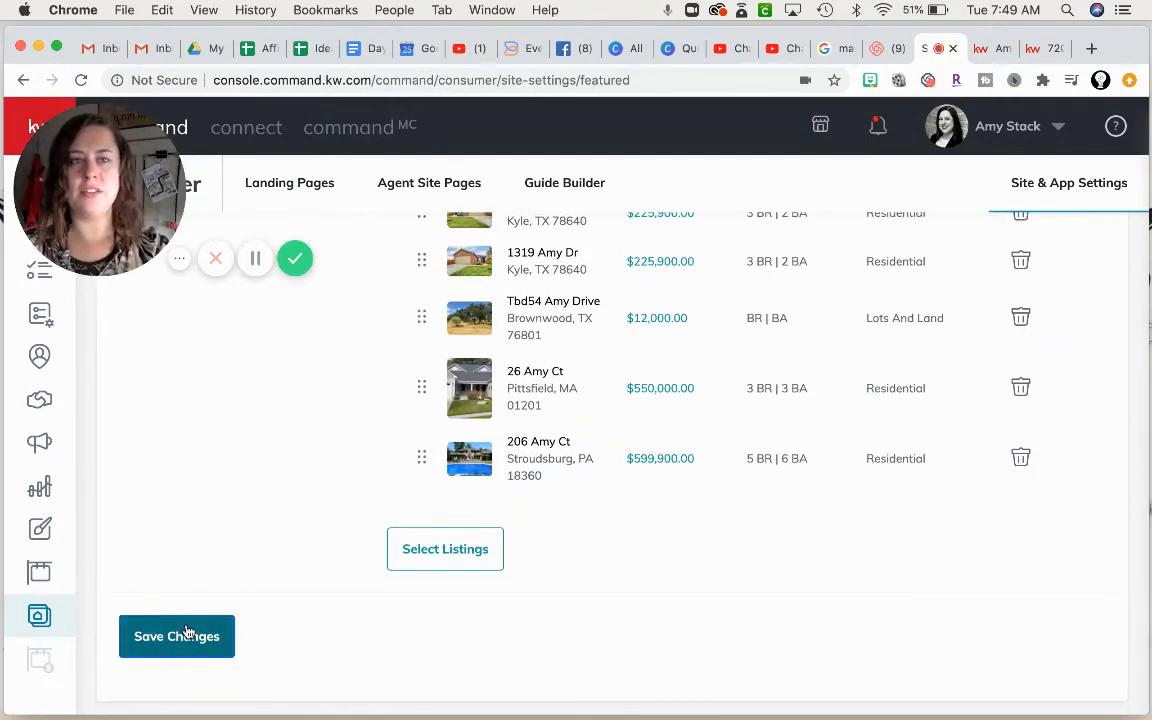
scroll(345, 508, "up", 3)
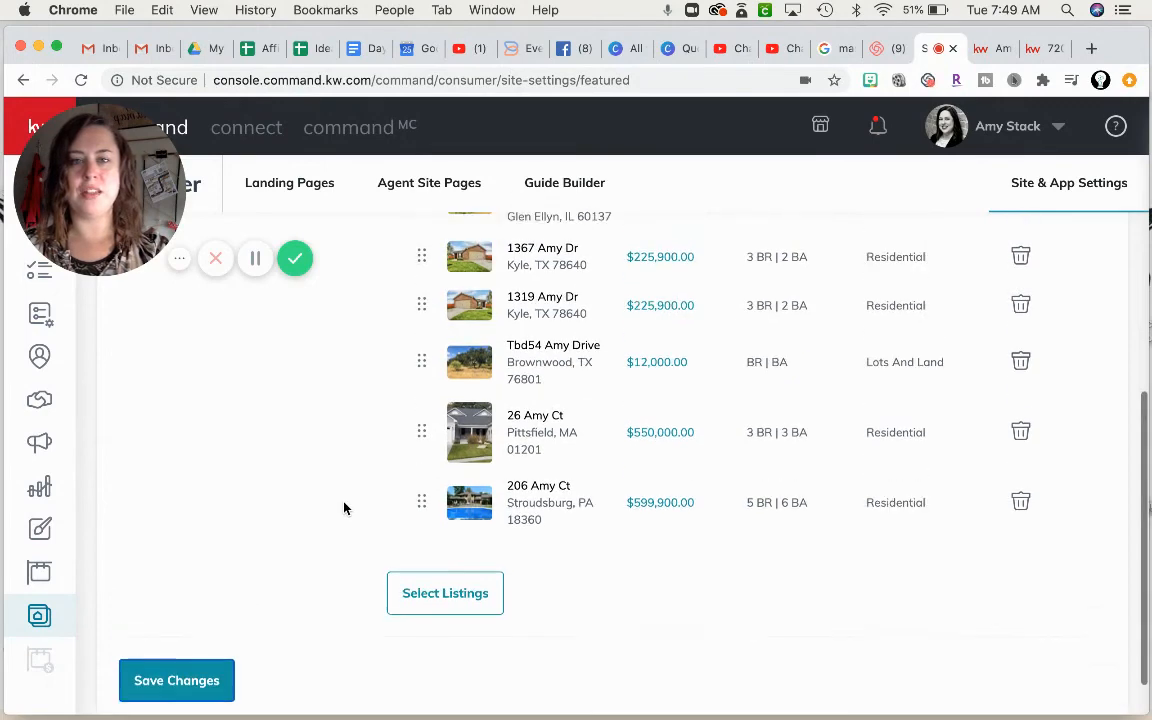
scroll(345, 508, "up", 4)
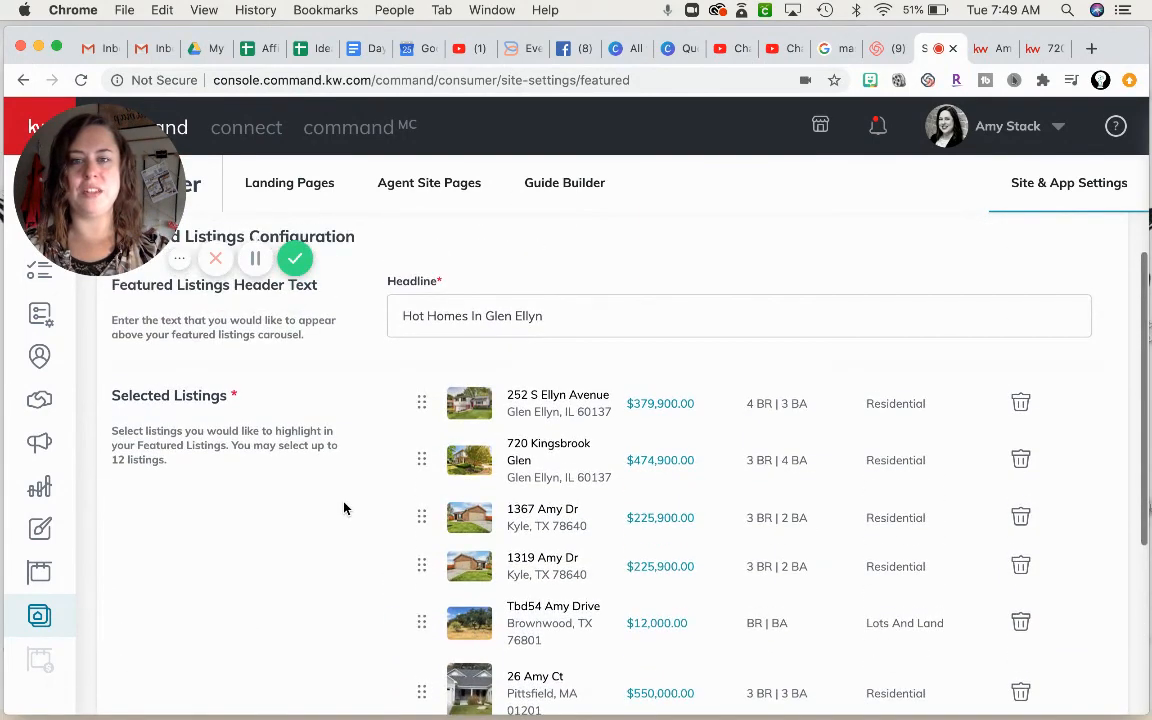
scroll(345, 508, "down", 1)
scroll(344, 508, "down", 3)
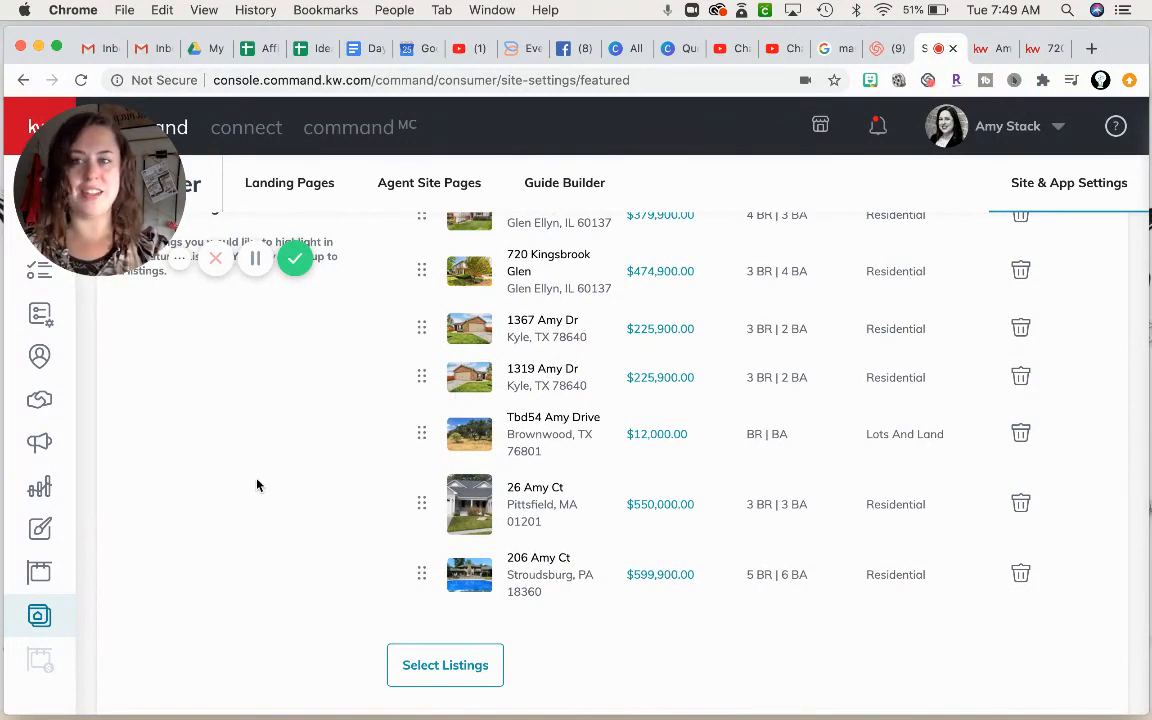
scroll(257, 485, "down", 2)
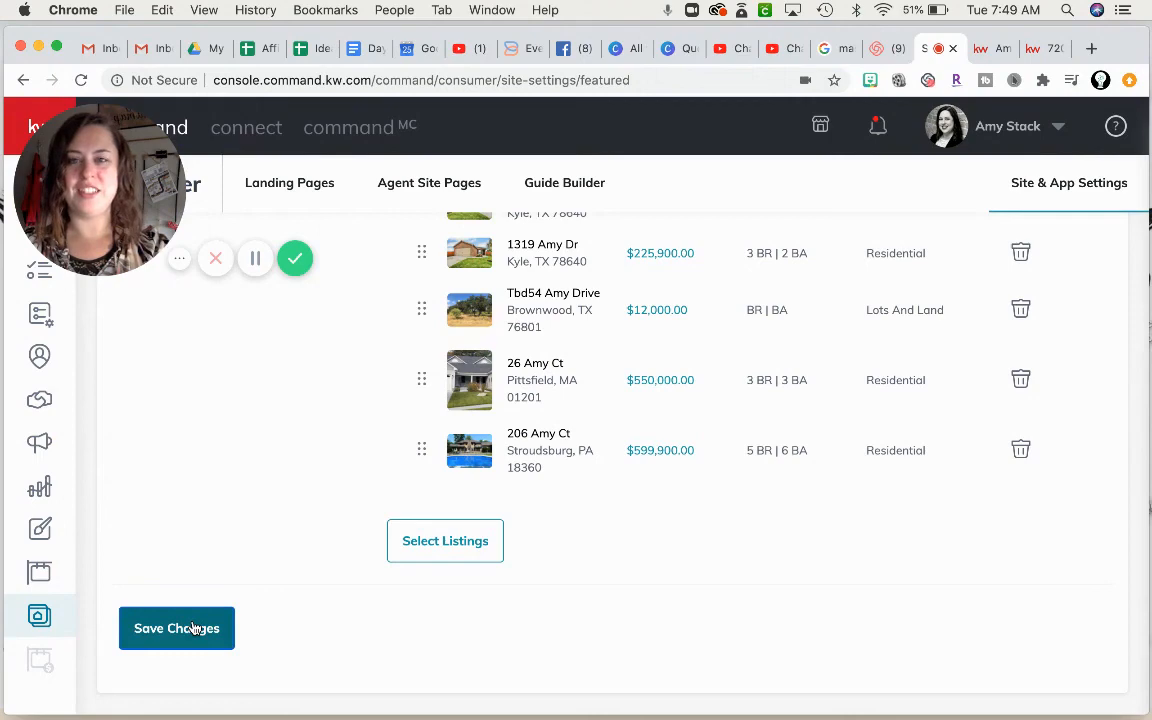